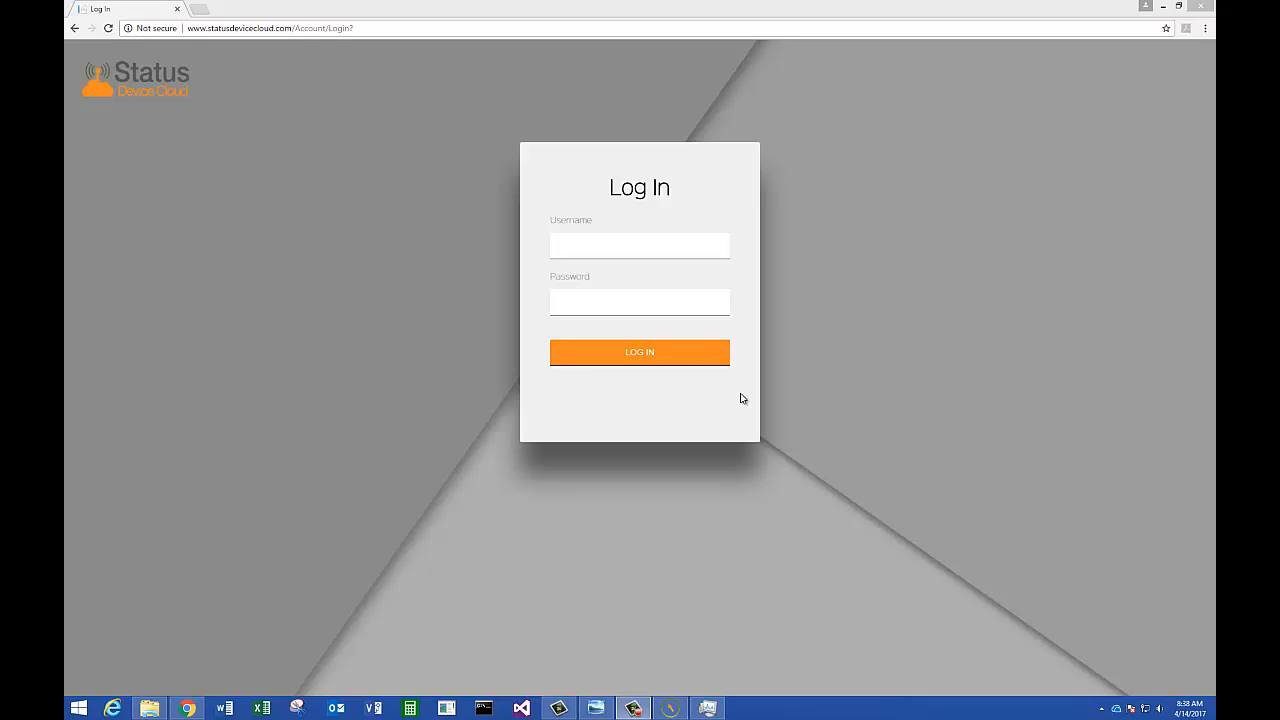
Log in to Status Device Cloud with the username demo and the account password
{"action": "left_click", "coordinate": [599, 242]}
{"action": "type", "text": "demo"}
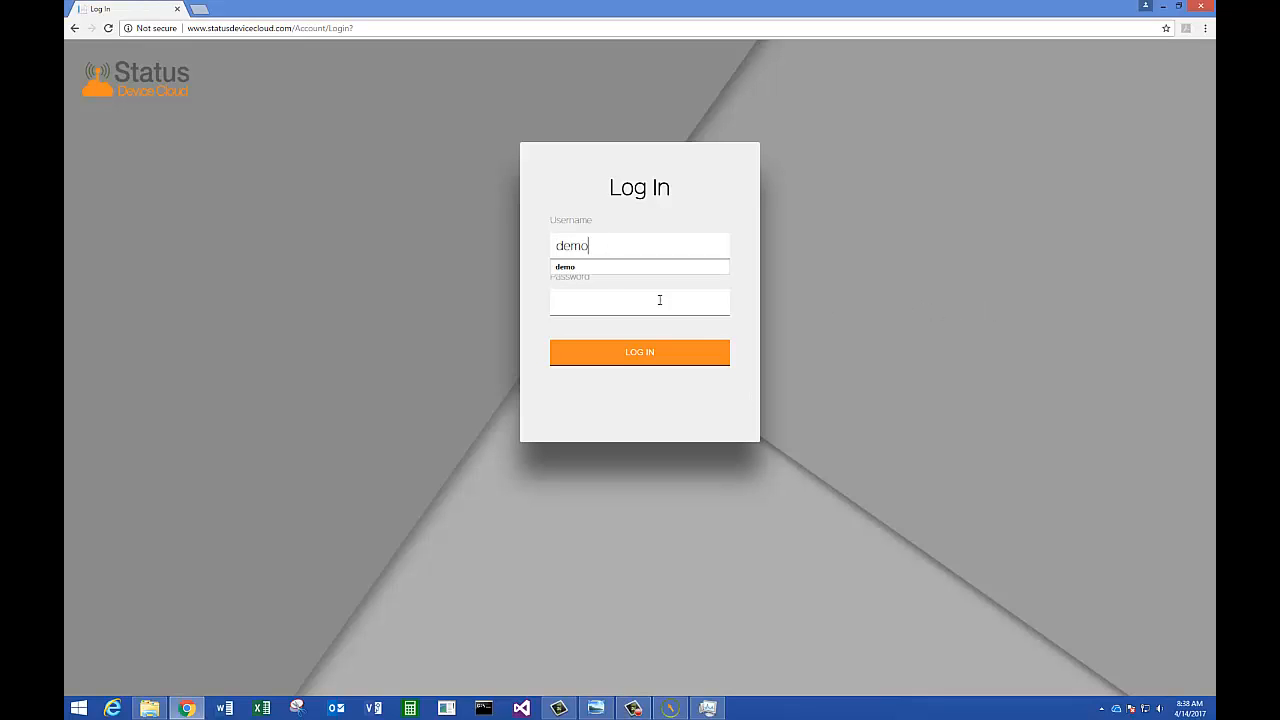
{"action": "left_click", "coordinate": [597, 297]}
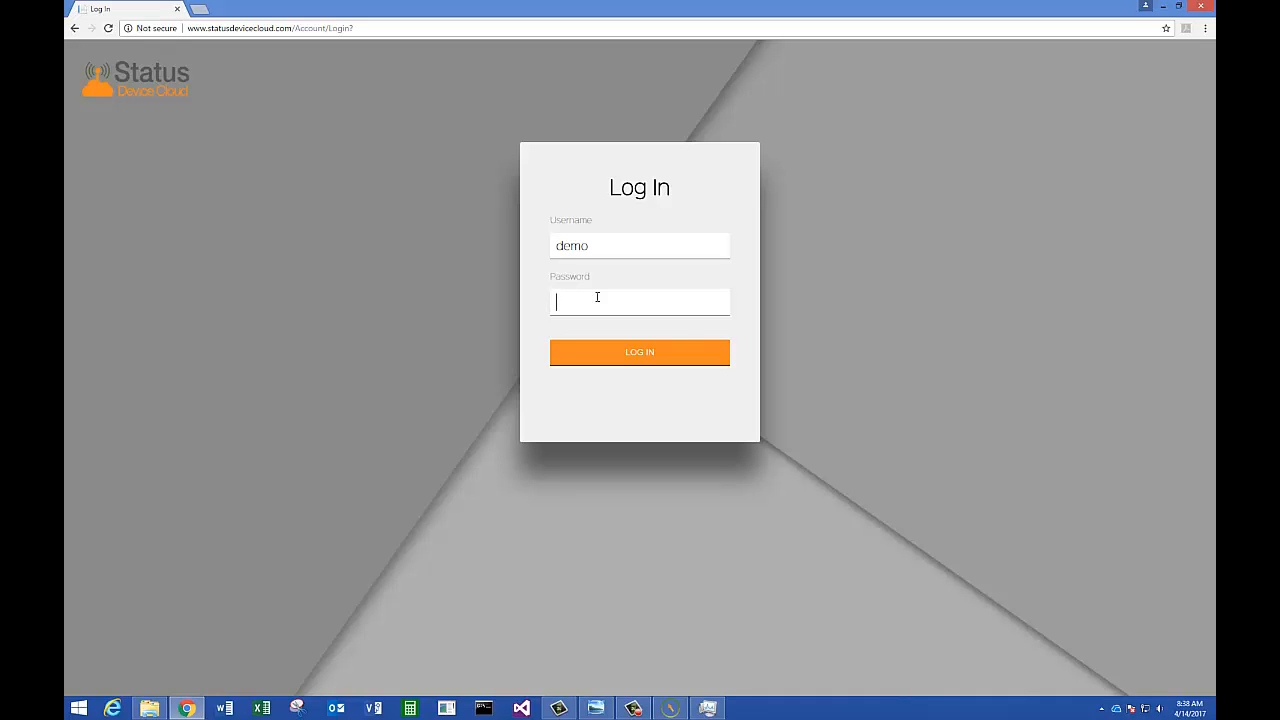
{"action": "type", "text": "••••••"}
{"action": "left_click", "coordinate": [645, 358]}
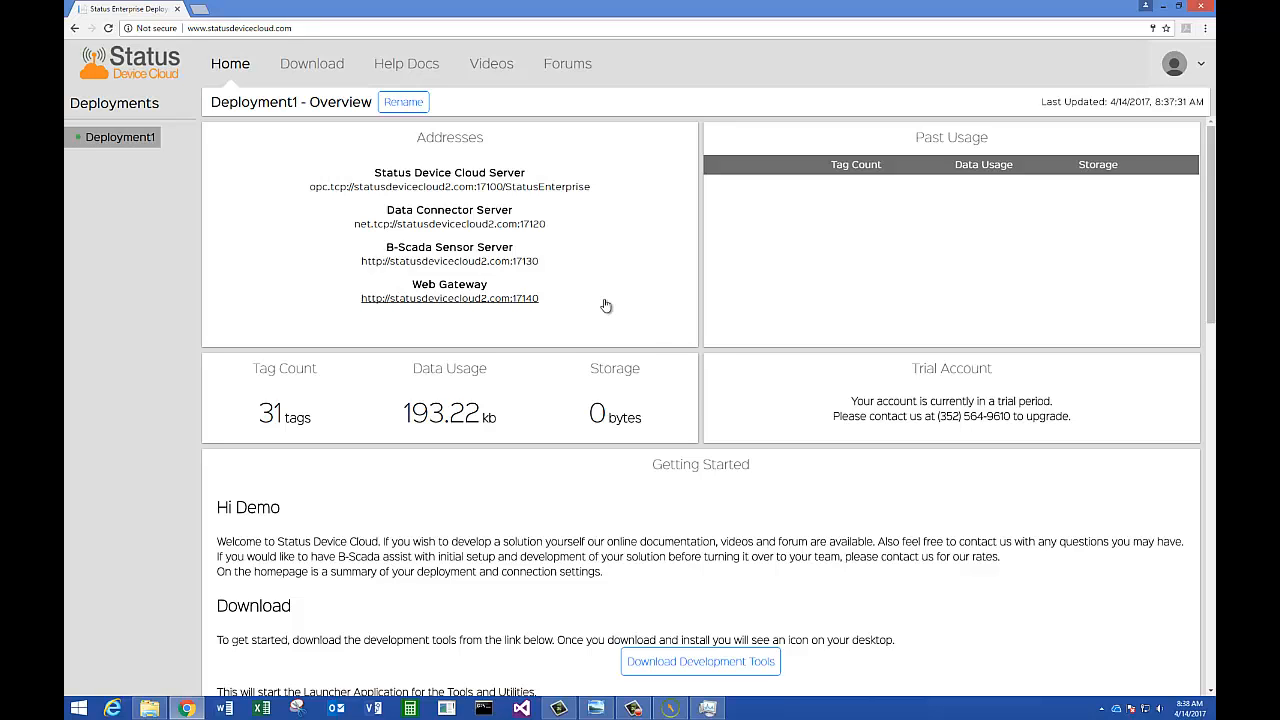
Look through the Deployment1 overview page, from the server addresses down to the Getting Started, Download and Data Model & Mimics instructions
{"action": "scroll", "coordinate": [700, 397], "scroll_direction": "down", "scroll_amount": 3}
{"action": "scroll", "coordinate": [403, 391], "scroll_direction": "up", "scroll_amount": 3}
{"action": "left_click_drag", "start_coordinate": [374, 171], "coordinate": [566, 289]}
{"action": "left_click", "coordinate": [630, 247]}
{"action": "scroll", "coordinate": [858, 455], "scroll_direction": "down", "scroll_amount": 5}
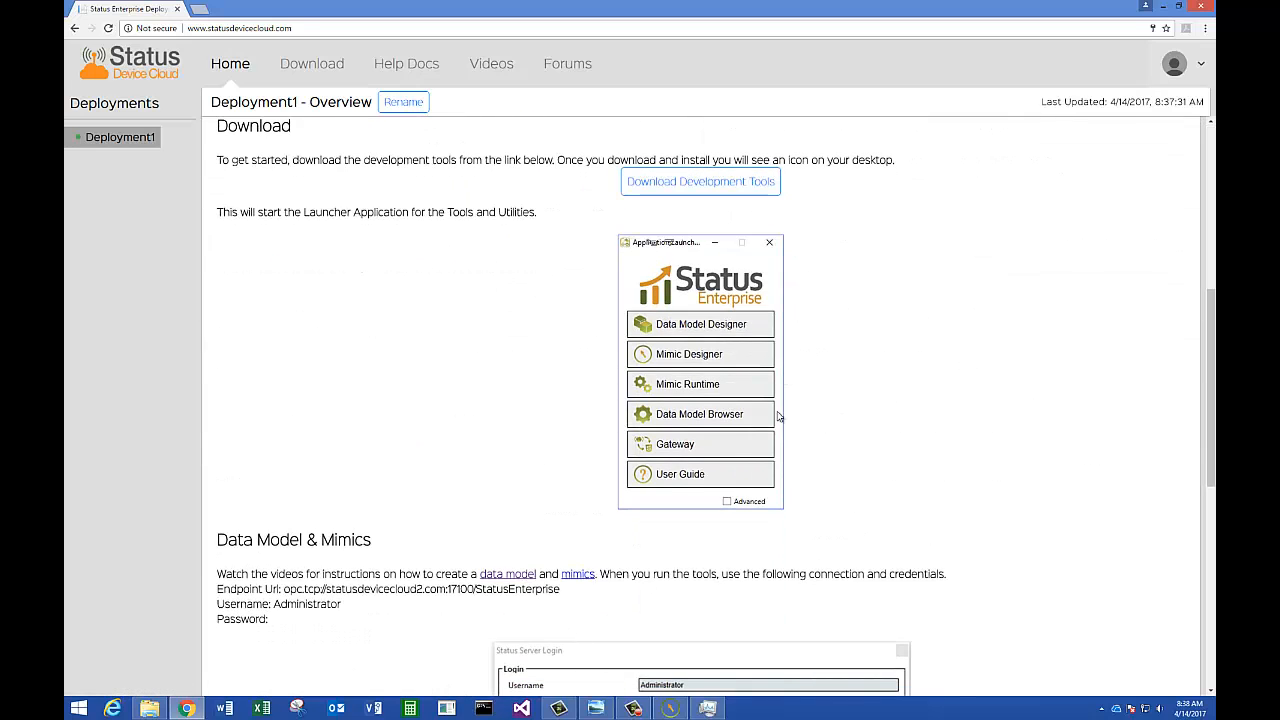
{"action": "scroll", "coordinate": [919, 404], "scroll_direction": "down", "scroll_amount": 3}
{"action": "scroll", "coordinate": [910, 400], "scroll_direction": "up", "scroll_amount": 3}
{"action": "scroll", "coordinate": [923, 460], "scroll_direction": "up", "scroll_amount": 3}
{"action": "scroll", "coordinate": [923, 460], "scroll_direction": "up", "scroll_amount": 2}
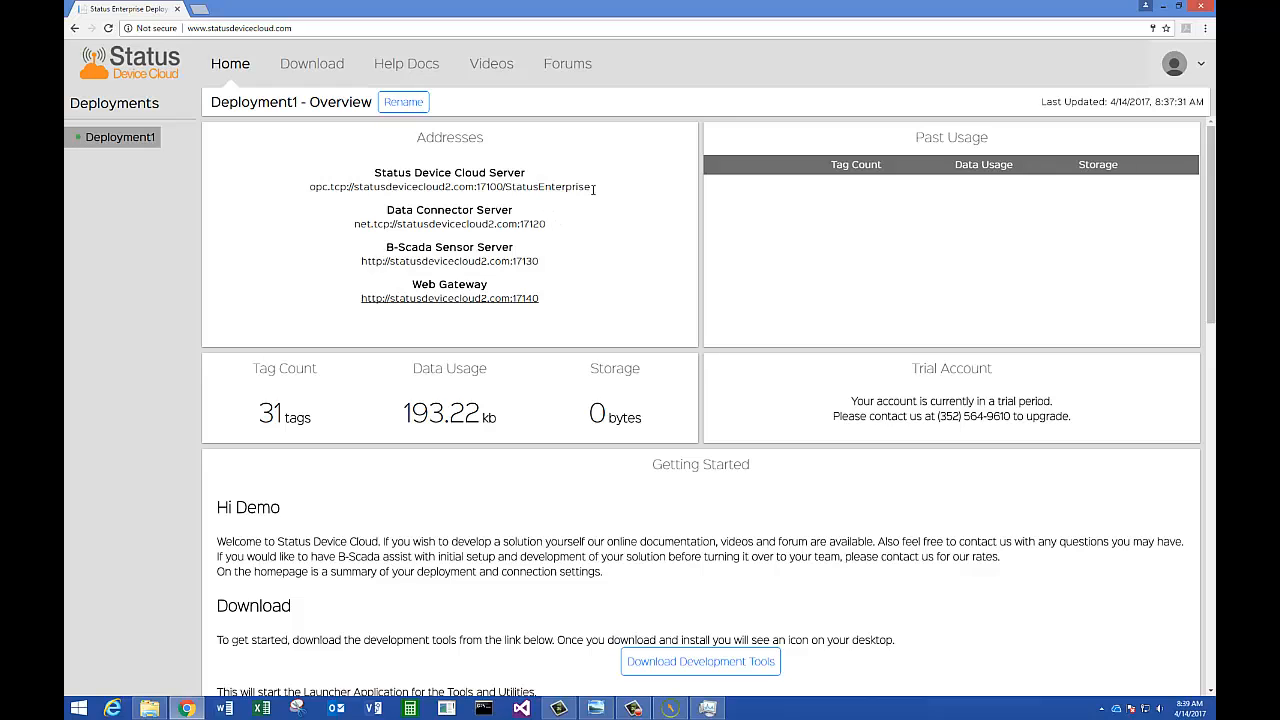
Highlight in turn the Status Device Cloud Server, Data Connector Server and B-Scada Sensor Server addresses on the overview page
{"action": "left_click_drag", "start_coordinate": [588, 186], "coordinate": [301, 190]}
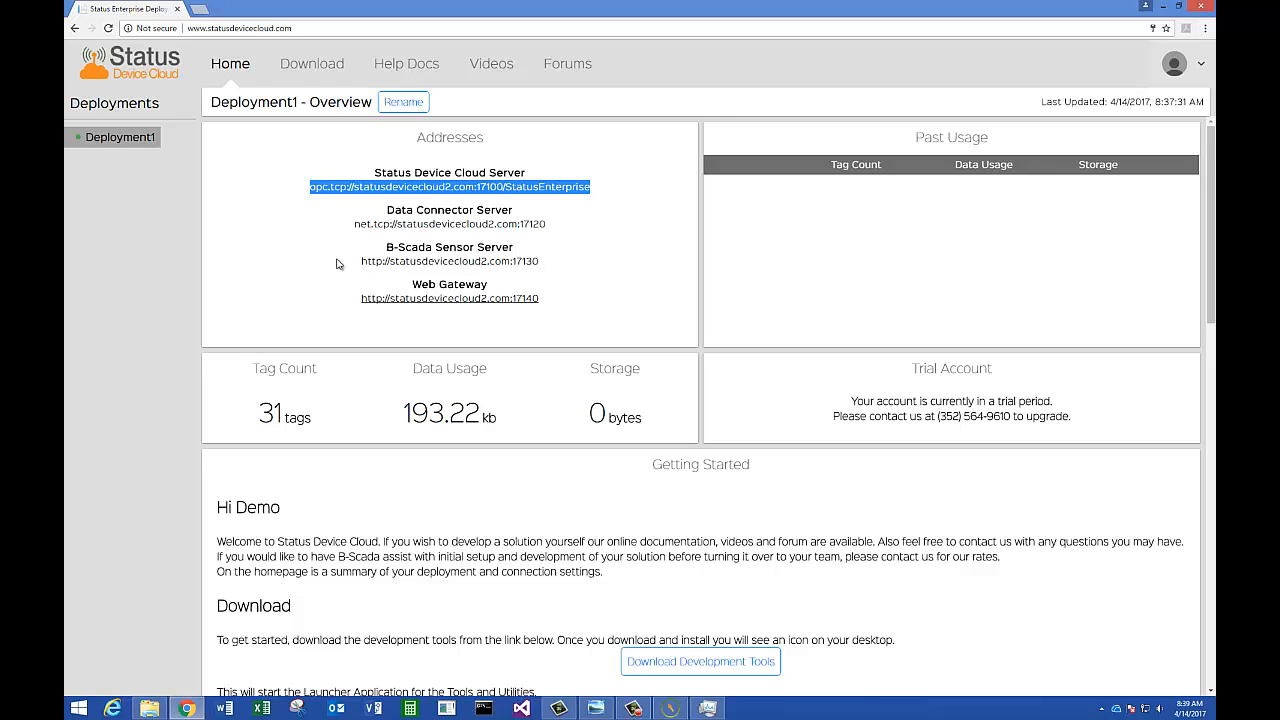
{"action": "left_click", "coordinate": [568, 226]}
{"action": "left_click_drag", "start_coordinate": [544, 224], "coordinate": [354, 226]}
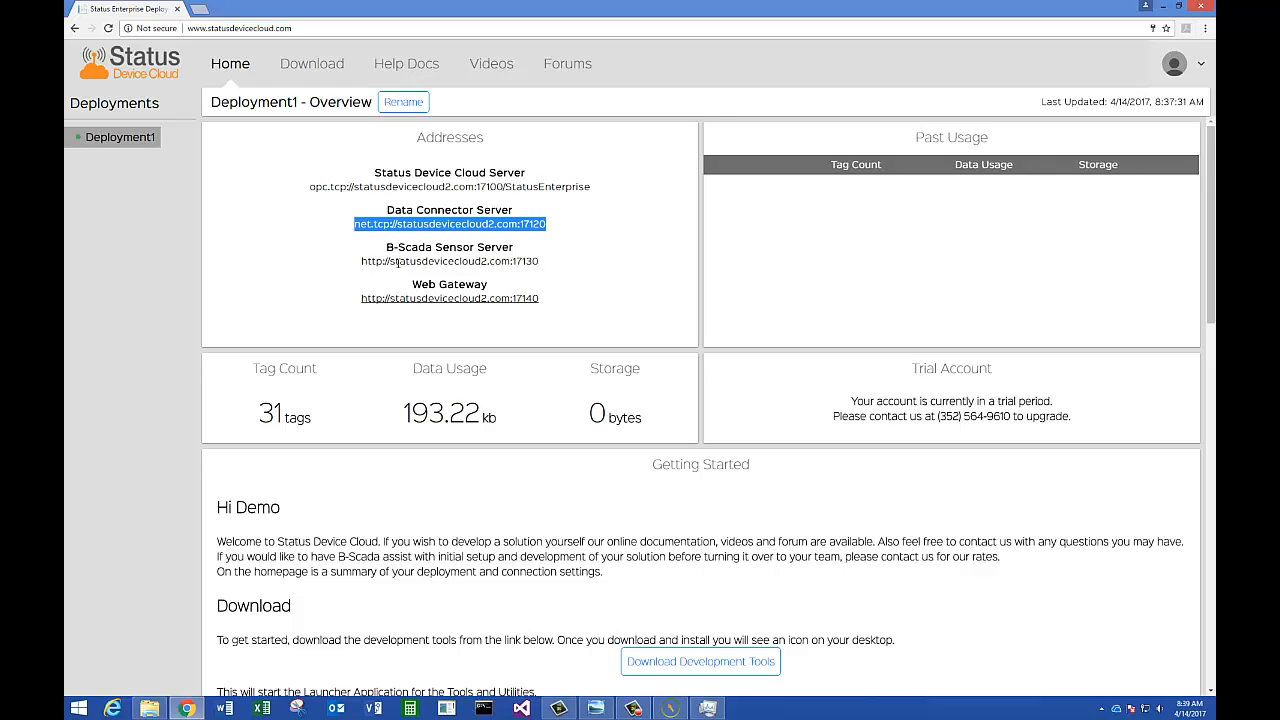
{"action": "left_click", "coordinate": [561, 261]}
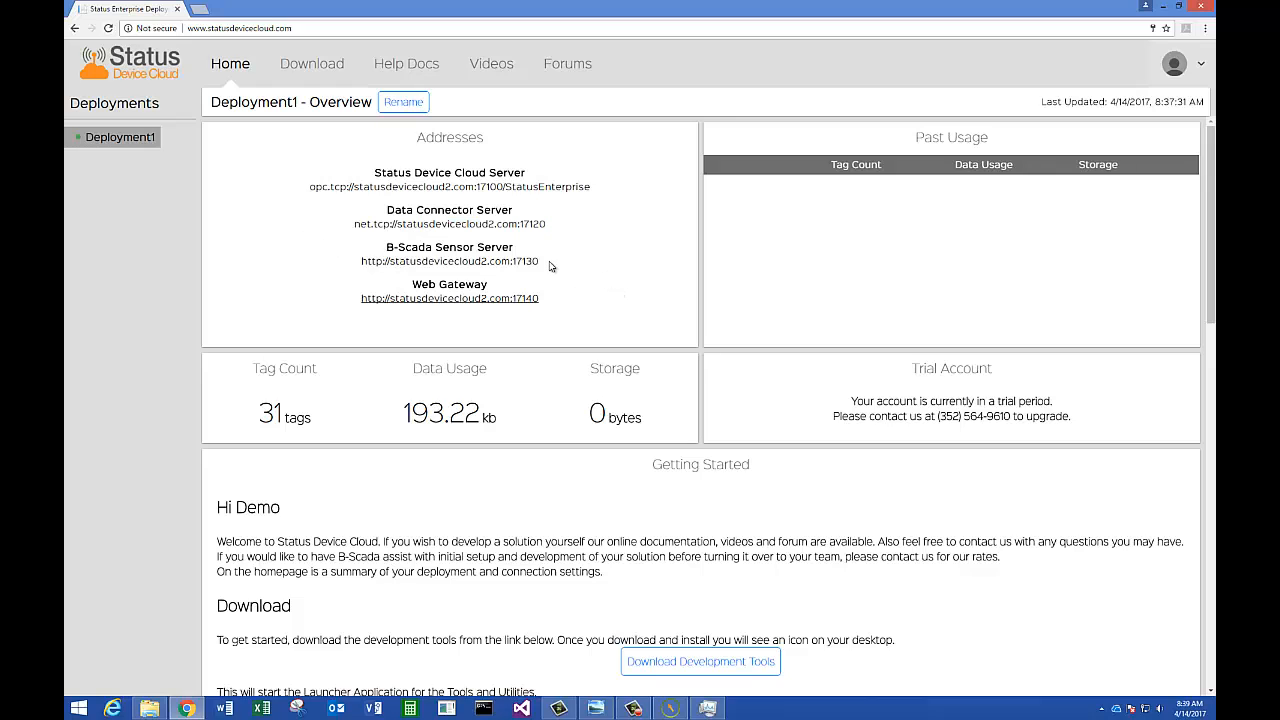
{"action": "left_click_drag", "start_coordinate": [539, 261], "coordinate": [361, 262]}
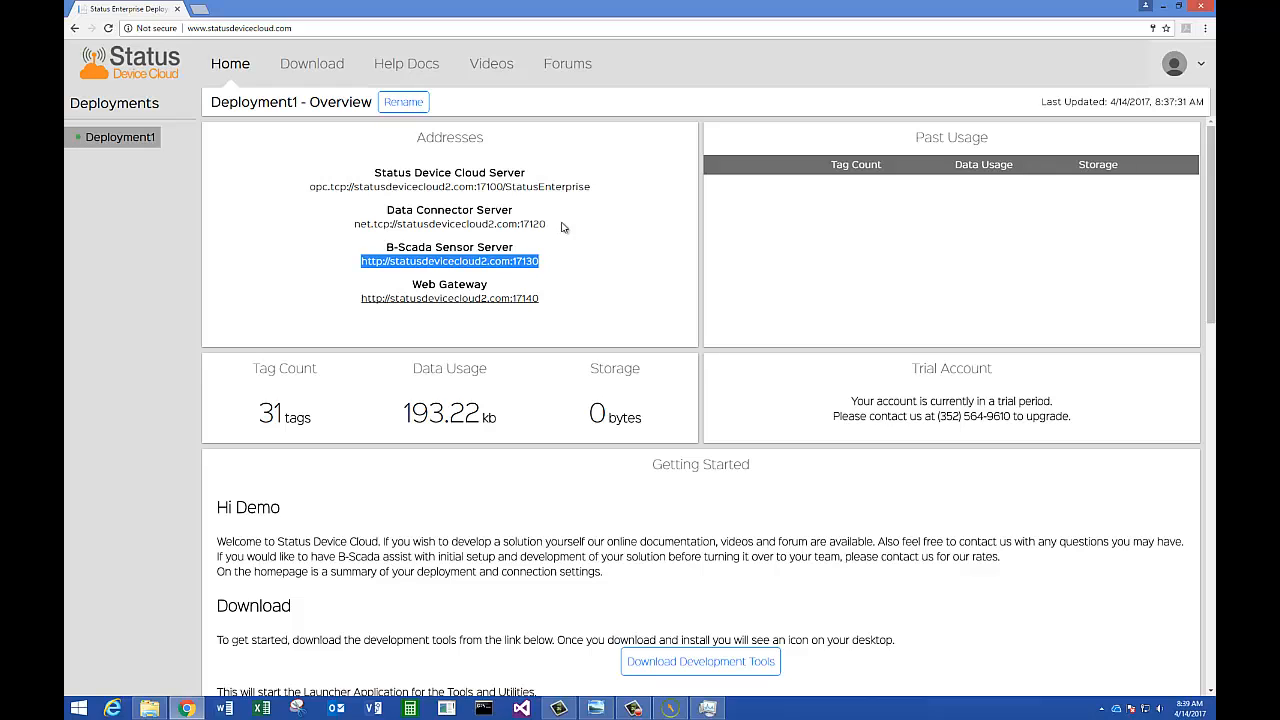
{"action": "left_click", "coordinate": [565, 290]}
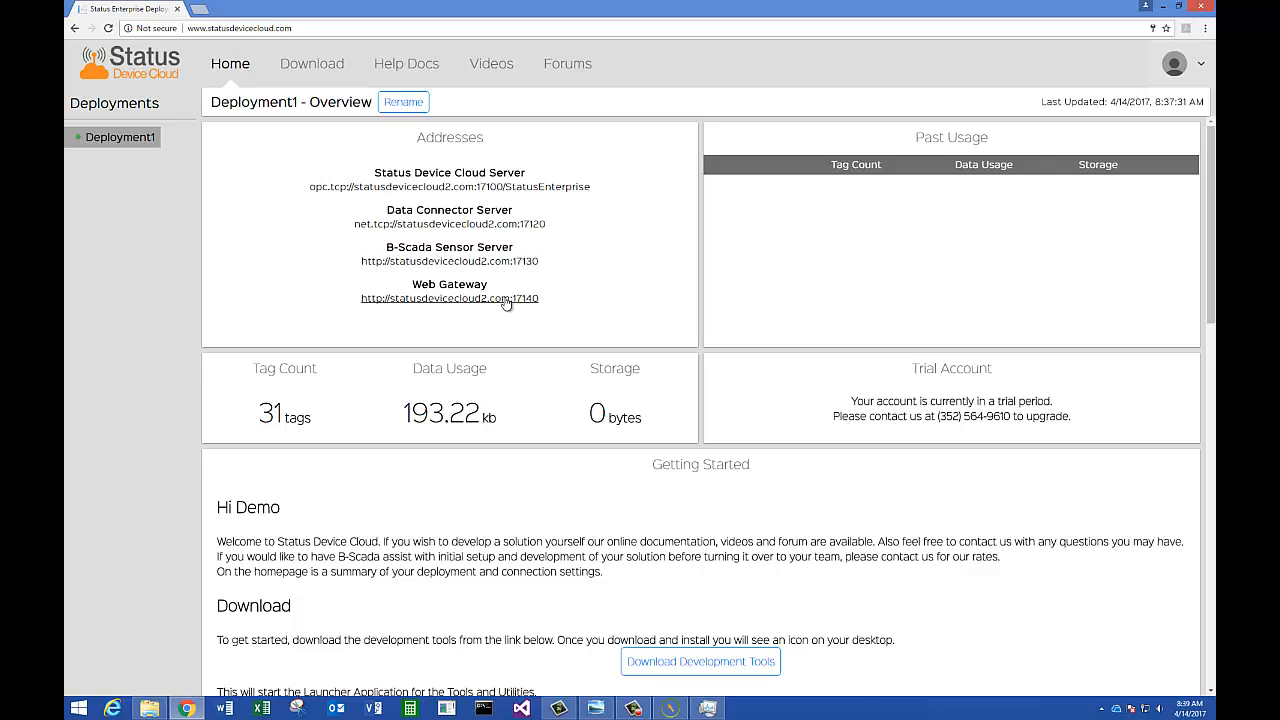
View the login page behind the Web Gateway address, and return to the Deployment1 overview
{"action": "left_click_drag", "start_coordinate": [538, 300], "coordinate": [294, 292]}
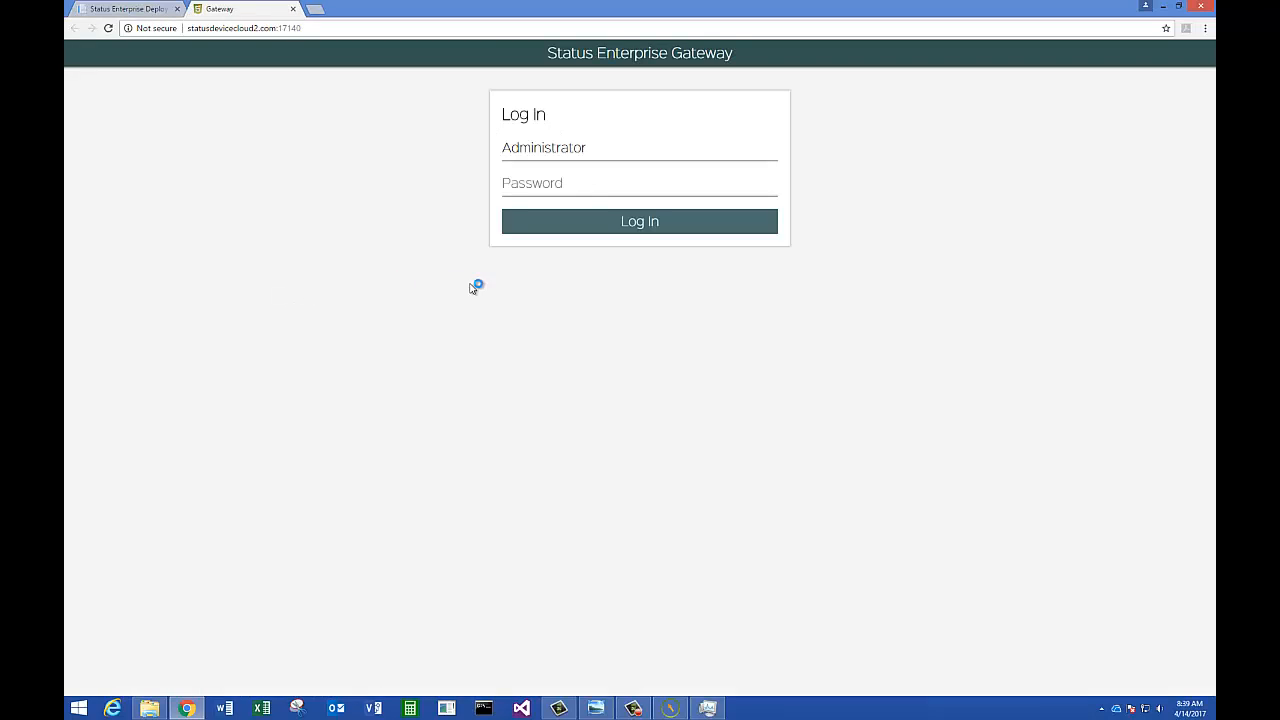
{"action": "left_click", "coordinate": [135, 10]}
{"action": "left_click", "coordinate": [588, 224]}
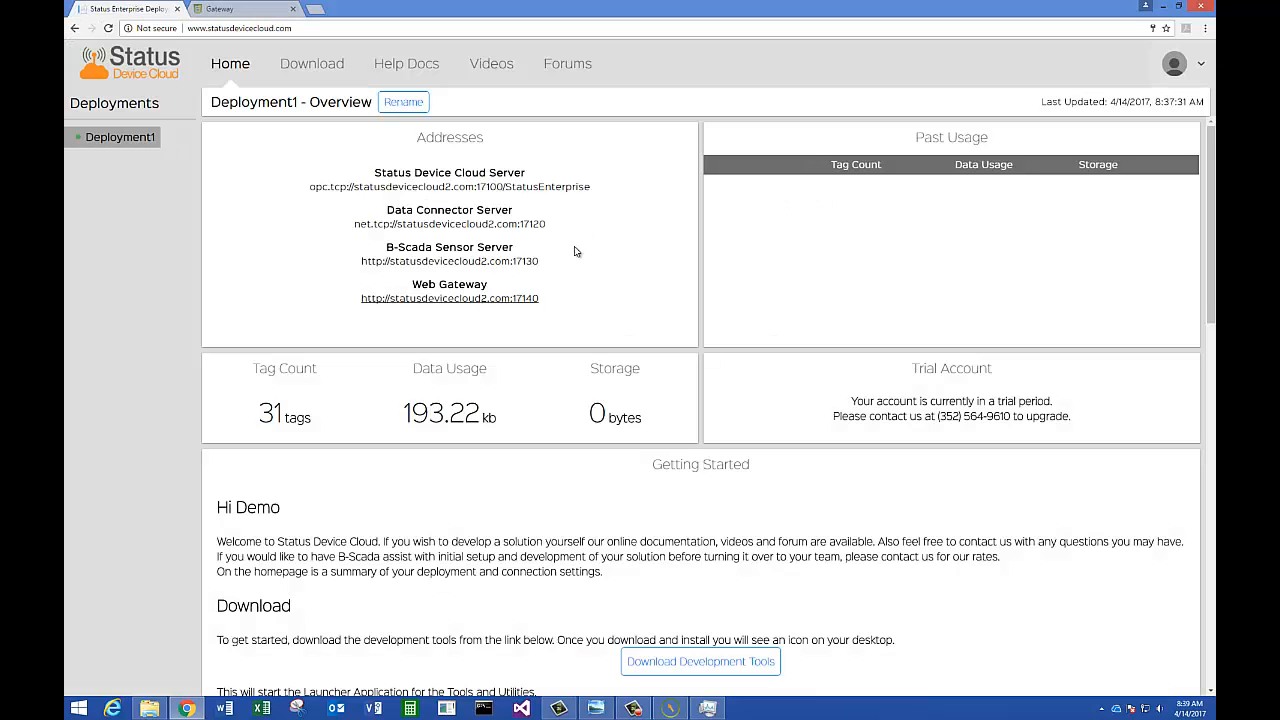
Take the browser out of full-screen size to expose the desktop and start the Application Launcher
{"action": "scroll", "coordinate": [797, 409], "scroll_direction": "down", "scroll_amount": 3}
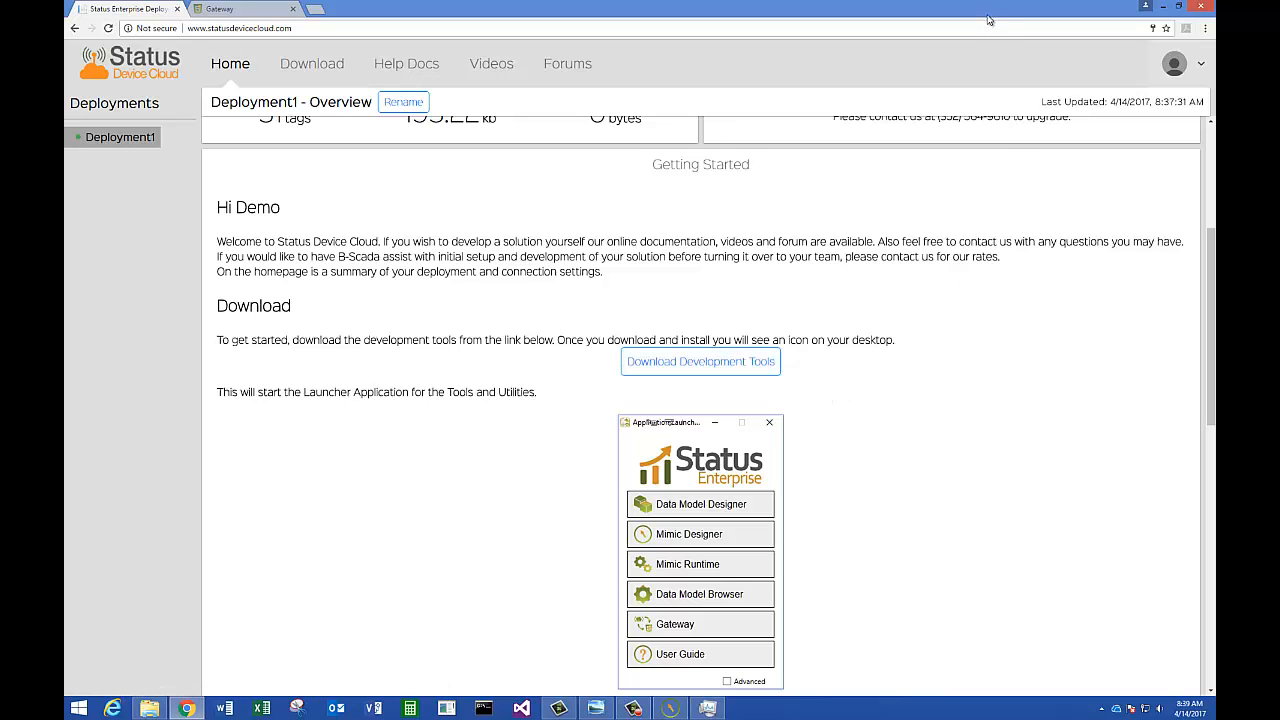
{"action": "left_click_drag", "start_coordinate": [988, 20], "coordinate": [474, 193]}
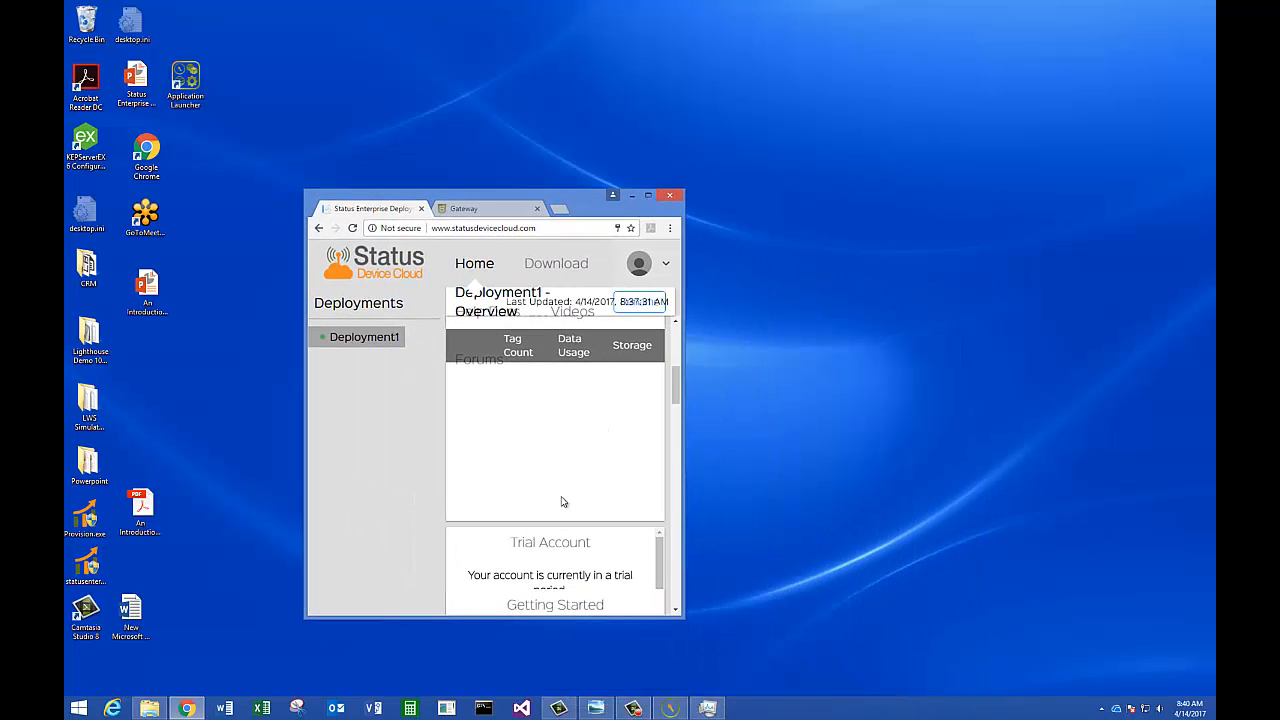
{"action": "double_click", "coordinate": [194, 105]}
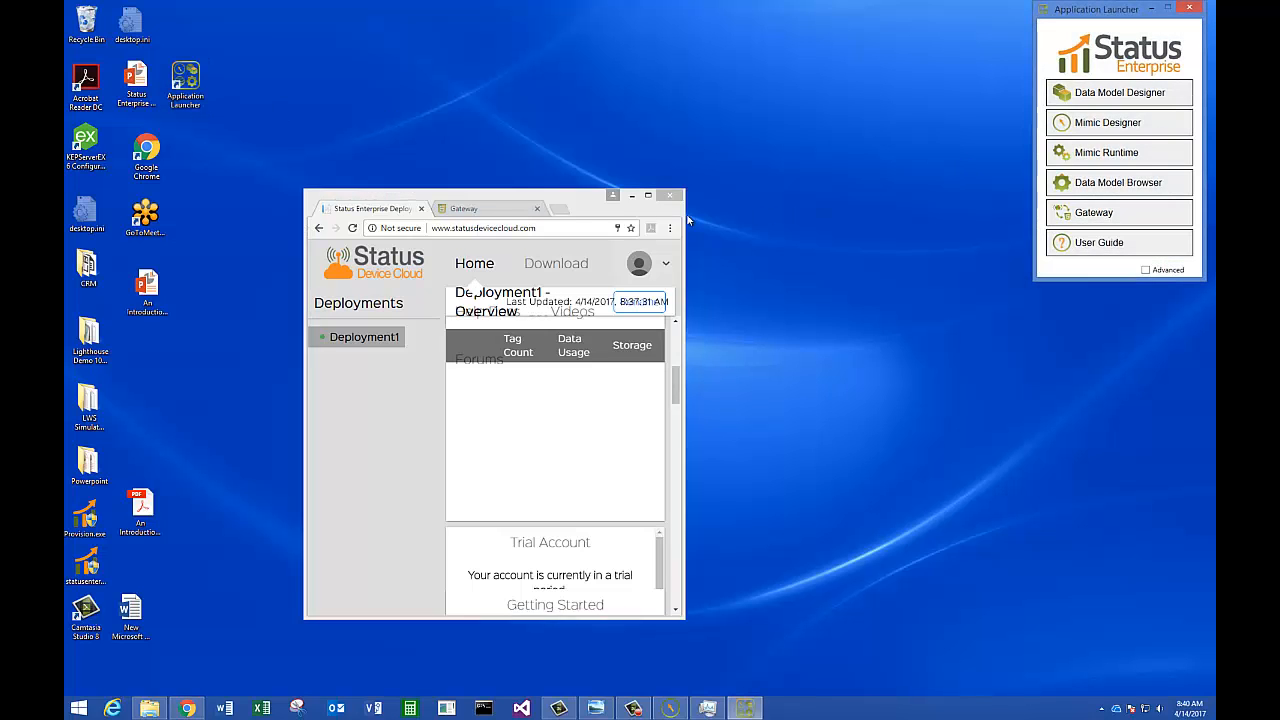
Enlarge the browser window and reposition the Application Launcher so it overlaps the browser's edge
{"action": "left_click_drag", "start_coordinate": [476, 197], "coordinate": [412, 198]}
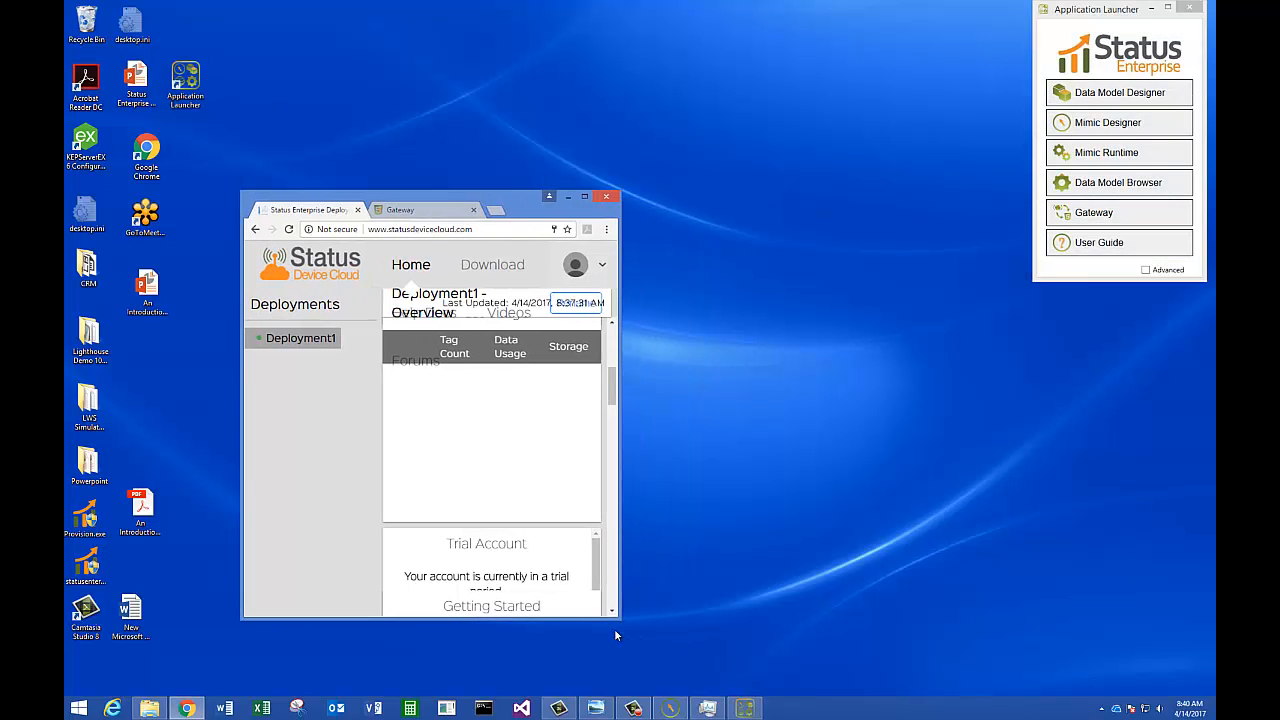
{"action": "left_click_drag", "start_coordinate": [619, 621], "coordinate": [1065, 700]}
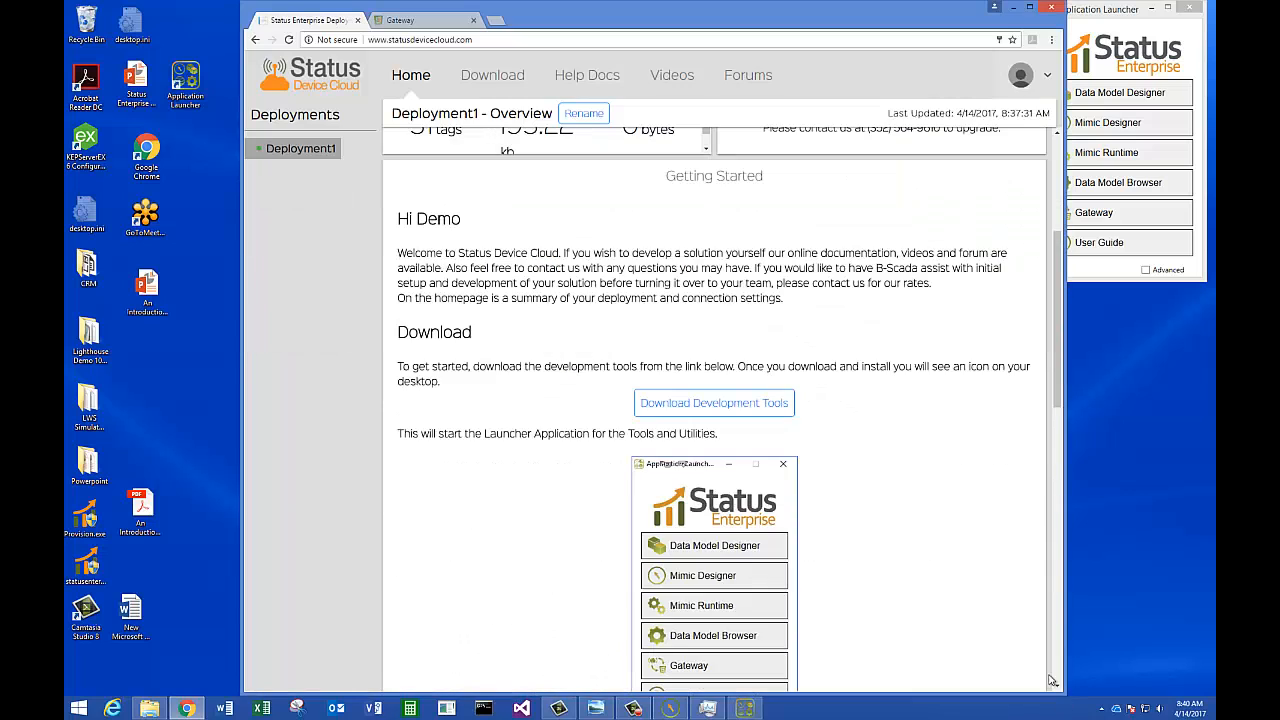
{"action": "left_click_drag", "start_coordinate": [1112, 8], "coordinate": [1075, 144]}
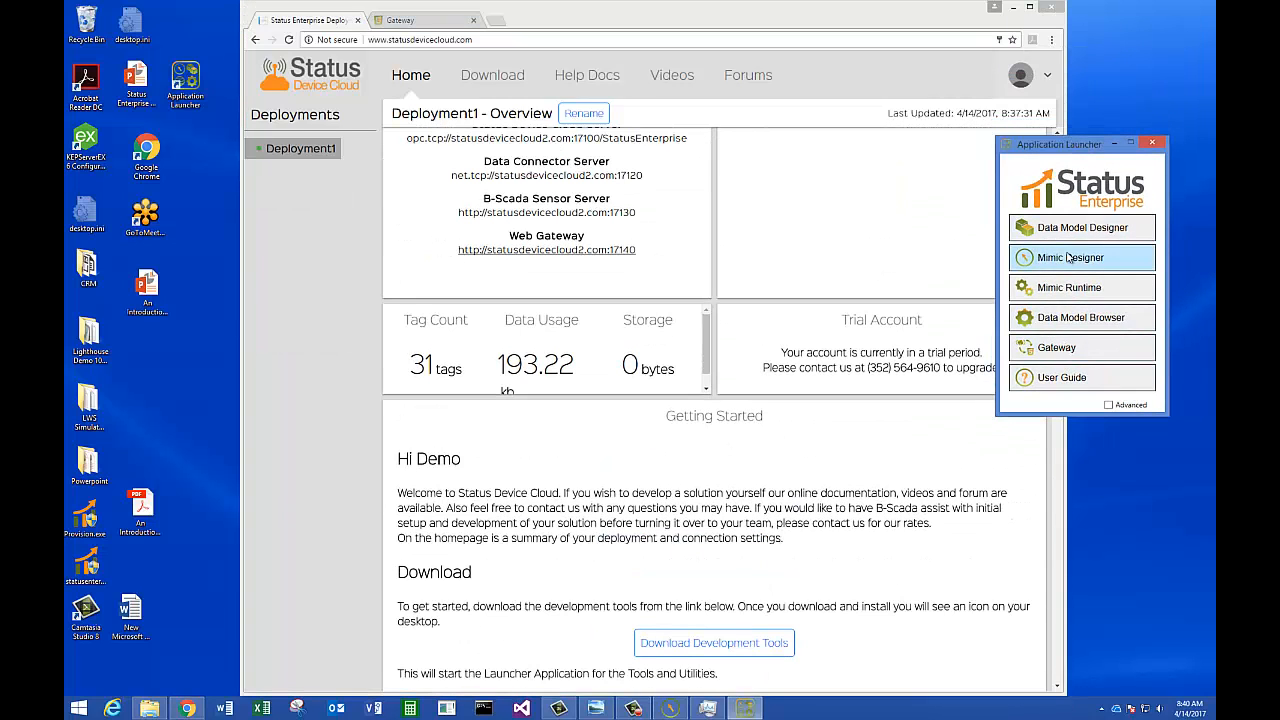
{"action": "left_click_drag", "start_coordinate": [1060, 151], "coordinate": [1087, 122]}
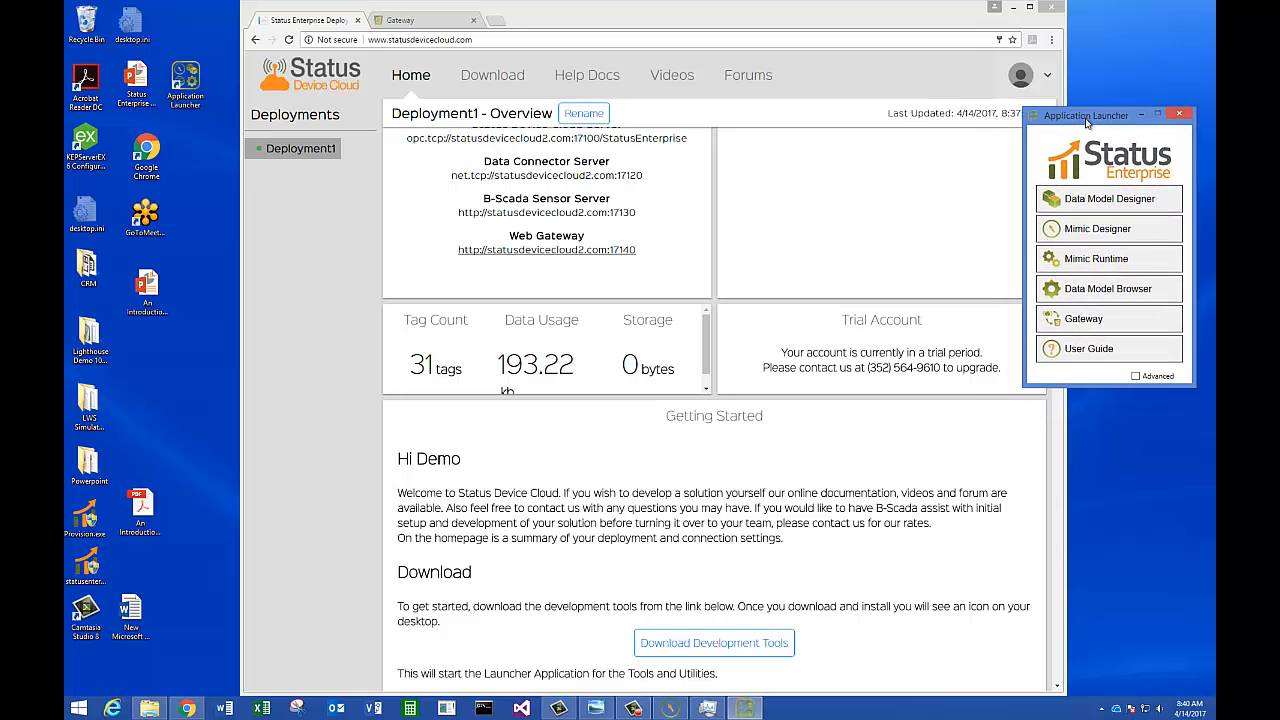
{"action": "left_click_drag", "start_coordinate": [1087, 122], "coordinate": [1062, 228]}
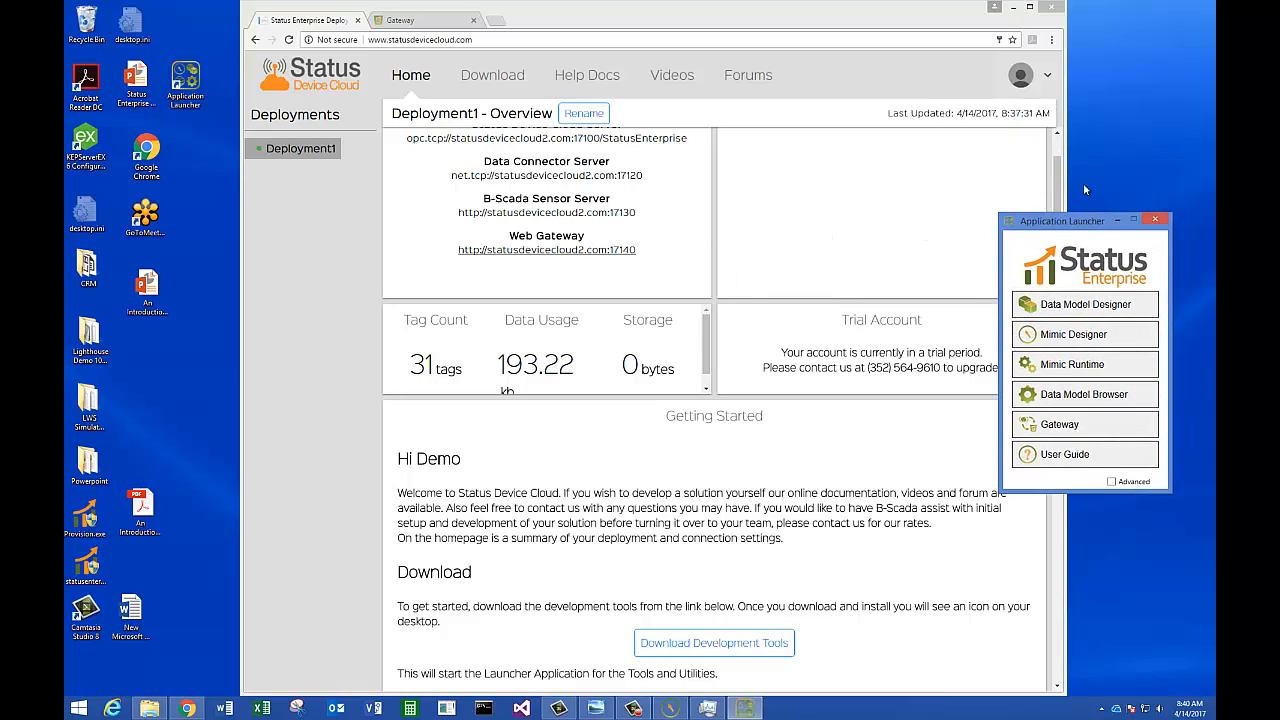
Copy the Status Device Cloud Server address opc.tcp://statusdevicecloud2.com:17100/StatusEnterprise from the overview page
{"action": "left_click", "coordinate": [1058, 162]}
{"action": "scroll", "coordinate": [1058, 162], "scroll_direction": "up", "scroll_amount": 1}
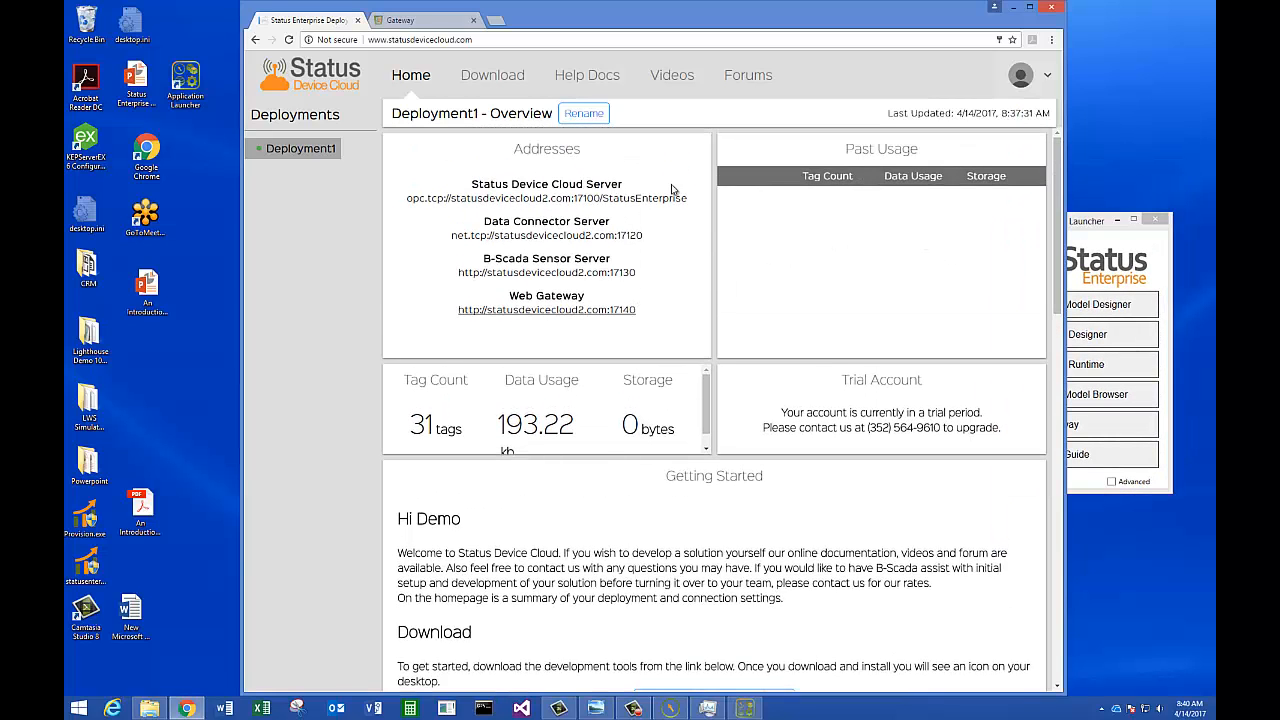
{"action": "left_click_drag", "start_coordinate": [688, 198], "coordinate": [668, 198]}
{"action": "left_click_drag", "start_coordinate": [517, 203], "coordinate": [653, 202]}
{"action": "left_click", "coordinate": [398, 212]}
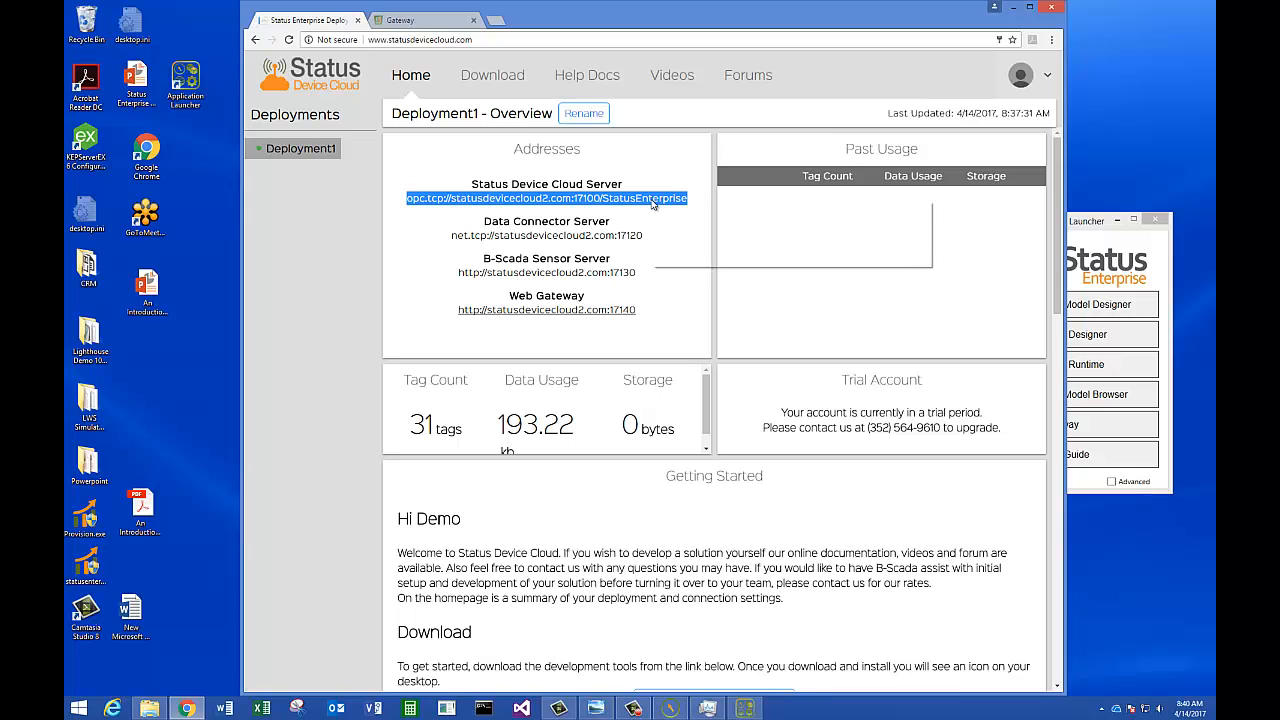
{"action": "right_click", "coordinate": [653, 202]}
{"action": "left_click", "coordinate": [680, 212]}
Launch Data Model Designer and connect as Administrator with the copied server address as the Endpoint Url
{"action": "left_click", "coordinate": [1082, 219]}
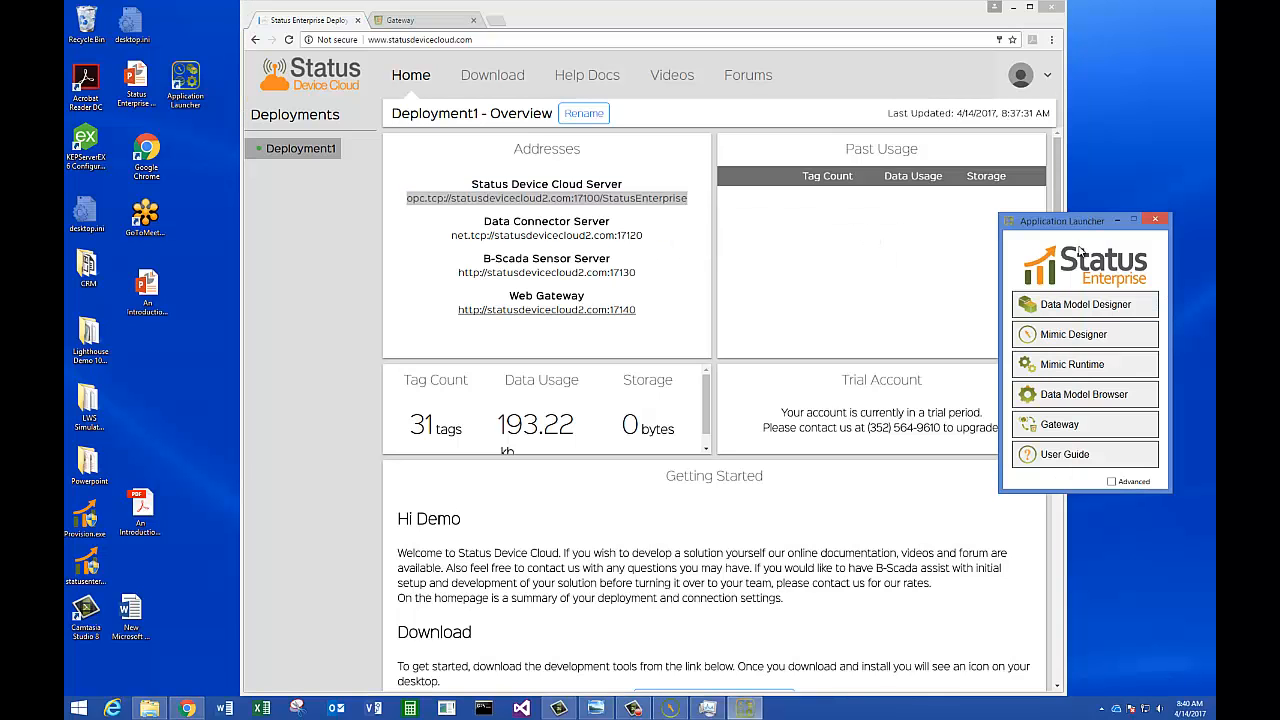
{"action": "left_click", "coordinate": [1088, 306]}
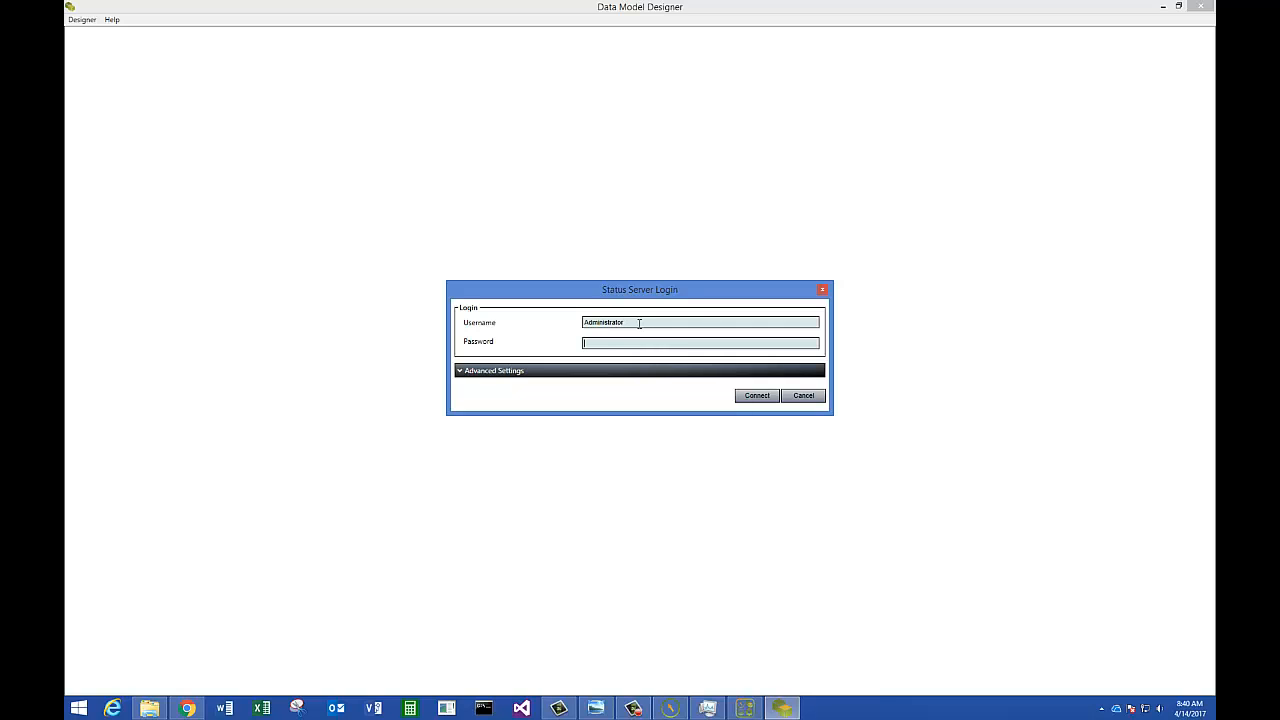
{"action": "left_click", "coordinate": [619, 370]}
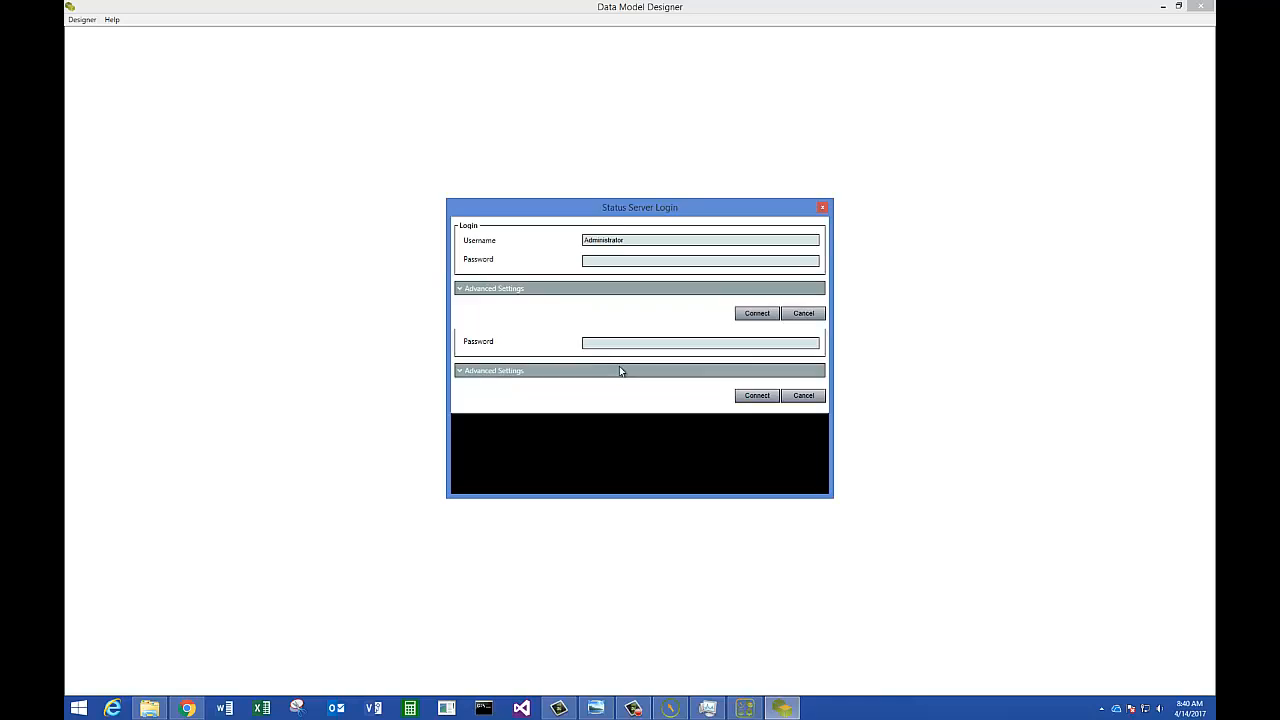
{"action": "left_click_drag", "start_coordinate": [757, 362], "coordinate": [533, 372]}
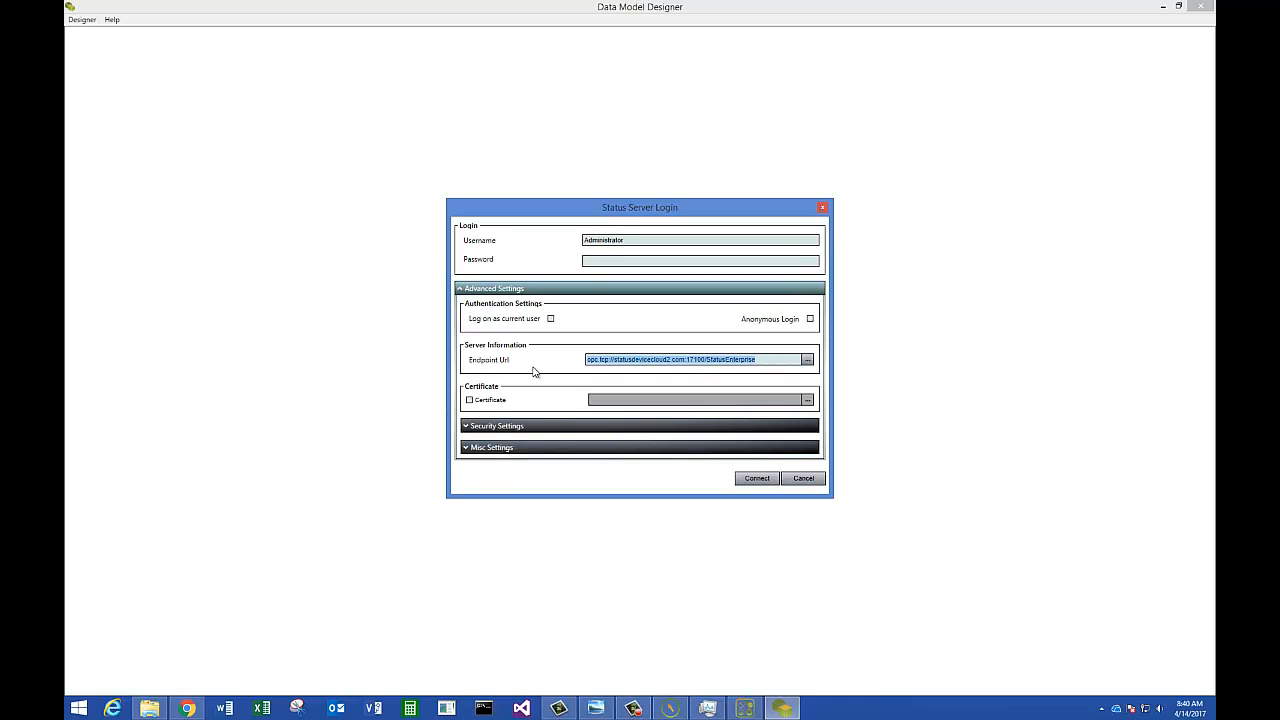
{"action": "key", "text": "ctrl+v"}
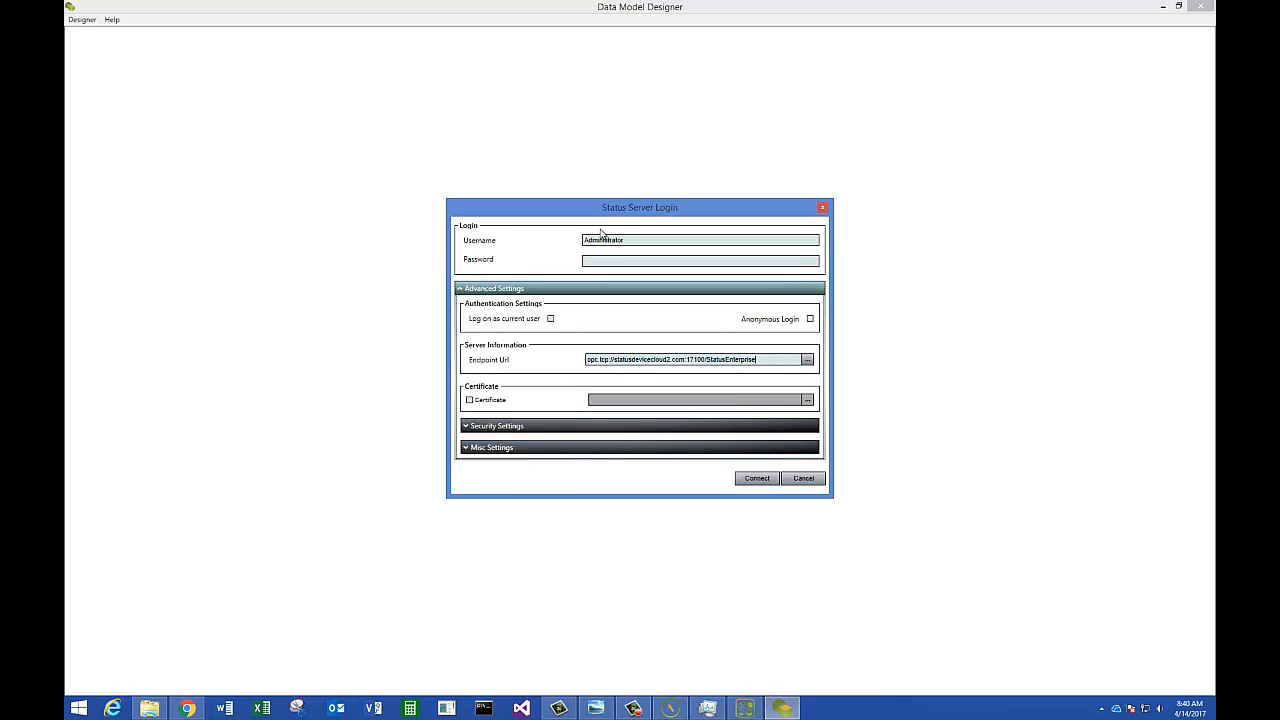
{"action": "left_click_drag", "start_coordinate": [614, 214], "coordinate": [606, 221]}
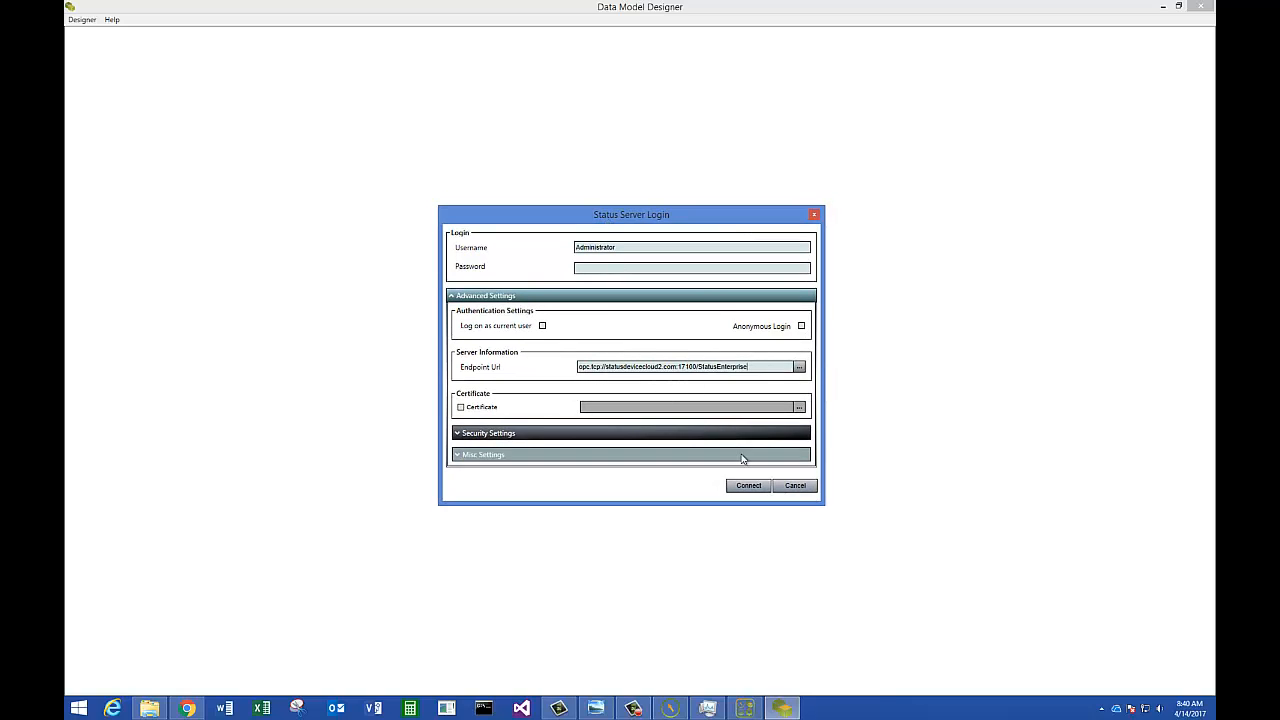
{"action": "left_click", "coordinate": [745, 485]}
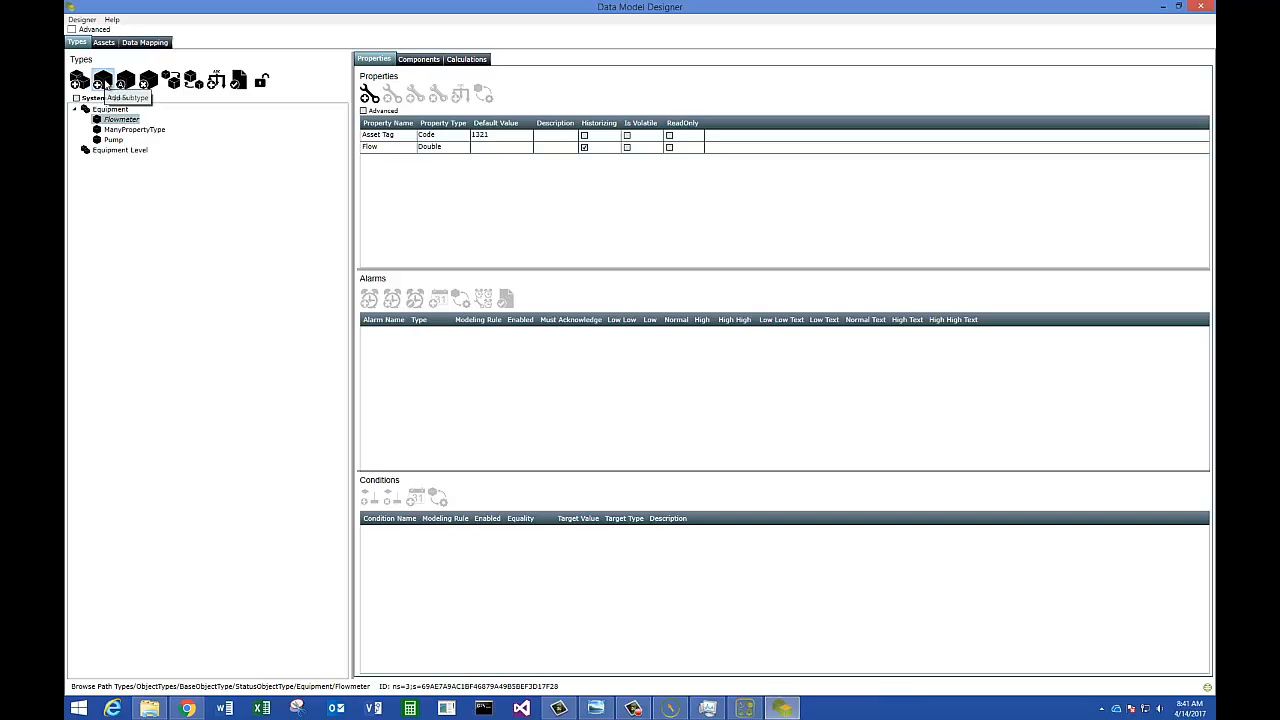
{"action": "left_click", "coordinate": [103, 82]}
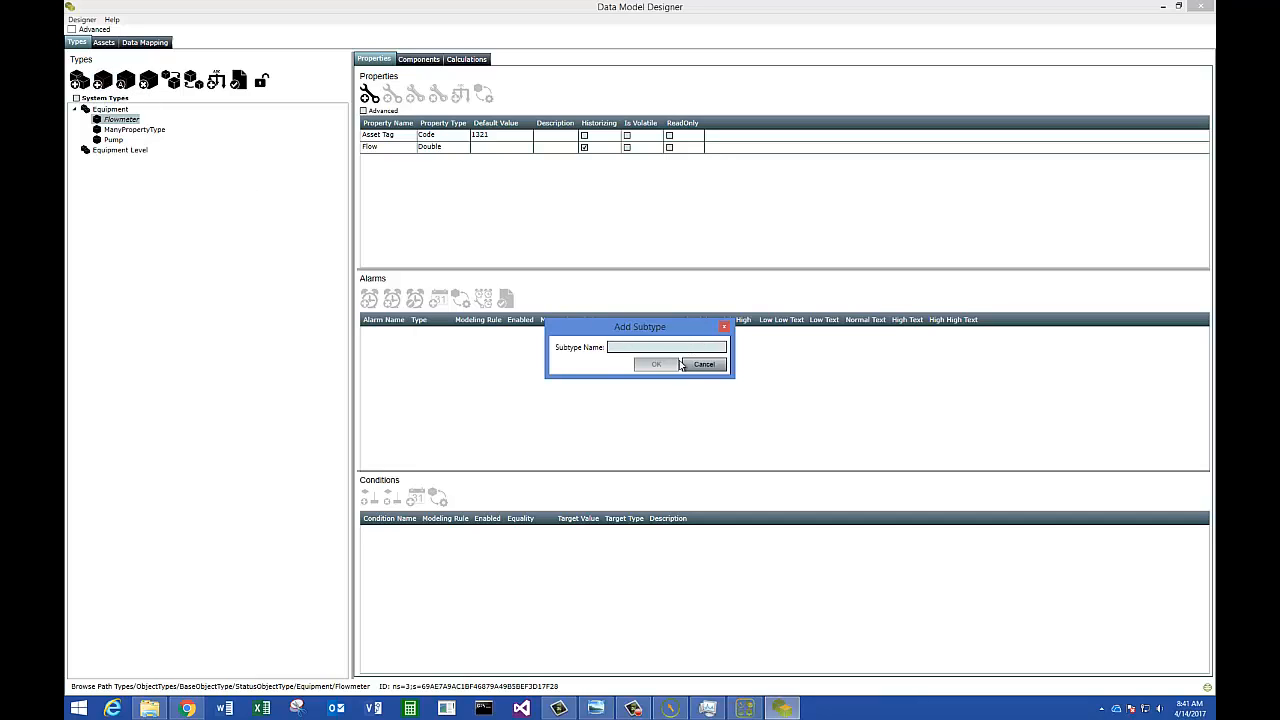
{"action": "left_click", "coordinate": [686, 364]}
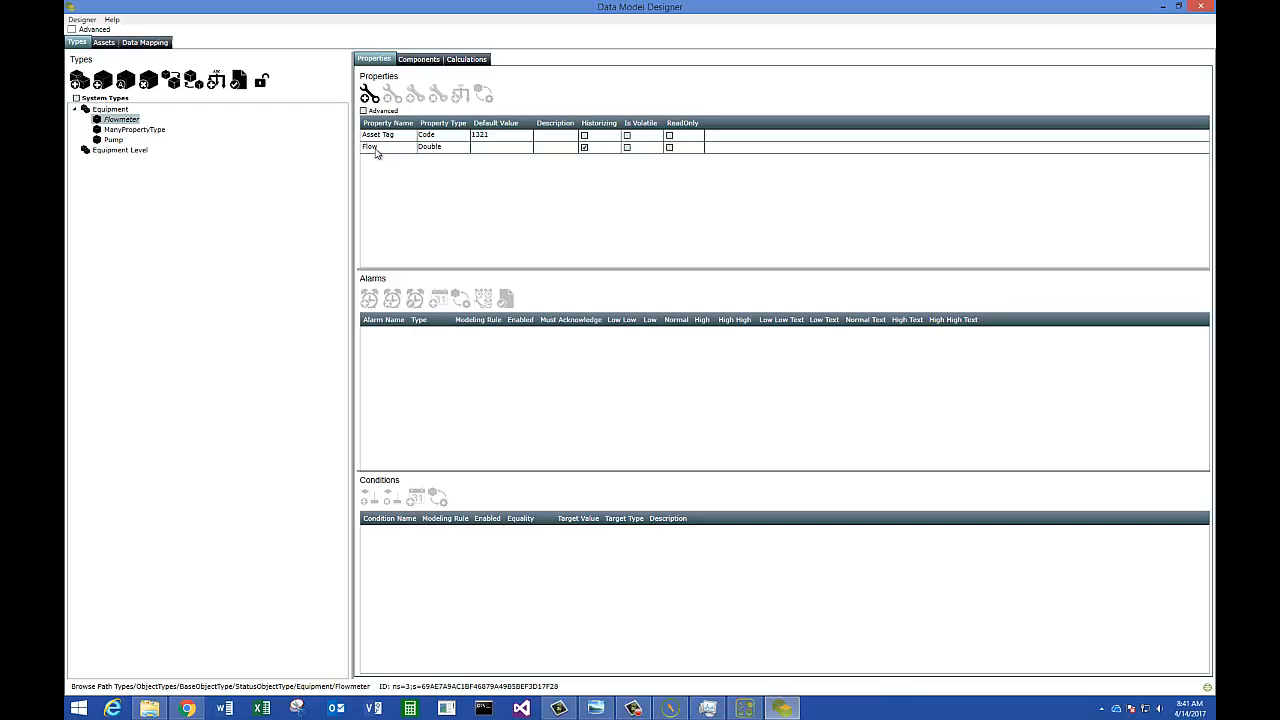
{"action": "left_click", "coordinate": [375, 151]}
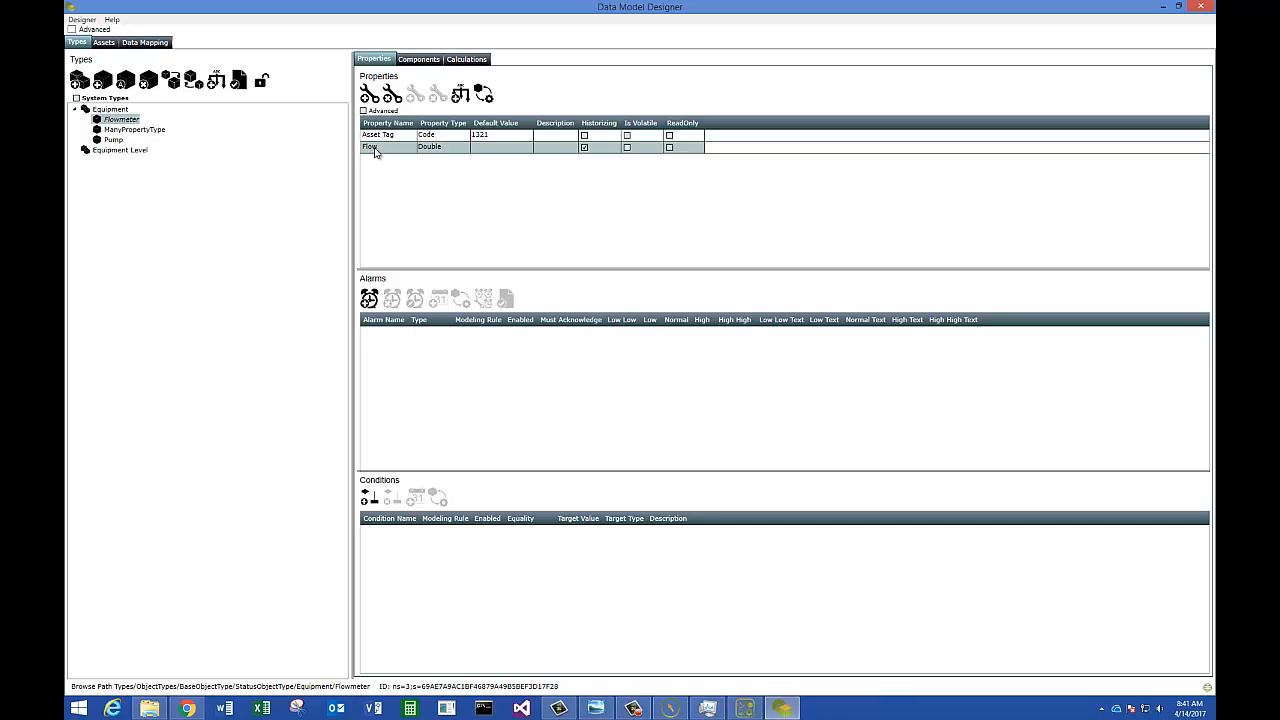
{"action": "left_click", "coordinate": [369, 96]}
{"action": "left_click", "coordinate": [718, 381]}
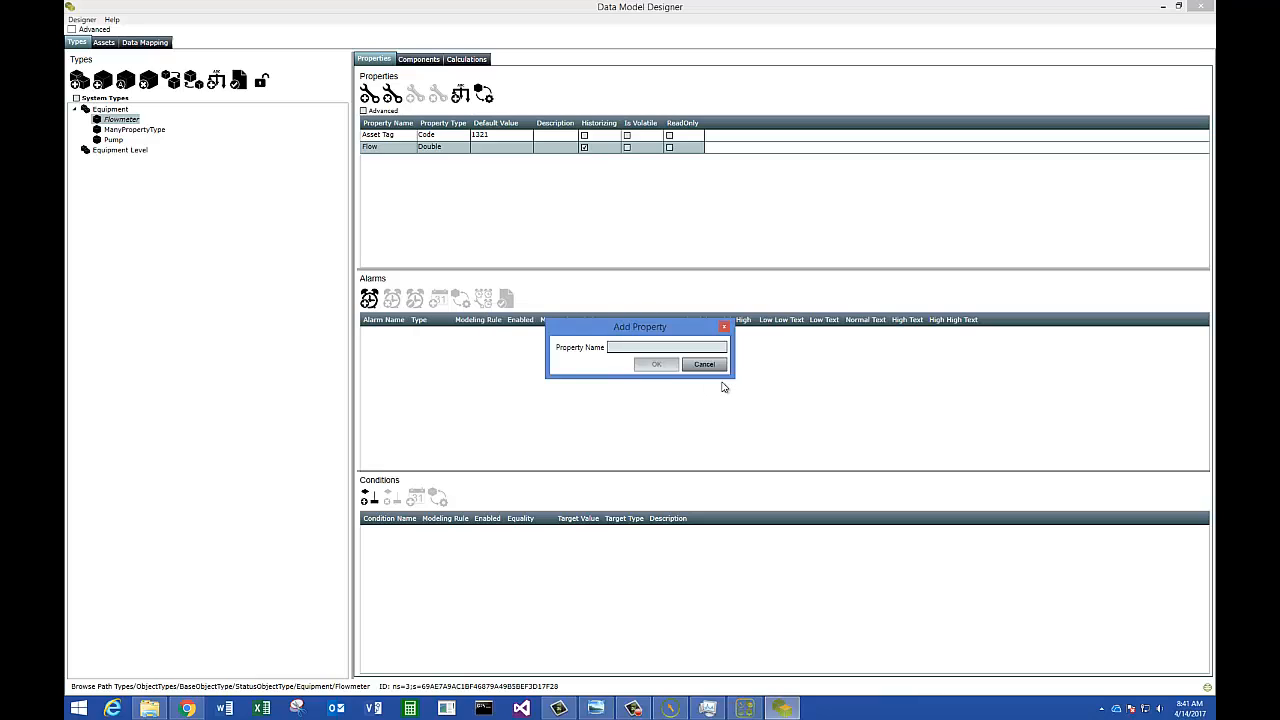
{"action": "type", "text": "Current"}
{"action": "left_click", "coordinate": [657, 365]}
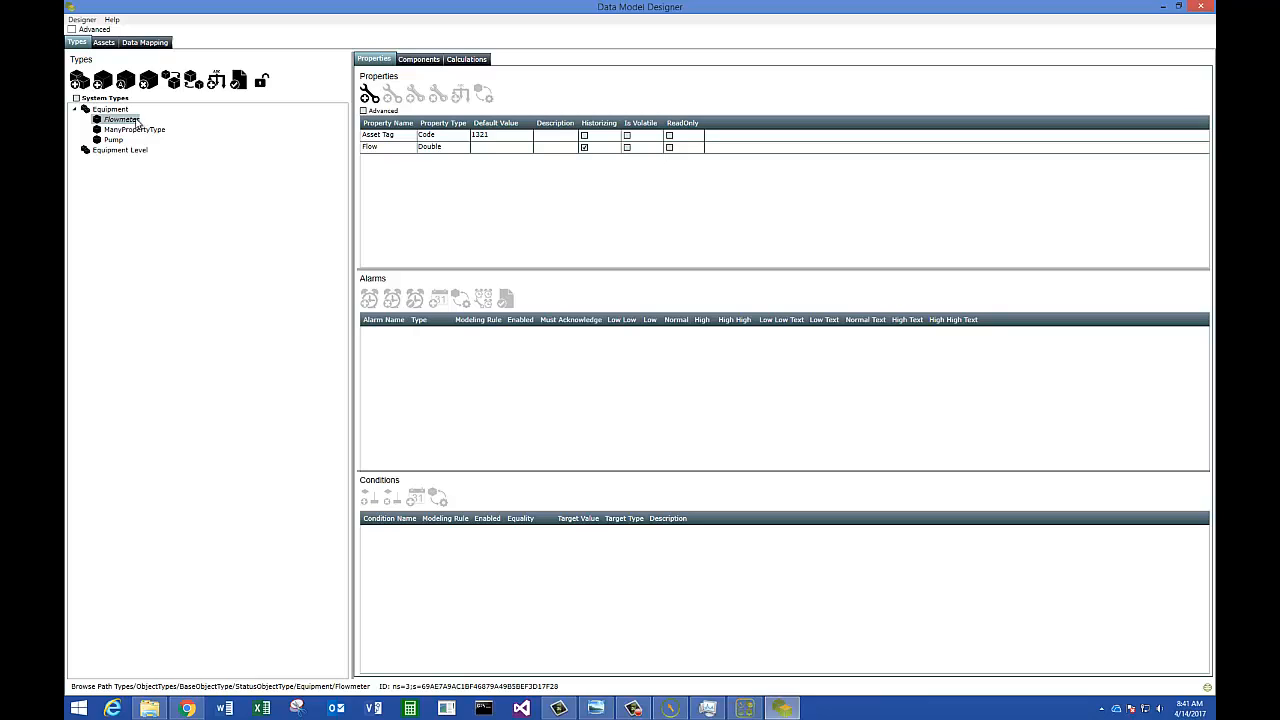
Show the properties of the Flowmeter A1 asset and select its Asset Tag property
{"action": "left_click", "coordinate": [104, 43]}
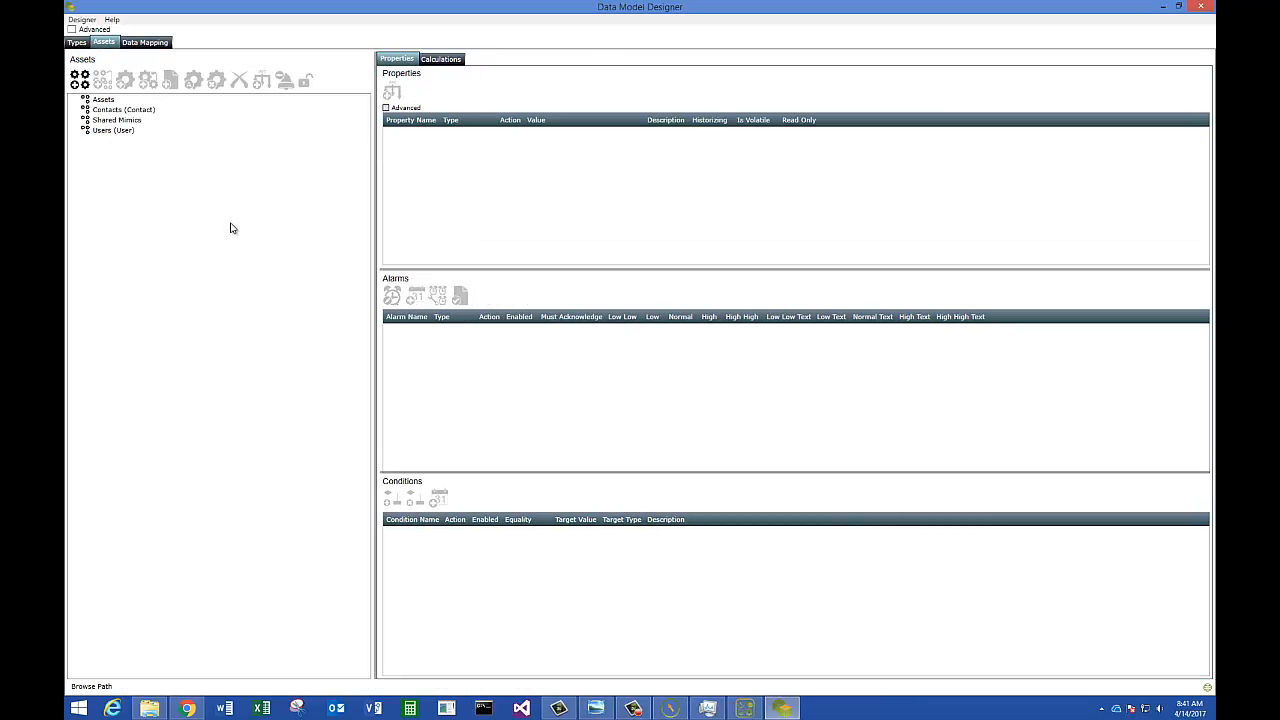
{"action": "double_click", "coordinate": [108, 101]}
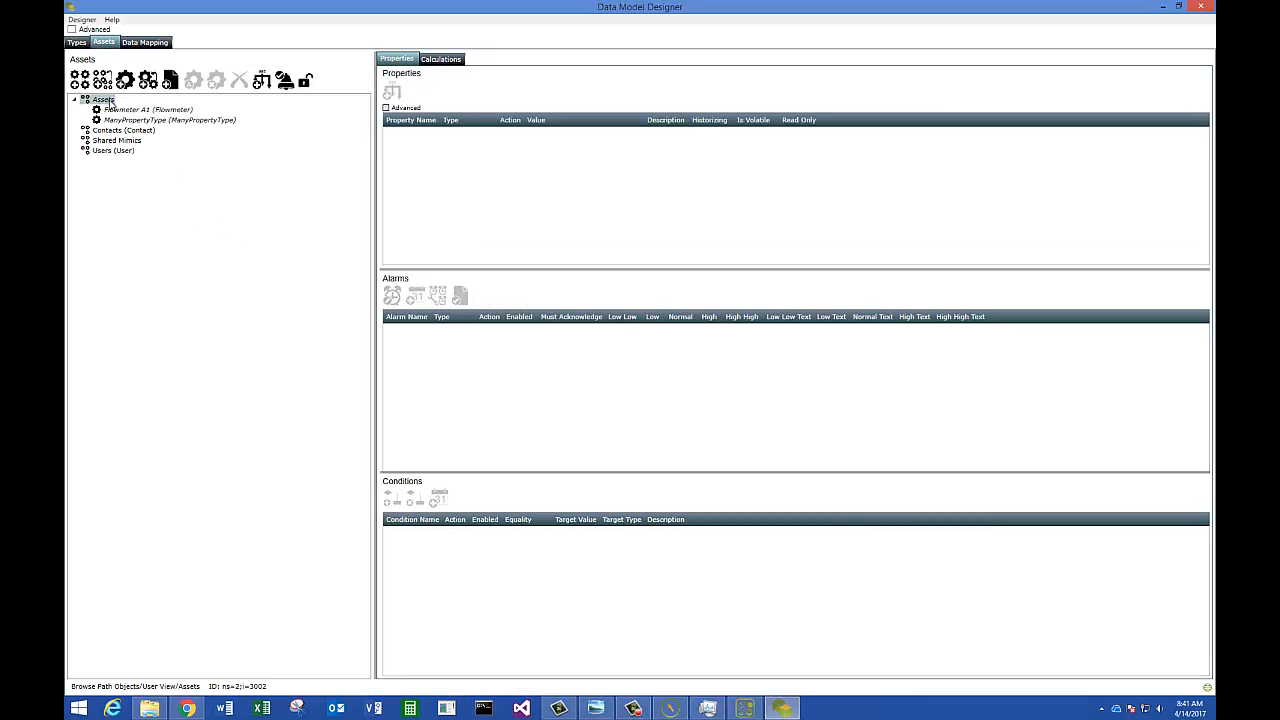
{"action": "left_click", "coordinate": [133, 111]}
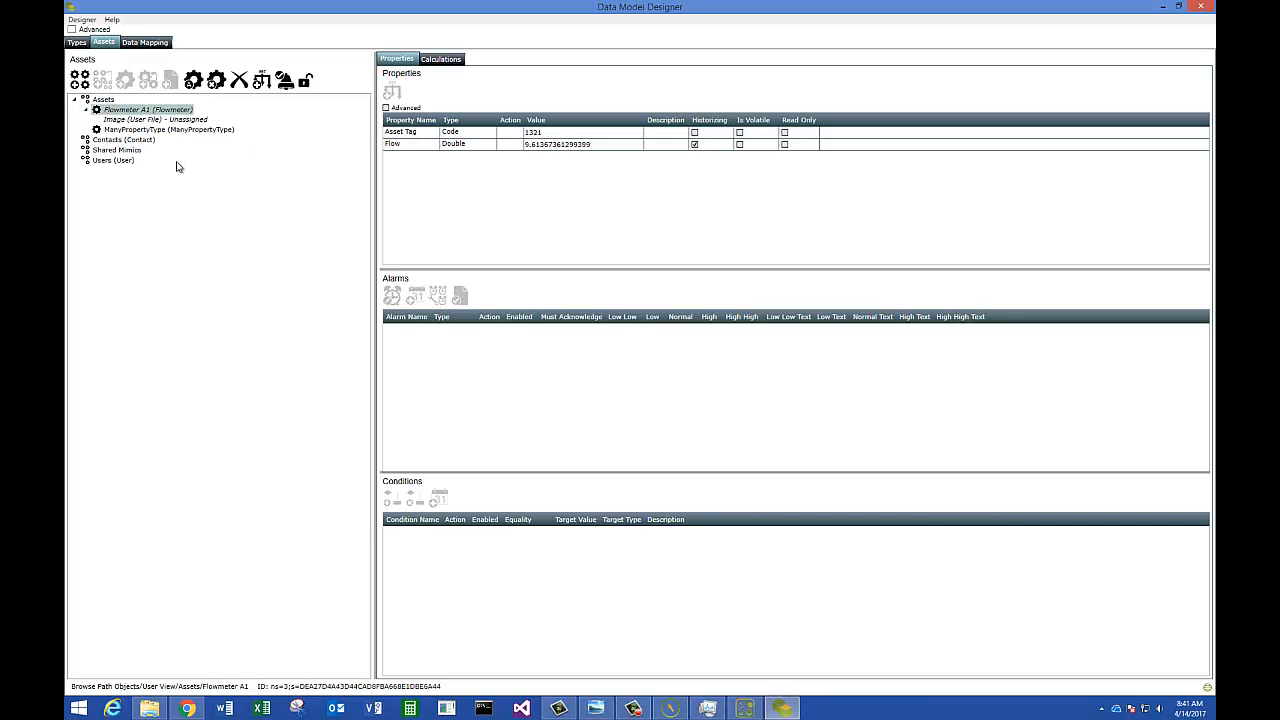
{"action": "left_click", "coordinate": [398, 138]}
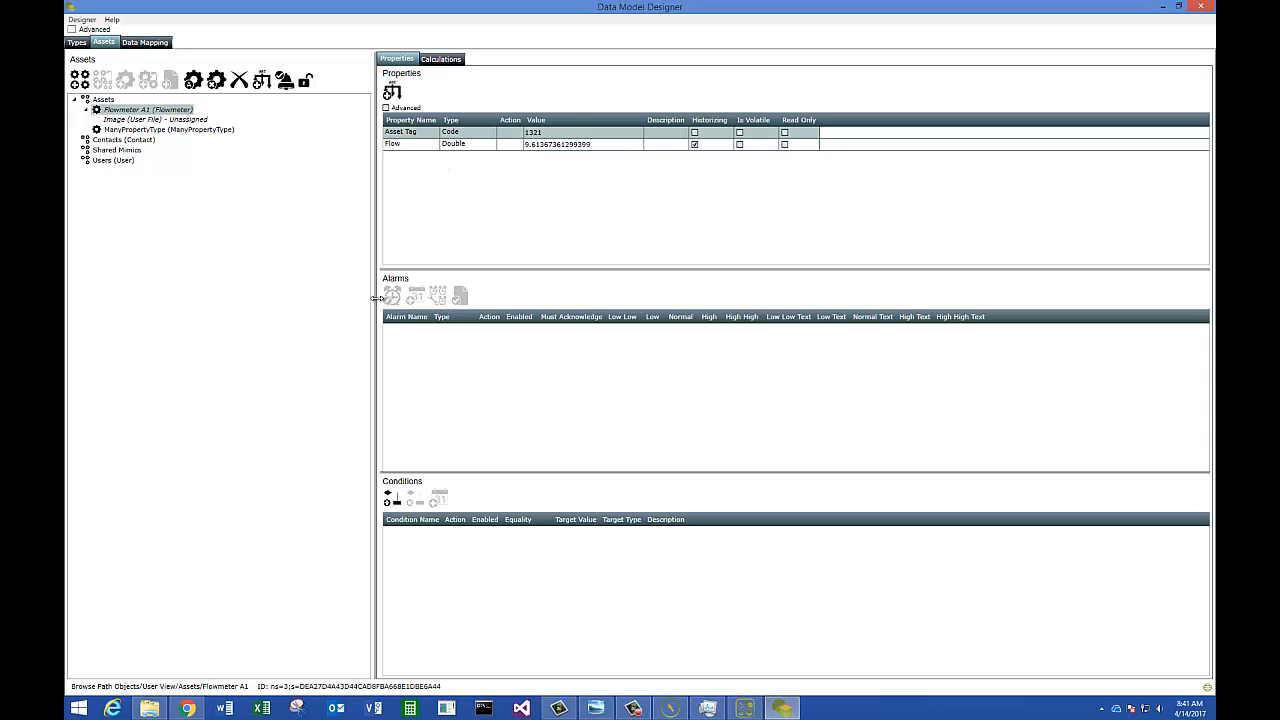
Show the data mapping setup, then copy the Data Connector Server address net.tcp://statusdevicecloud2.com:17120 from the browser's deployment overview page
{"action": "left_click", "coordinate": [145, 42]}
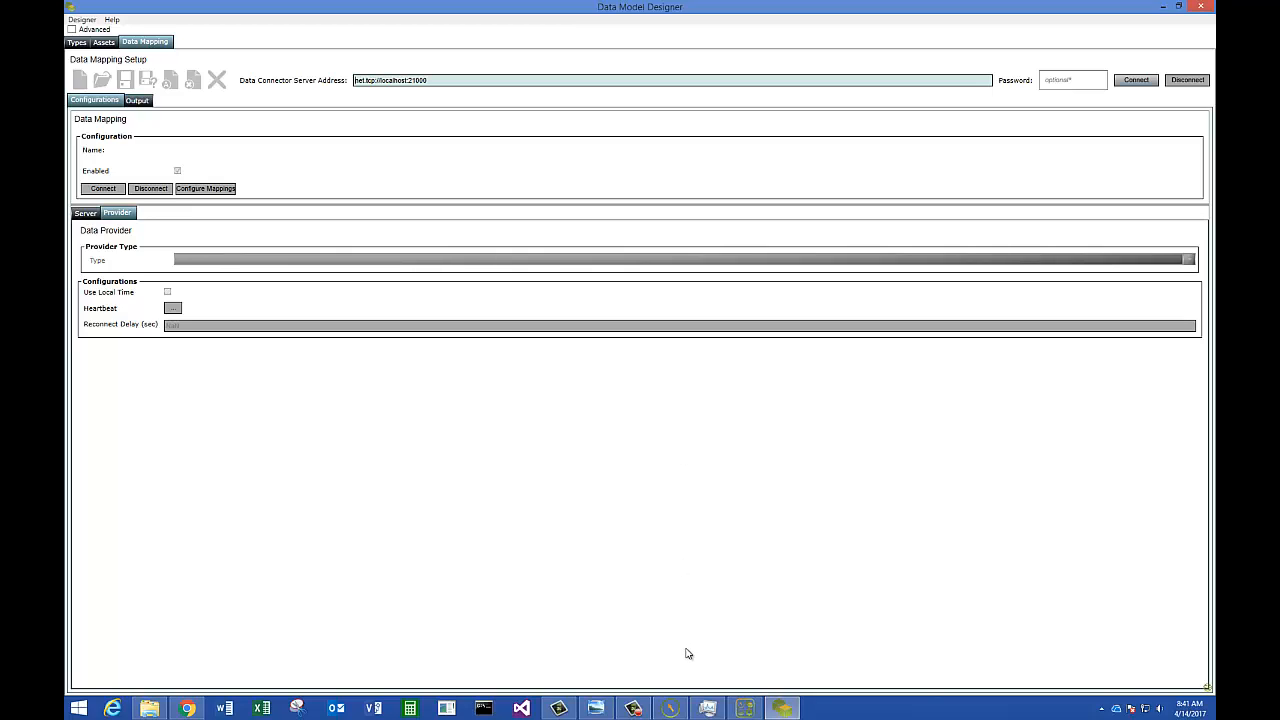
{"action": "mouse_move", "coordinate": [781, 710]}
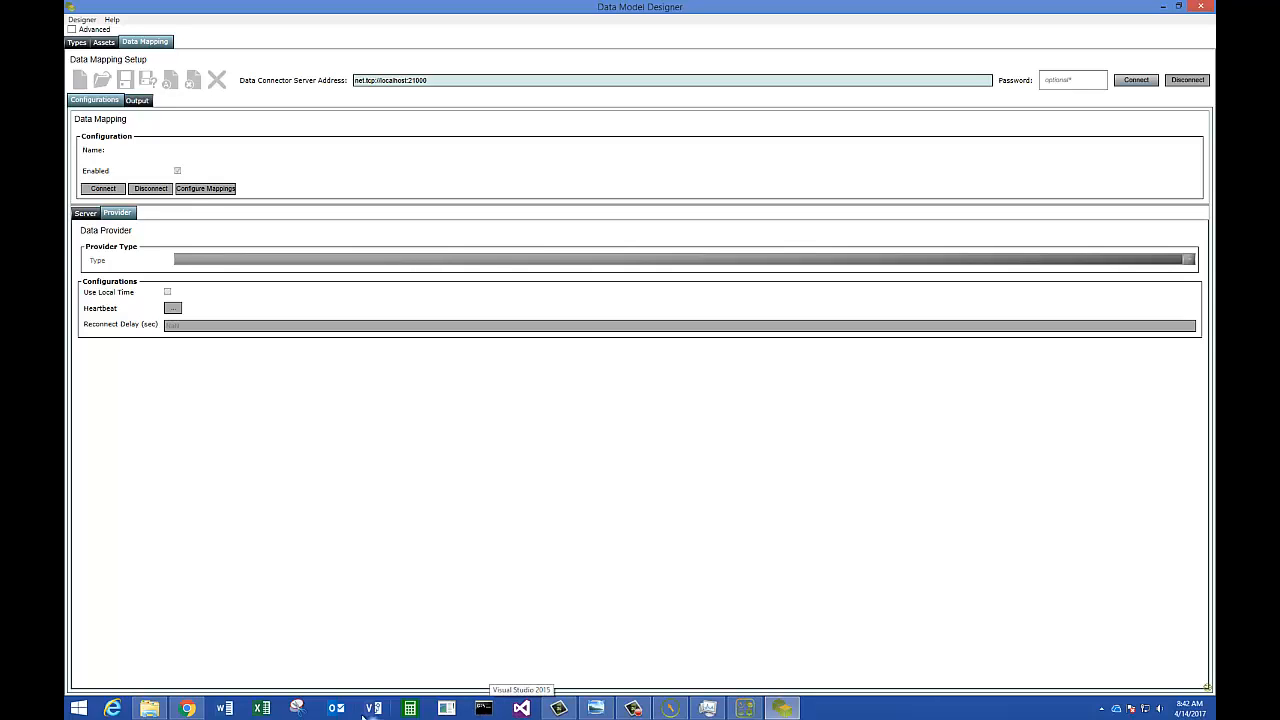
{"action": "left_click", "coordinate": [187, 708]}
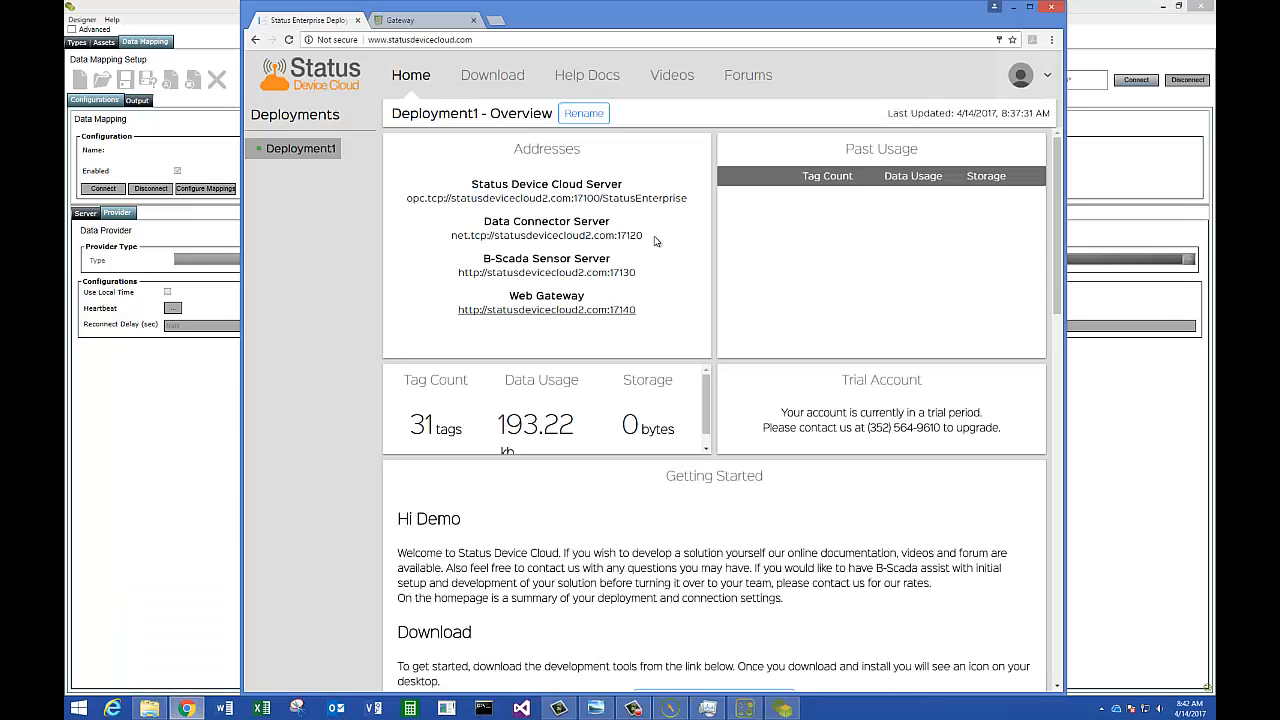
{"action": "mouse_move", "coordinate": [643, 235]}
{"action": "left_mouse_down"}
{"action": "mouse_move", "coordinate": [451, 236]}
{"action": "mouse_move", "coordinate": [668, 240]}
{"action": "left_mouse_up"}
{"action": "key", "text": "ctrl+c"}
{"action": "right_click", "coordinate": [451, 236]}
{"action": "left_click", "coordinate": [458, 245]}
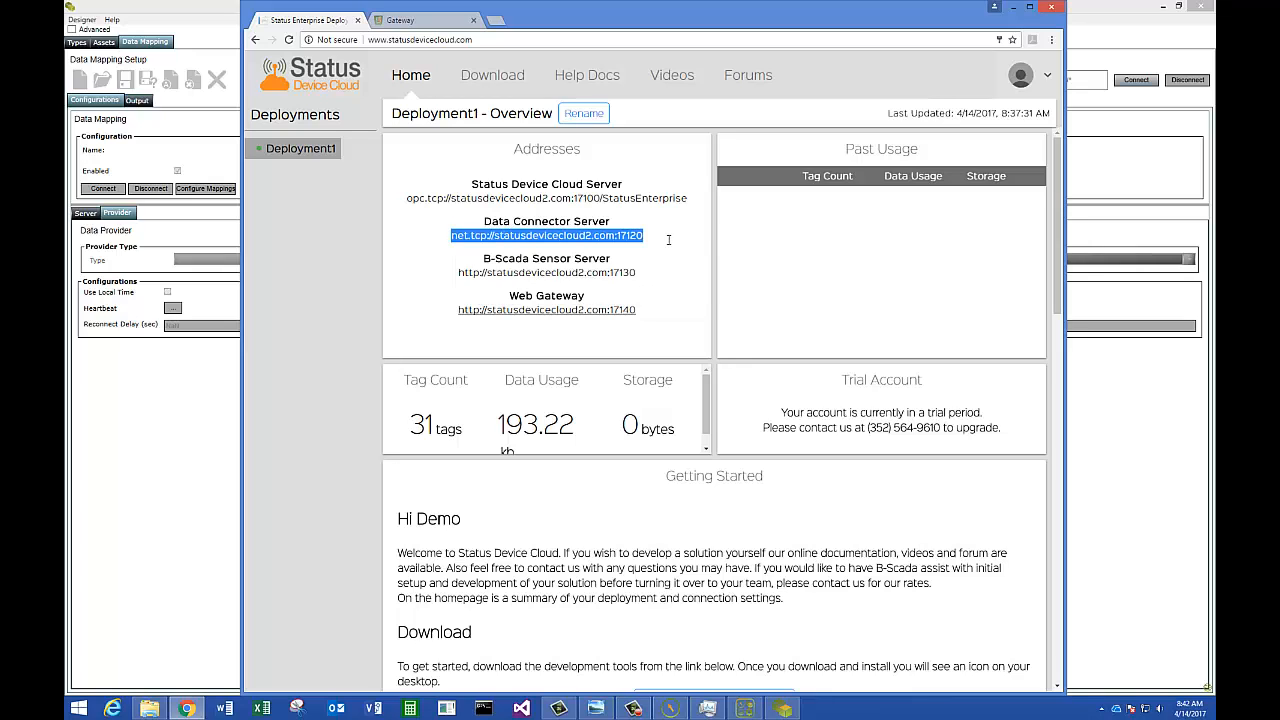
{"action": "right_click", "coordinate": [619, 237]}
{"action": "left_click", "coordinate": [650, 245]}
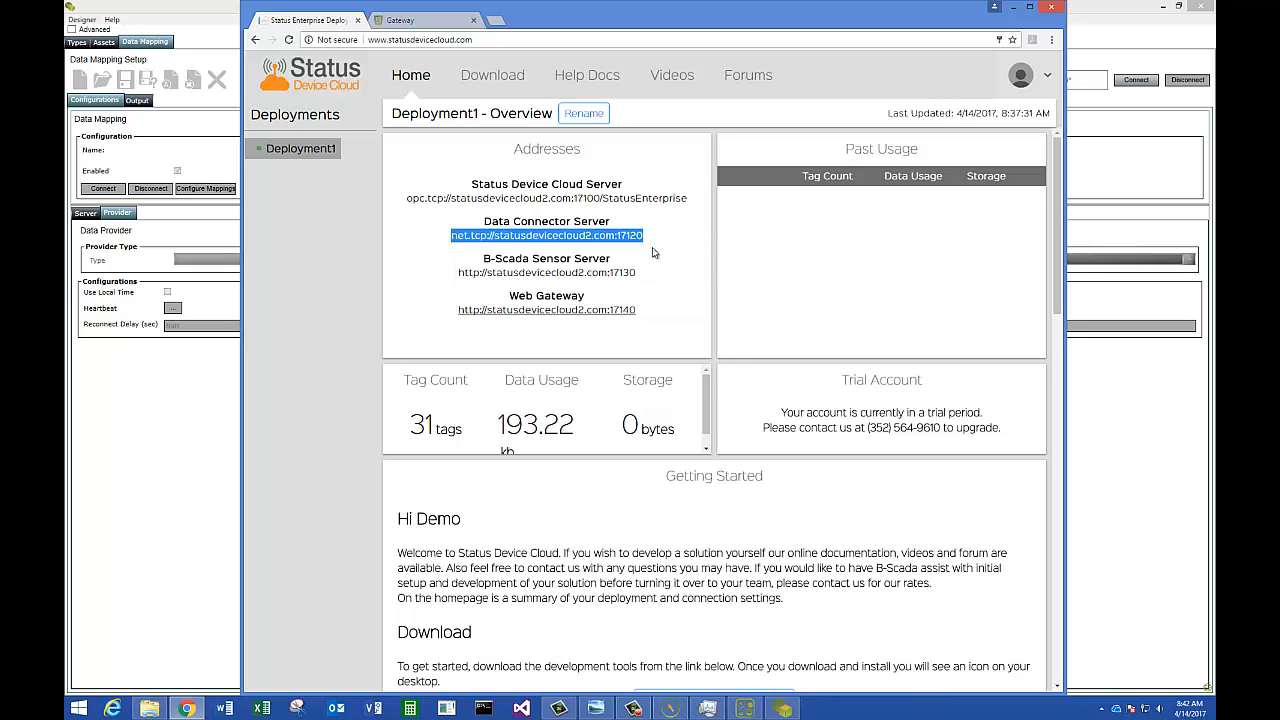
Back in Data Model Designer, replace the Data Connector Server Address with the copied net.tcp://statusdevicecloud2.com:17120 and connect to it
{"action": "left_click", "coordinate": [1013, 7]}
{"action": "left_click", "coordinate": [448, 82]}
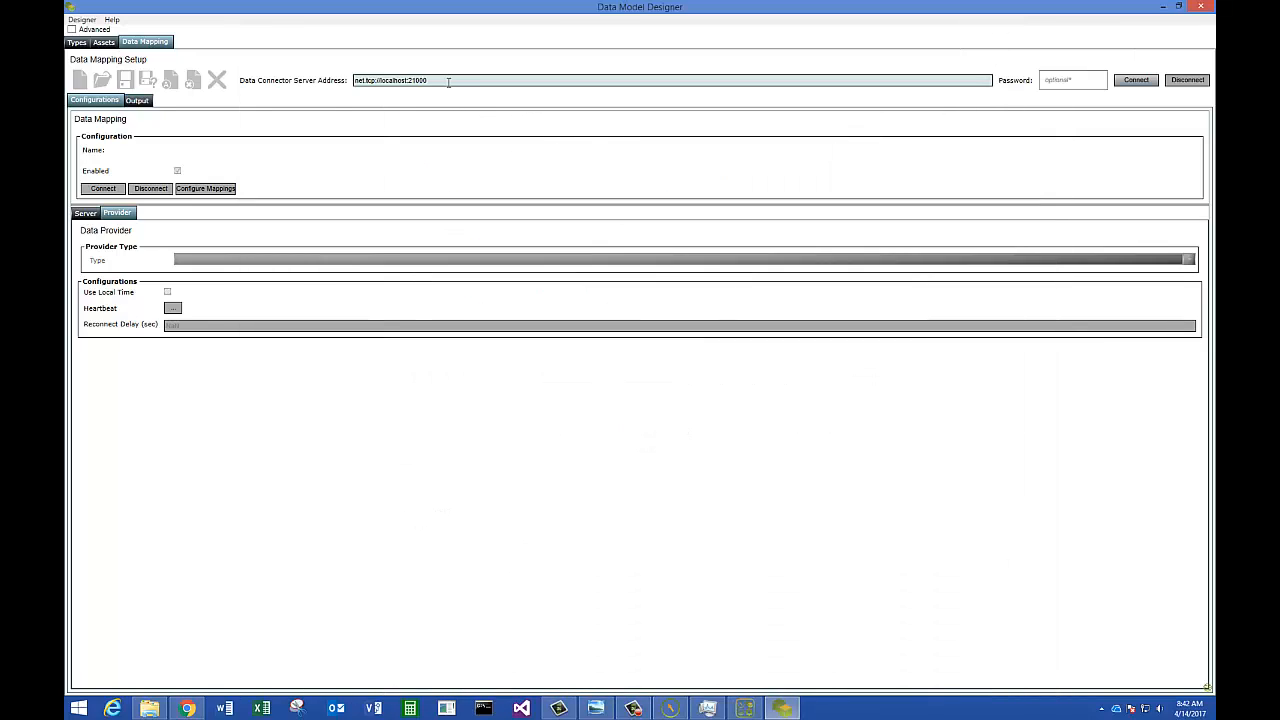
{"action": "key", "text": "ctrl+a"}
{"action": "key", "text": "ctrl+v"}
{"action": "left_click", "coordinate": [1136, 80]}
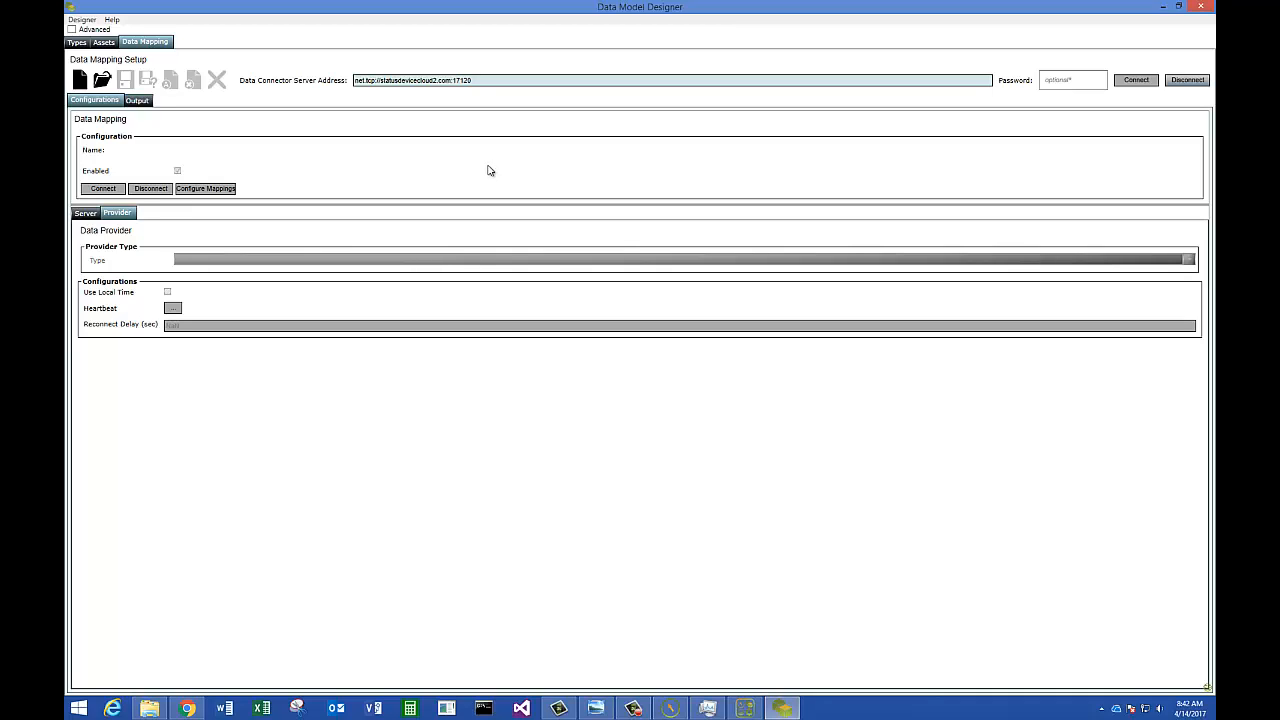
Create a new data mapping configuration named Sample with Data Simulator as its provider type
{"action": "left_click", "coordinate": [80, 80]}
{"action": "type", "text": "Sample"}
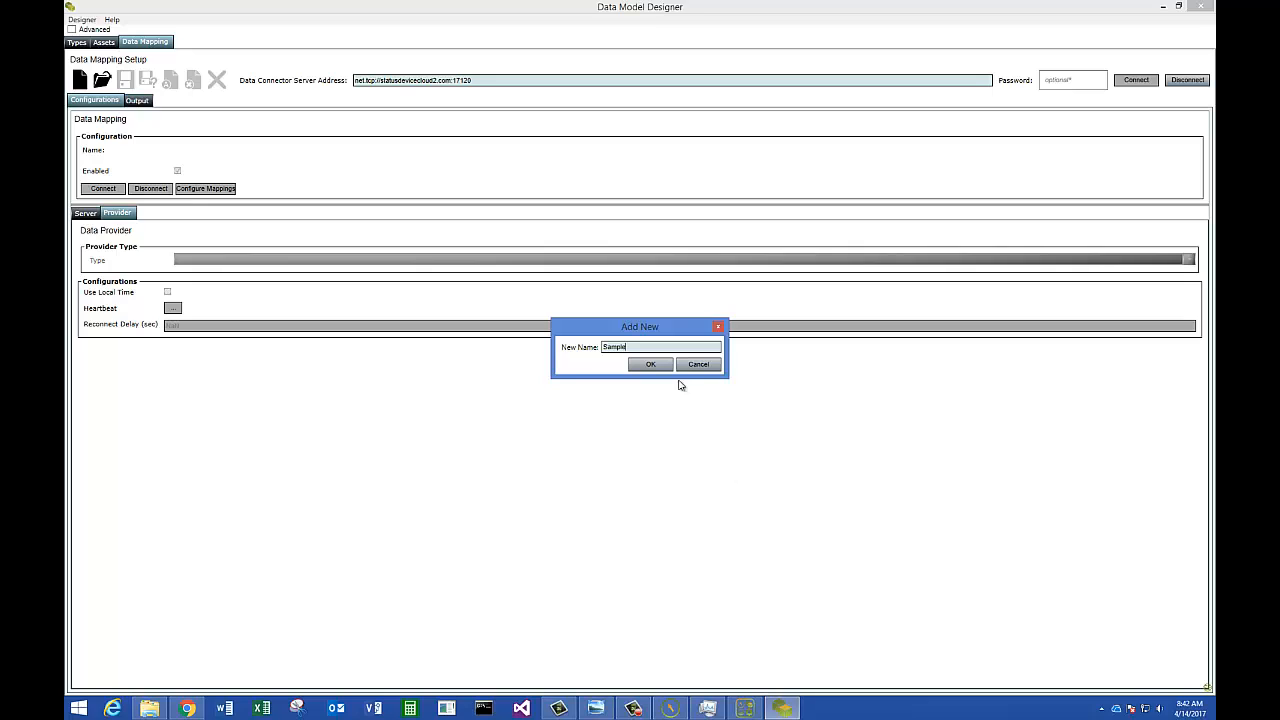
{"action": "left_click", "coordinate": [651, 365]}
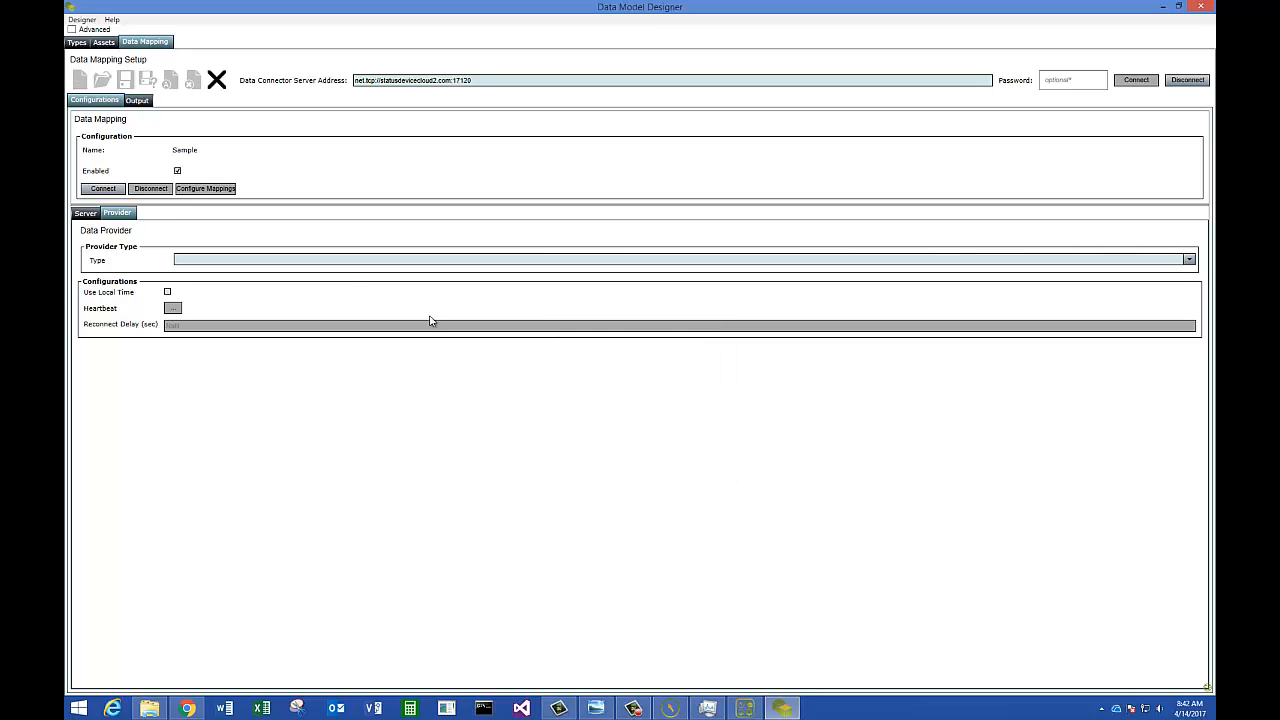
{"action": "left_click", "coordinate": [357, 262]}
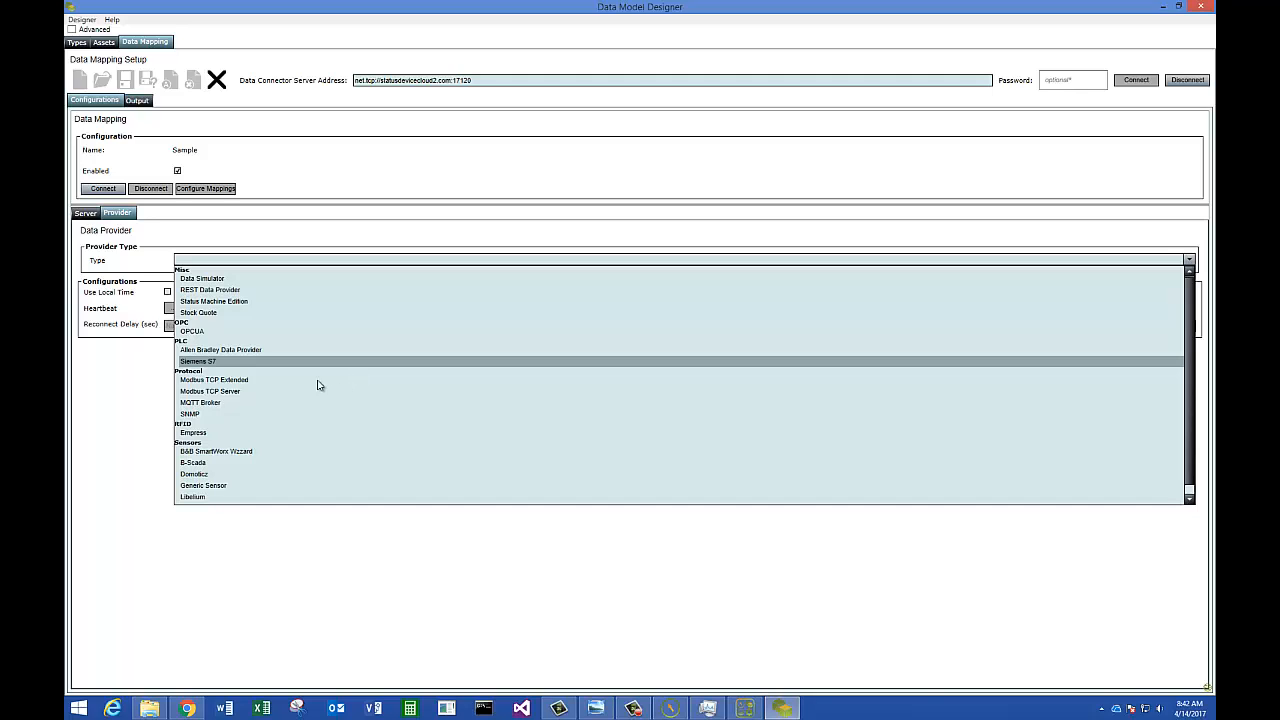
{"action": "left_click", "coordinate": [216, 280]}
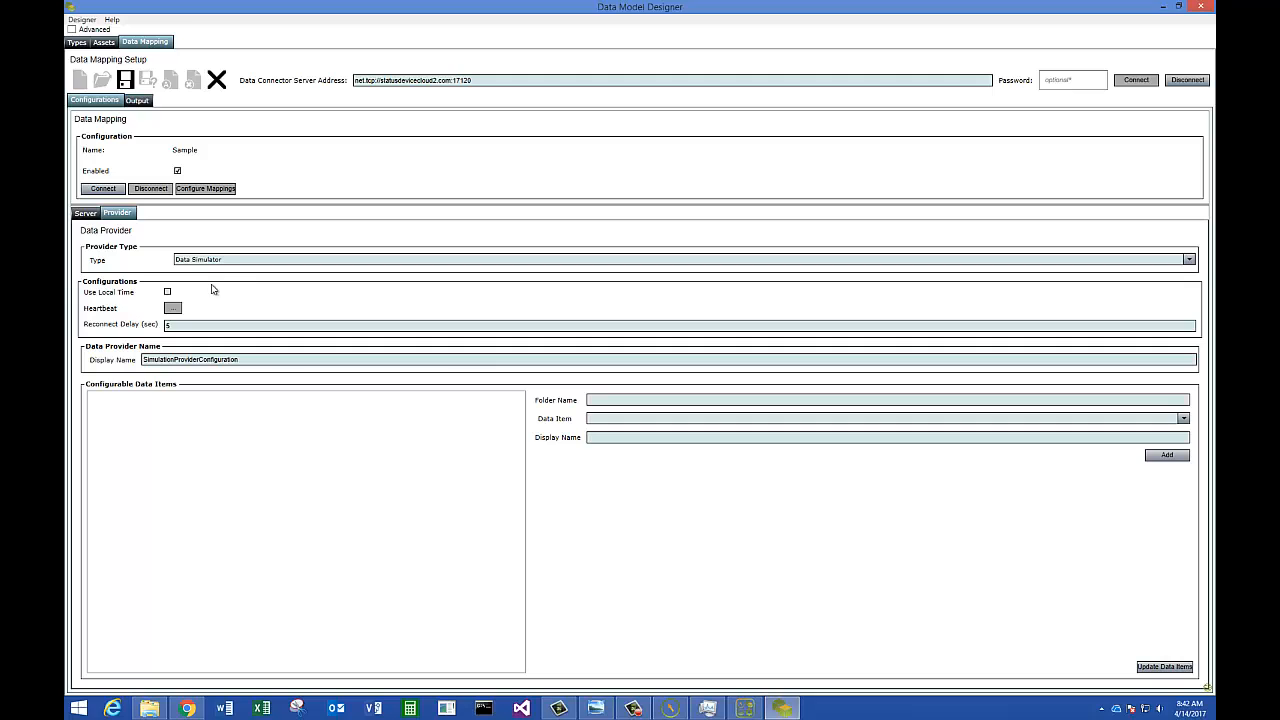
Set the Sample configuration's server Endpoint Url to opc.tcp://statusdevicecloud2.com:17100/StatusEnterprise, copied from the browser's overview page
{"action": "left_click", "coordinate": [85, 214]}
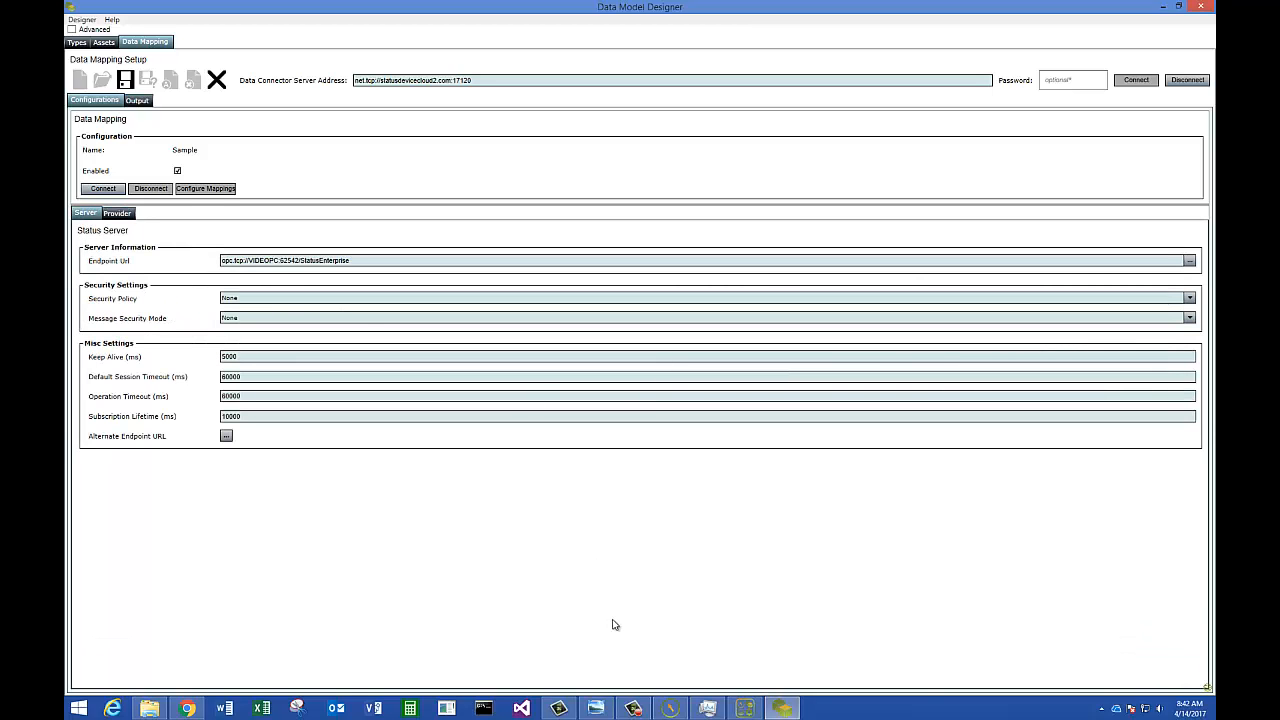
{"action": "left_click", "coordinate": [187, 708]}
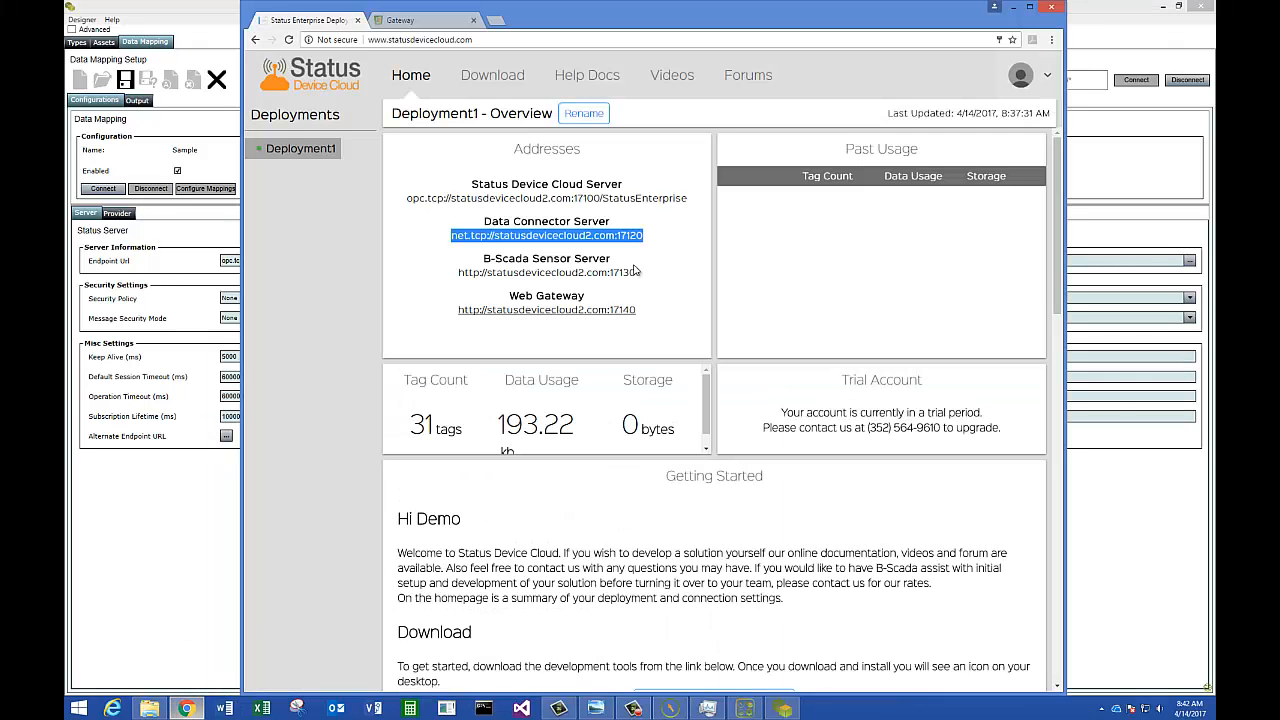
{"action": "left_click", "coordinate": [645, 216]}
{"action": "left_click_drag", "start_coordinate": [691, 197], "coordinate": [398, 199]}
{"action": "right_click", "coordinate": [435, 204]}
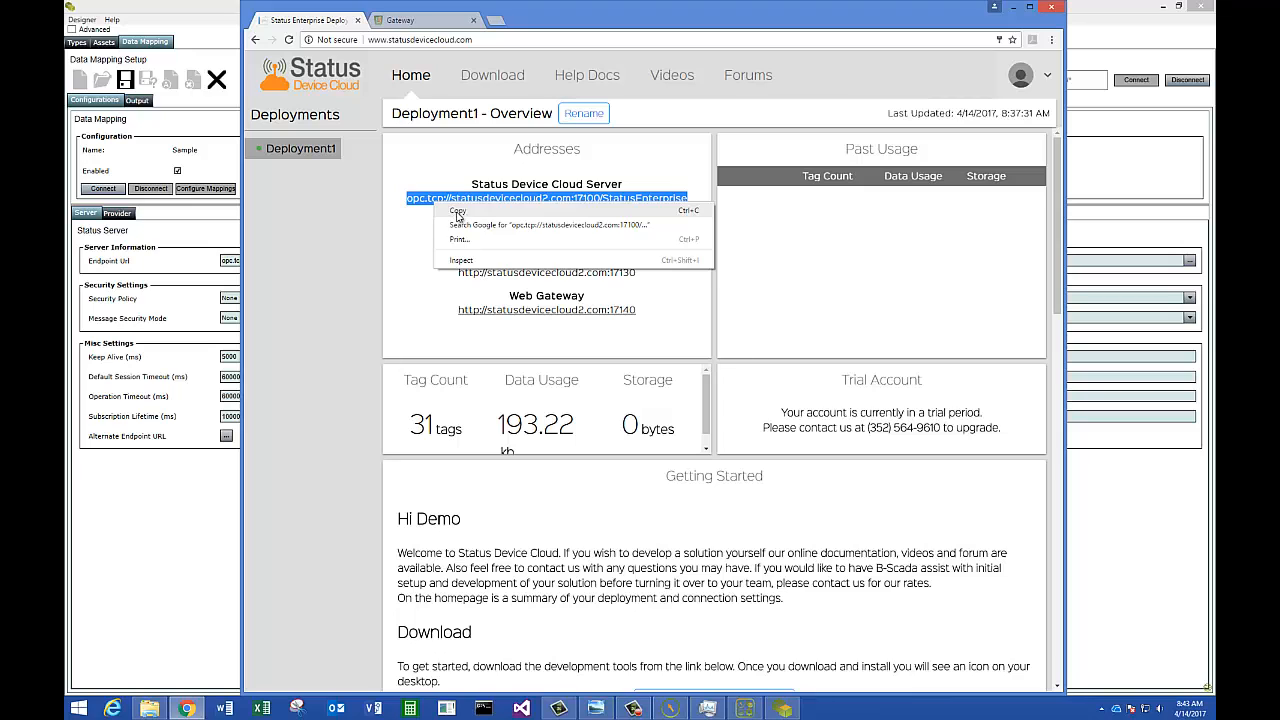
{"action": "left_click", "coordinate": [462, 216]}
{"action": "left_click", "coordinate": [168, 235]}
{"action": "left_click_drag", "start_coordinate": [366, 260], "coordinate": [190, 266]}
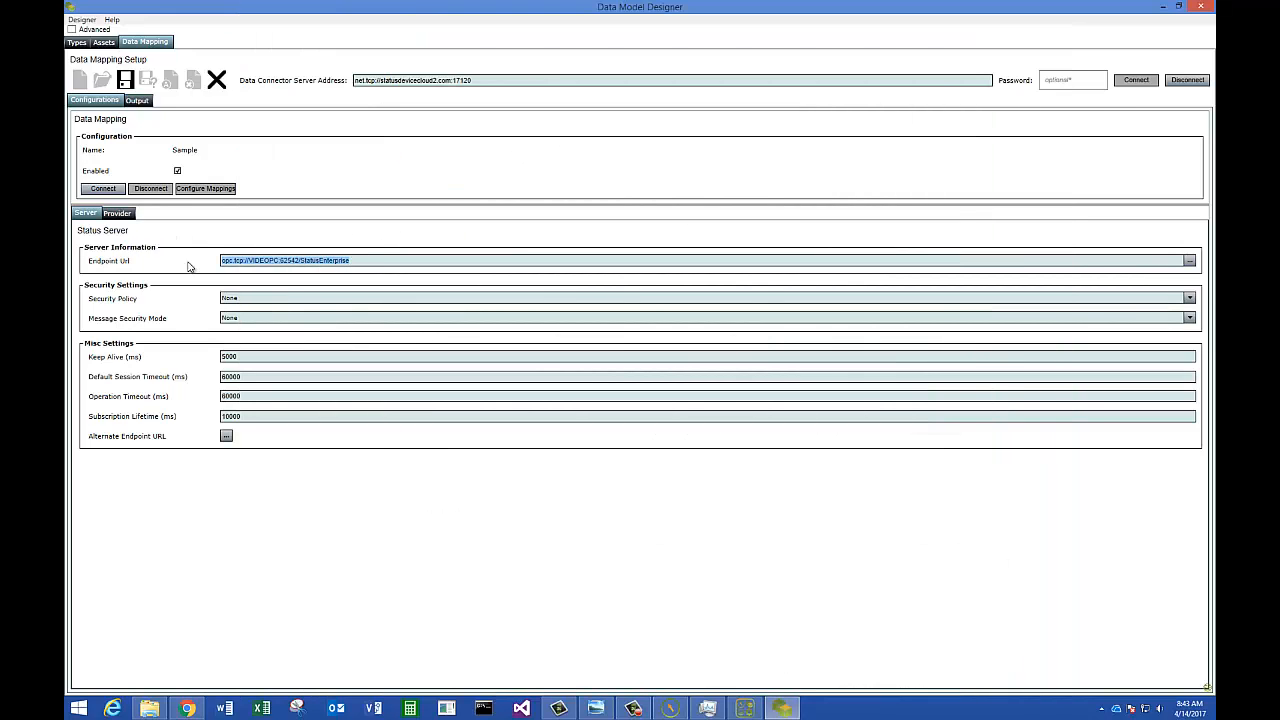
{"action": "key", "text": "ctrl+v"}
Connect the Sample configuration with its Data Simulator provider and open its mapping configuration
{"action": "left_click", "coordinate": [124, 214]}
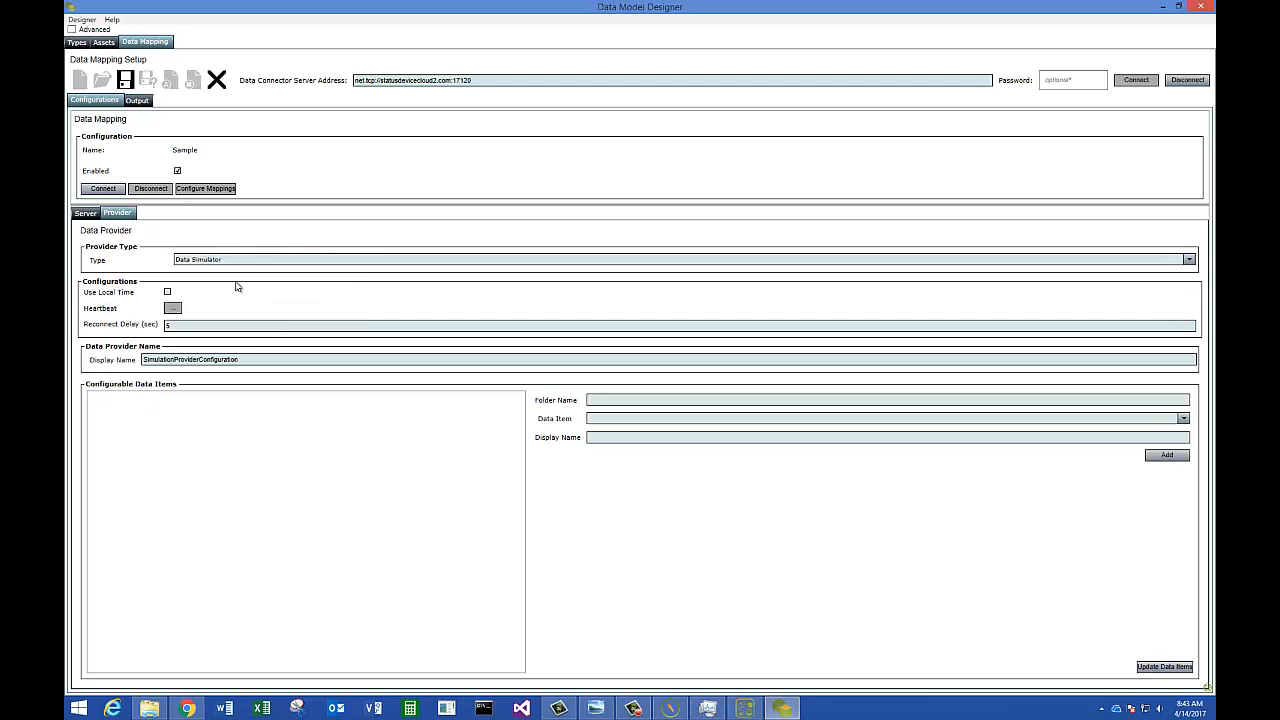
{"action": "left_click", "coordinate": [100, 191]}
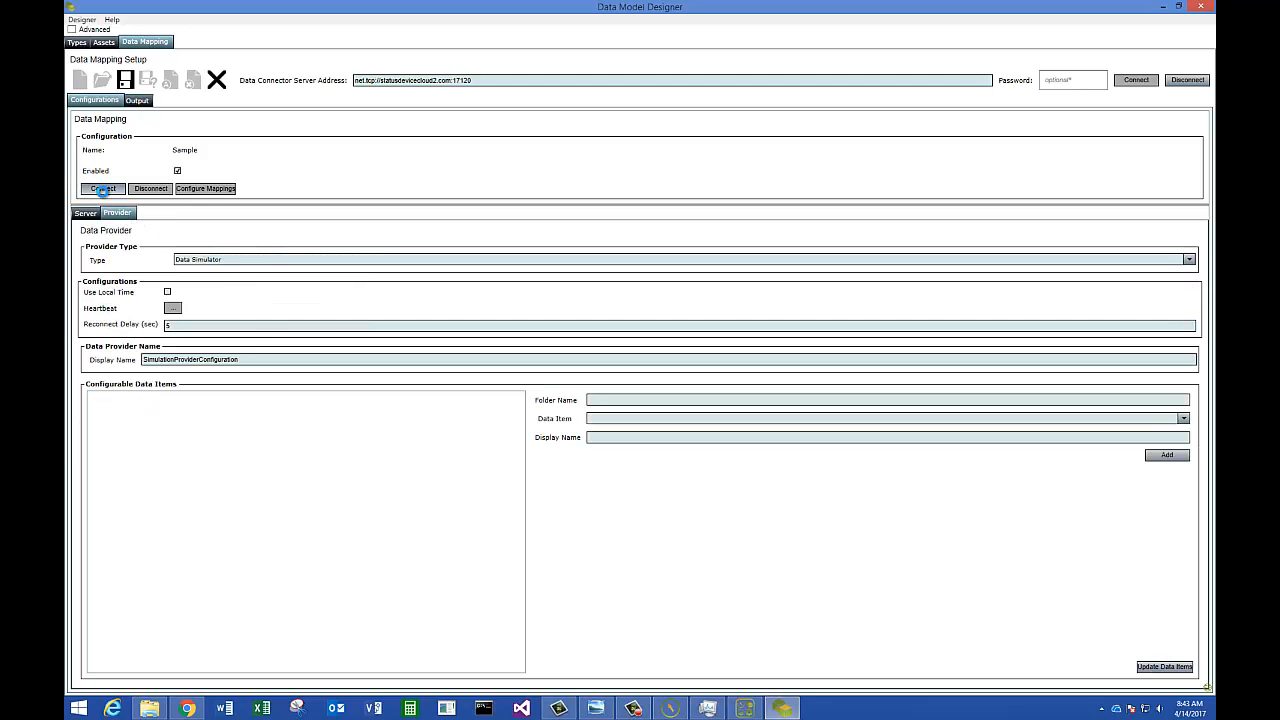
{"action": "left_click", "coordinate": [224, 191]}
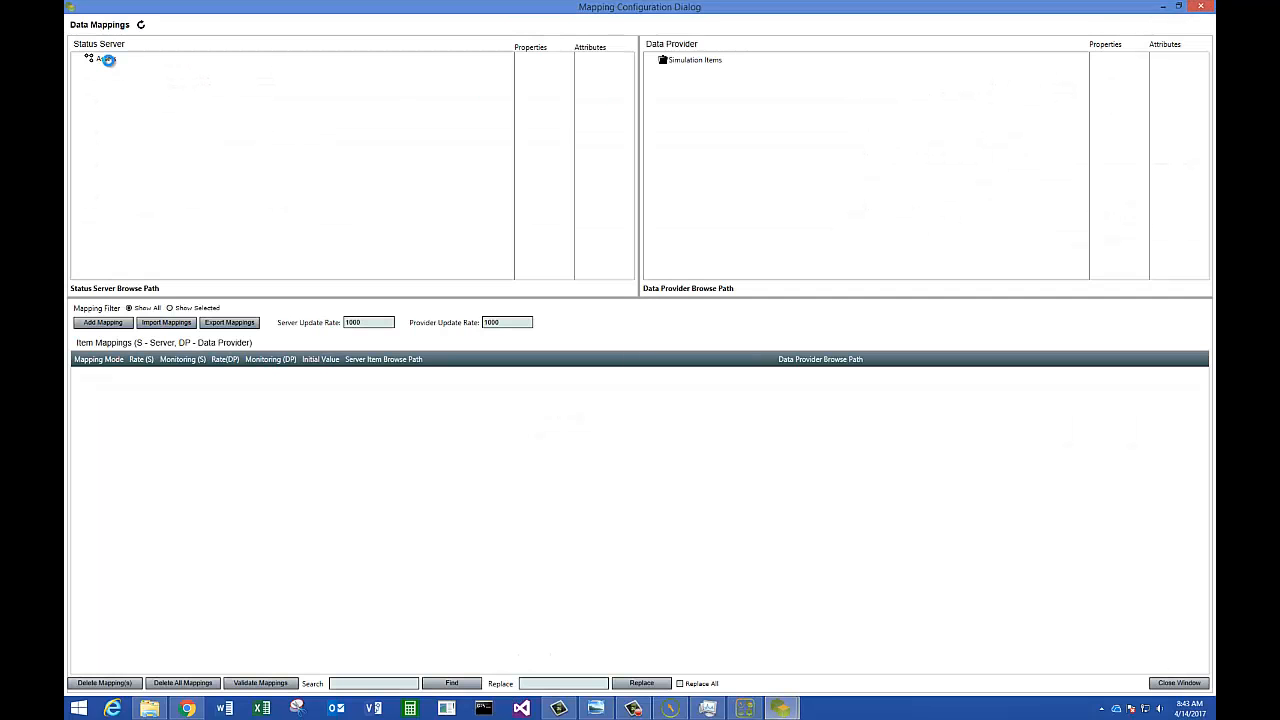
Map the Flow value of Flowmeter A1 to the Random 60 item in Analog Items, Random Double, and close the mapping configuration
{"action": "double_click", "coordinate": [106, 58]}
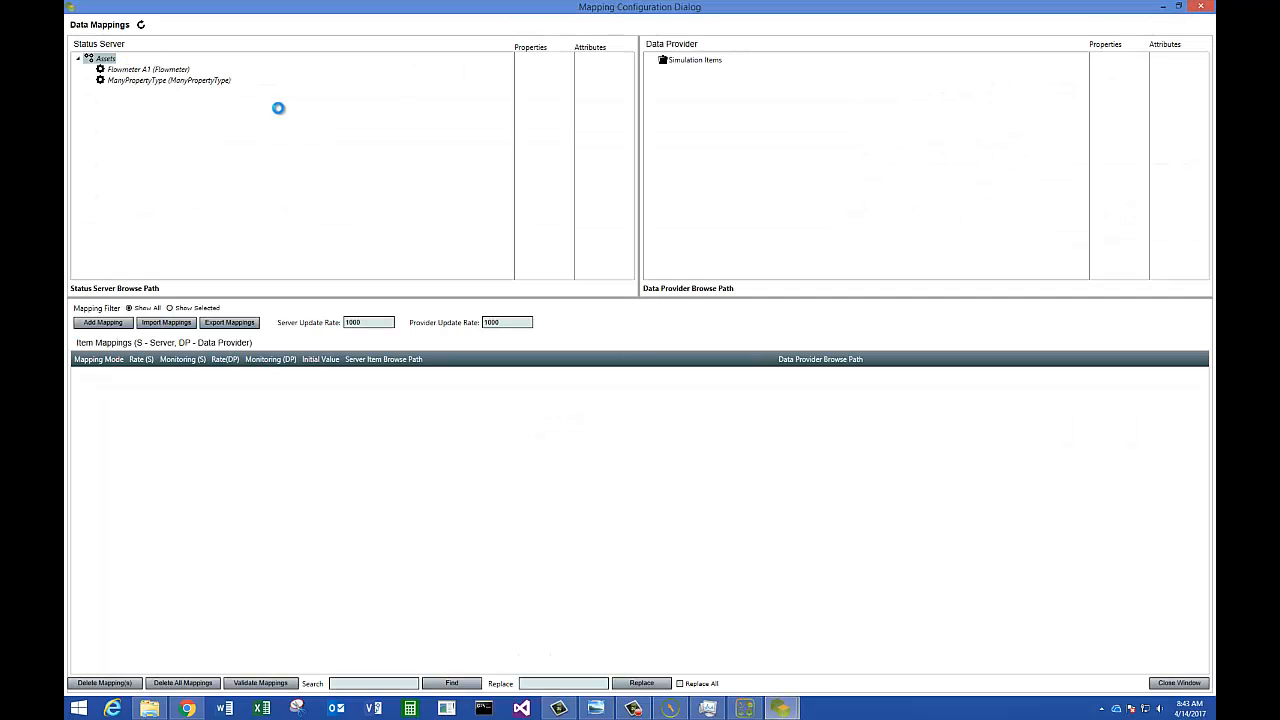
{"action": "left_click", "coordinate": [531, 67]}
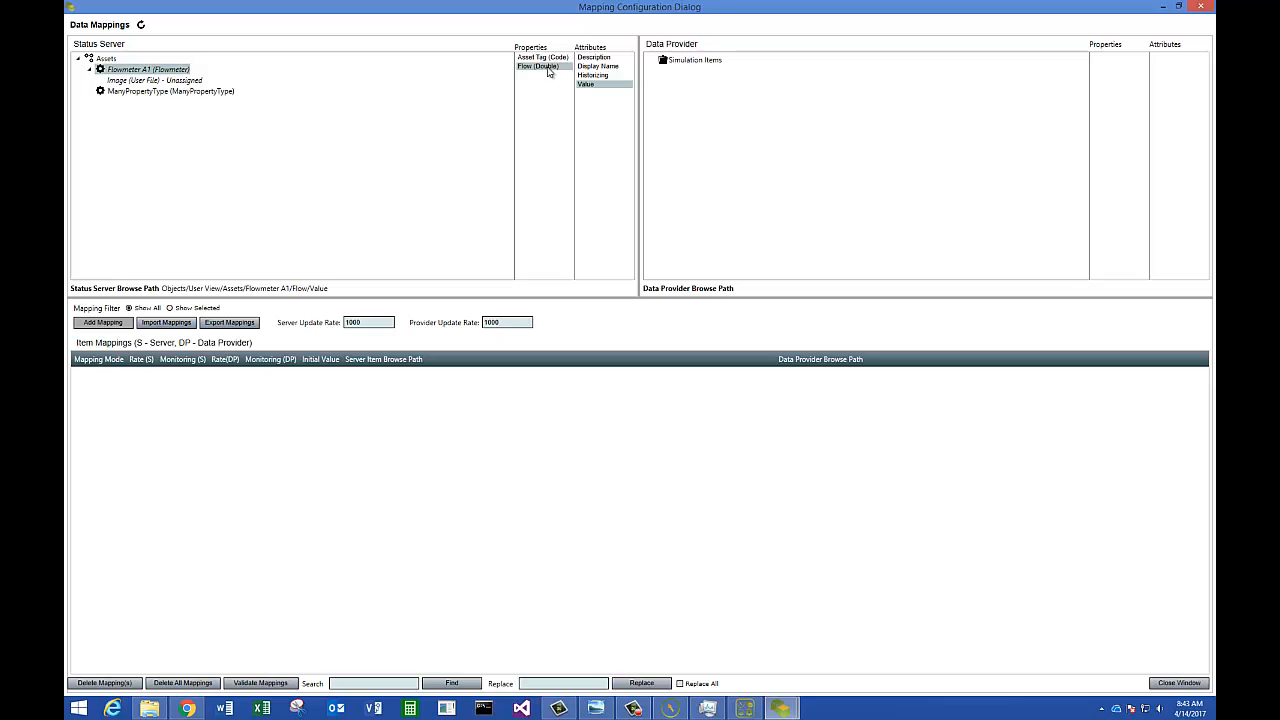
{"action": "left_click", "coordinate": [696, 61]}
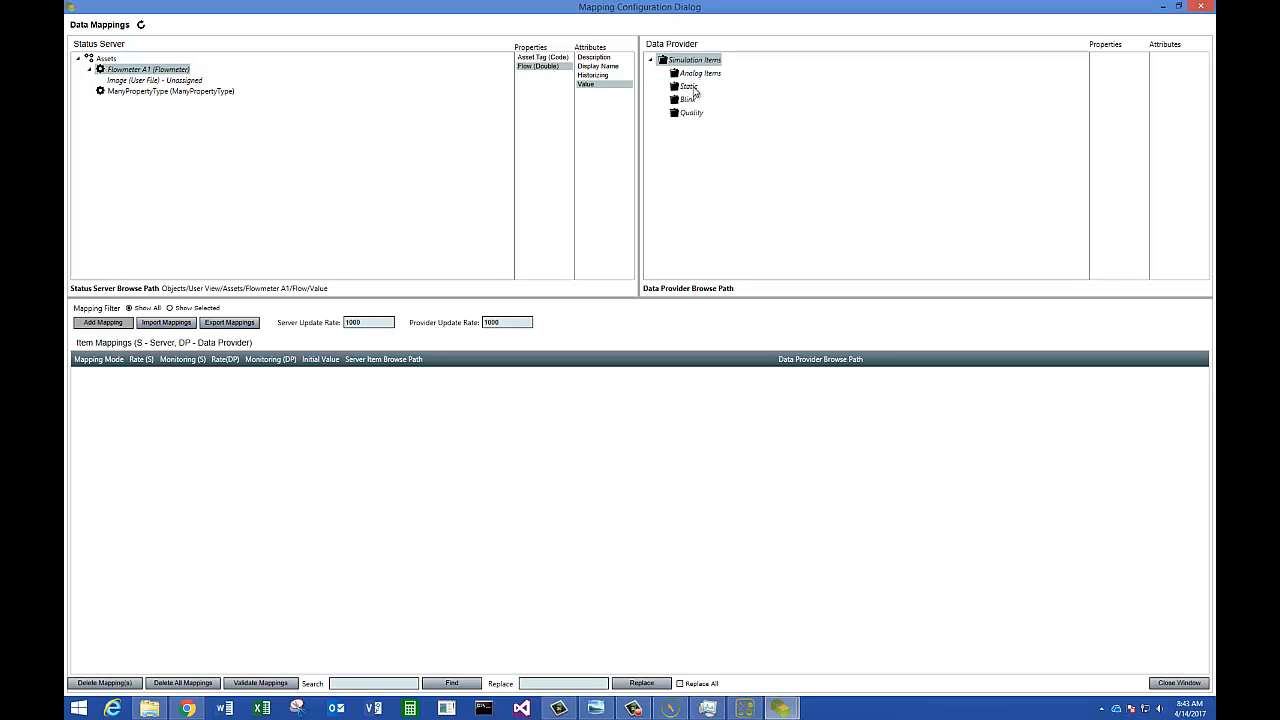
{"action": "left_click", "coordinate": [700, 73]}
{"action": "left_click", "coordinate": [714, 99]}
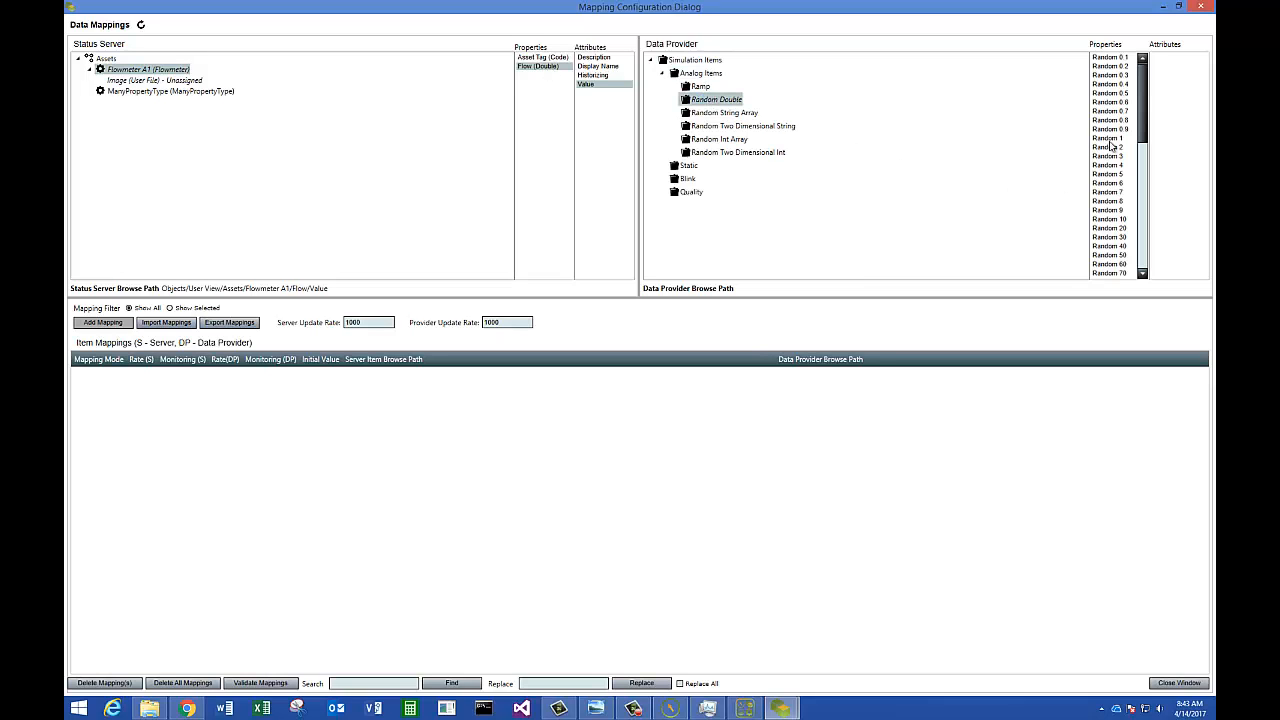
{"action": "scroll", "coordinate": [1112, 215], "scroll_direction": "down", "scroll_amount": 2}
{"action": "left_click", "coordinate": [1112, 211]}
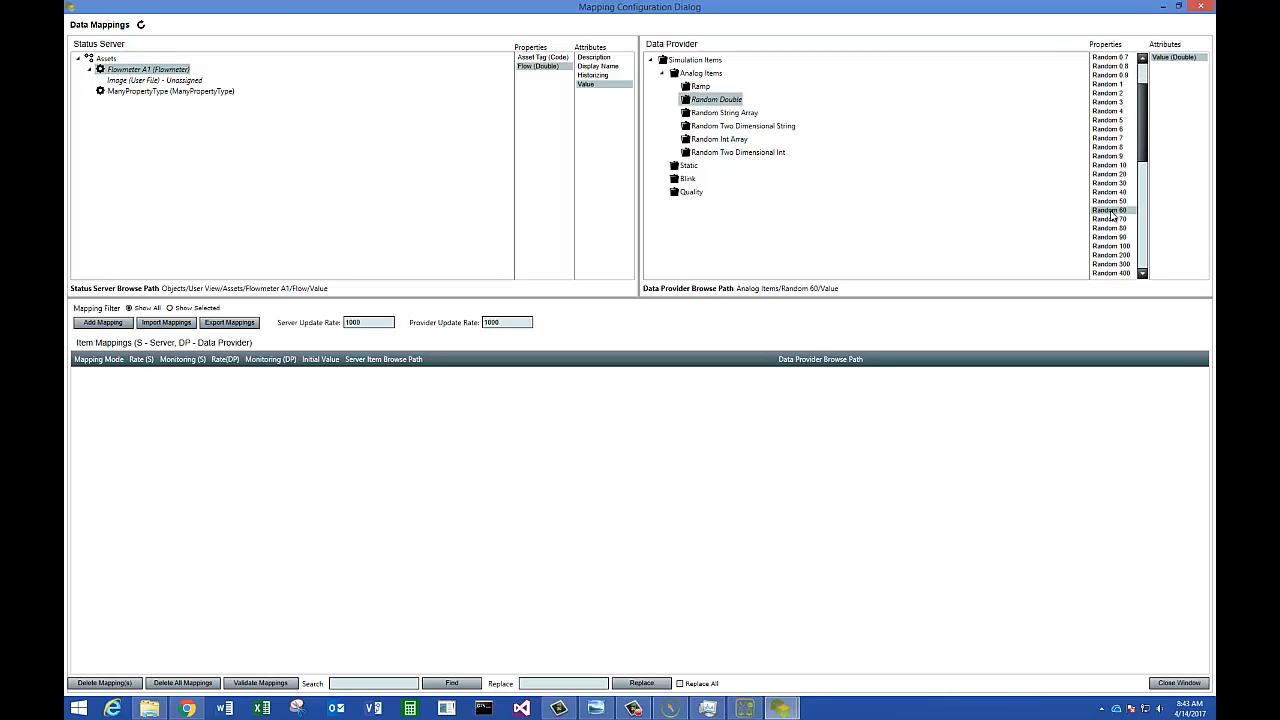
{"action": "right_click", "coordinate": [1112, 214]}
{"action": "left_click", "coordinate": [1145, 219]}
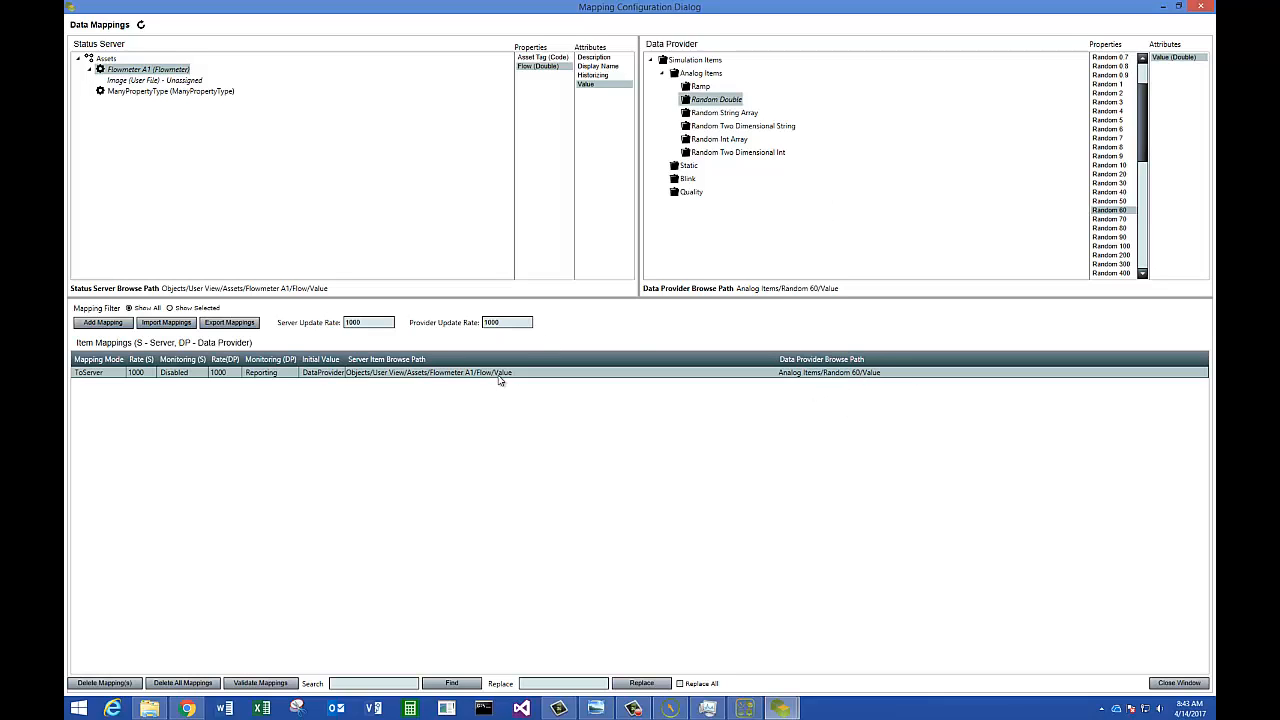
{"action": "left_click", "coordinate": [1165, 689]}
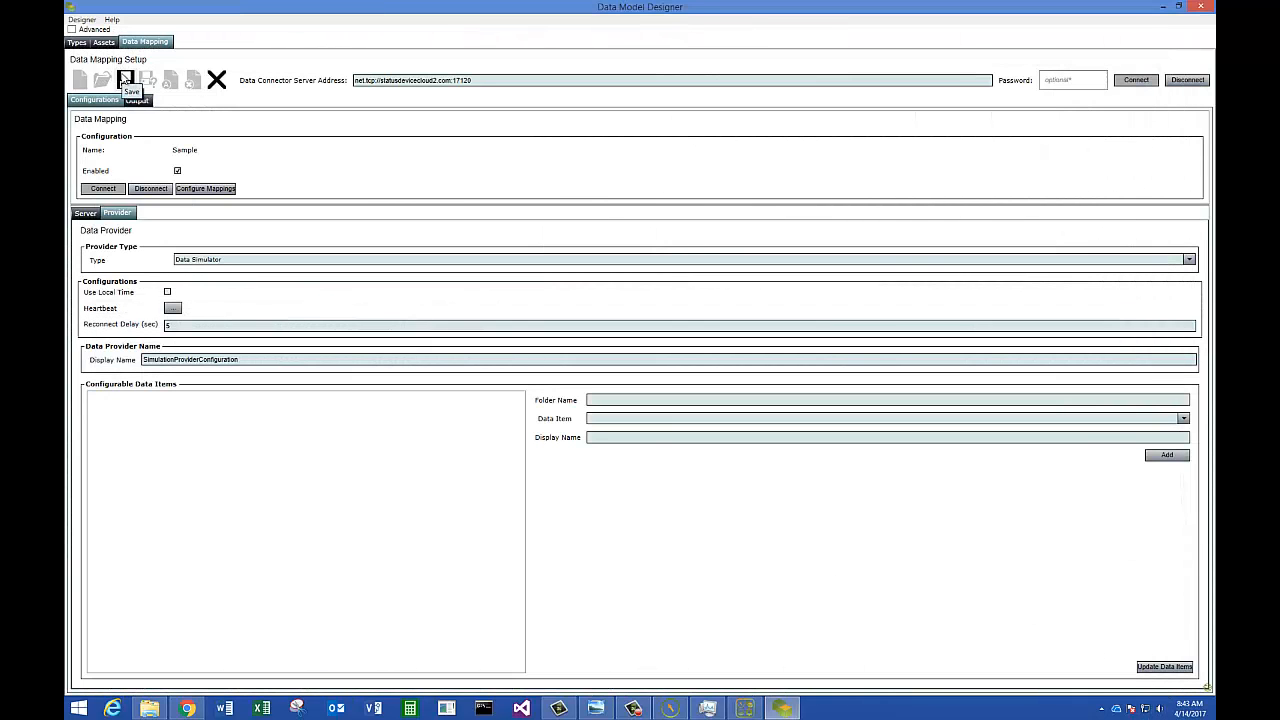
Minimize Data Model Designer and copy the Status Device Cloud Server address opc.tcp://statusdevicecloud2.com:17100/StatusEnterprise from the browser
{"action": "left_click", "coordinate": [1160, 8]}
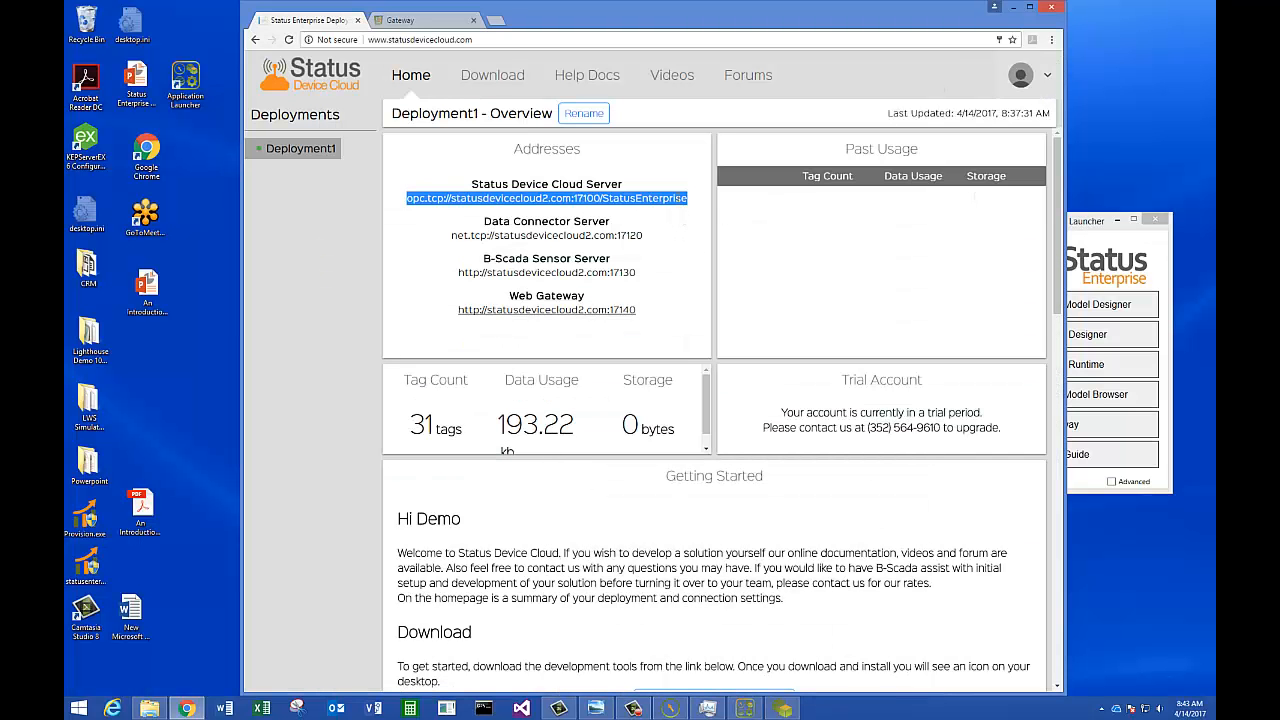
{"action": "right_click", "coordinate": [680, 200]}
{"action": "left_click", "coordinate": [705, 207]}
Launch Data Model Browser from the Application Launcher and connect it to the Status Device Cloud server
{"action": "left_click", "coordinate": [1097, 262]}
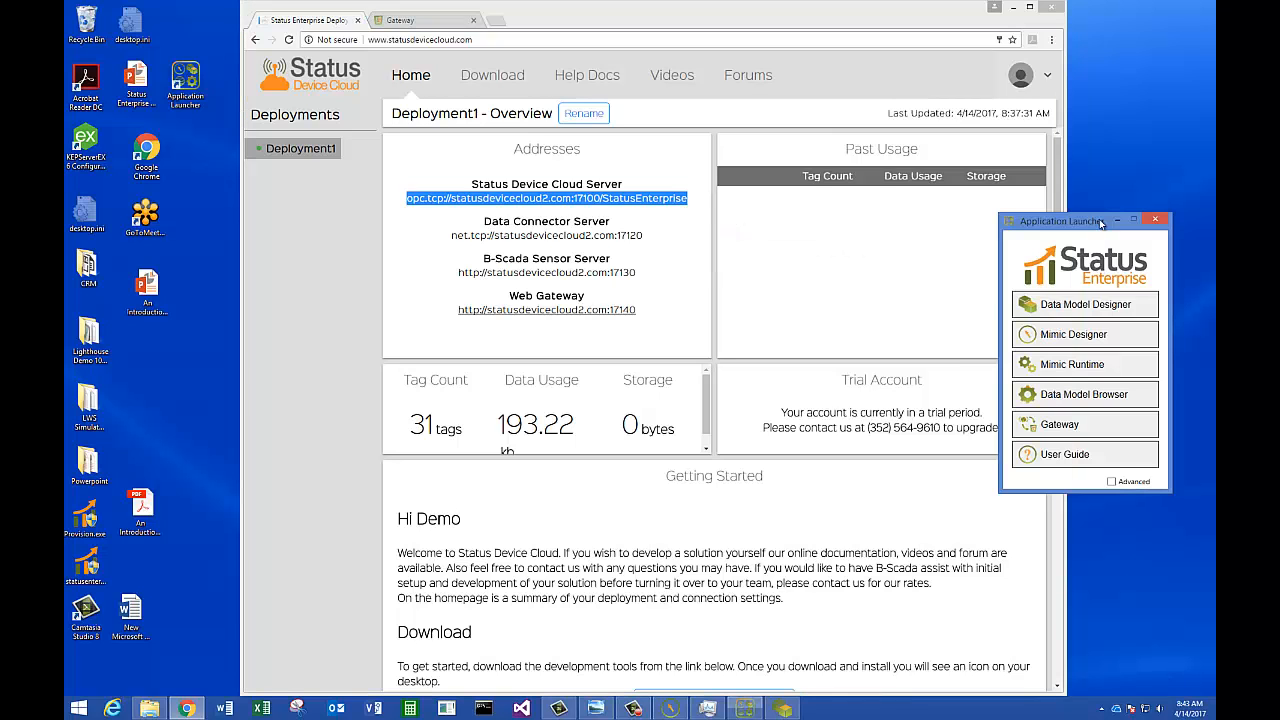
{"action": "left_click", "coordinate": [1073, 395]}
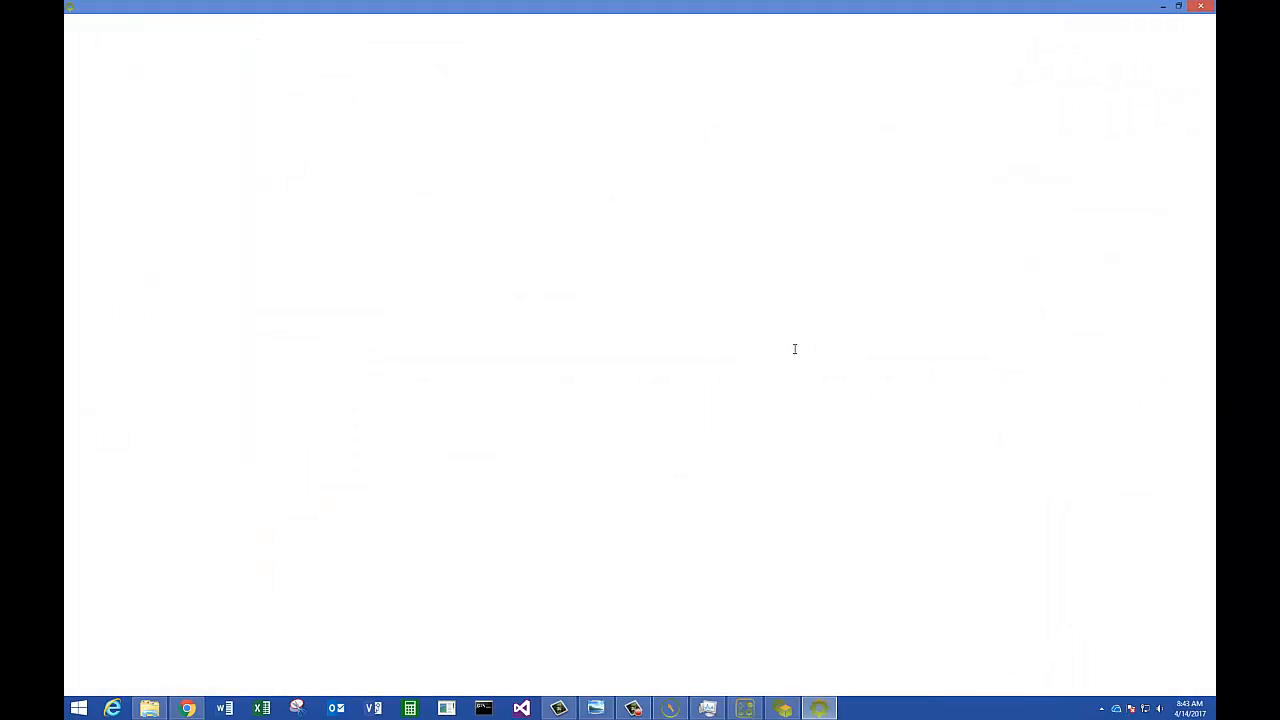
{"action": "left_click", "coordinate": [764, 397]}
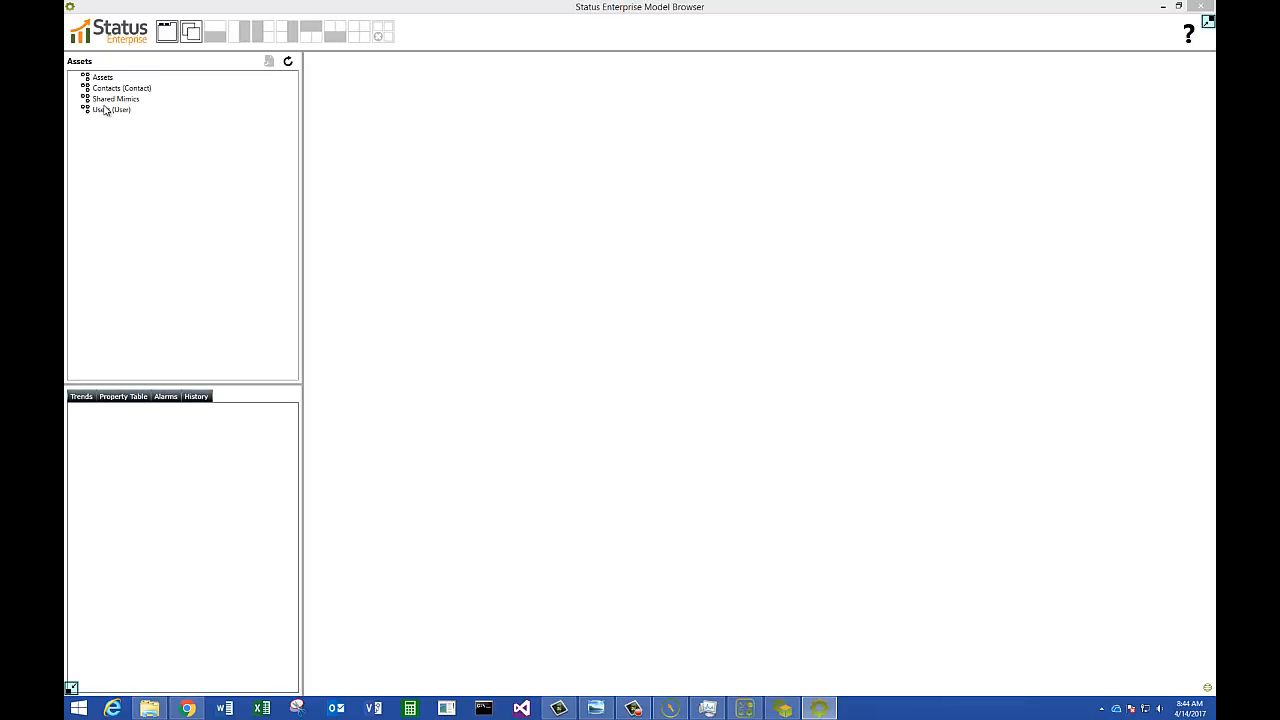
Display the property table of the Flowmeter A1 asset
{"action": "double_click", "coordinate": [102, 77]}
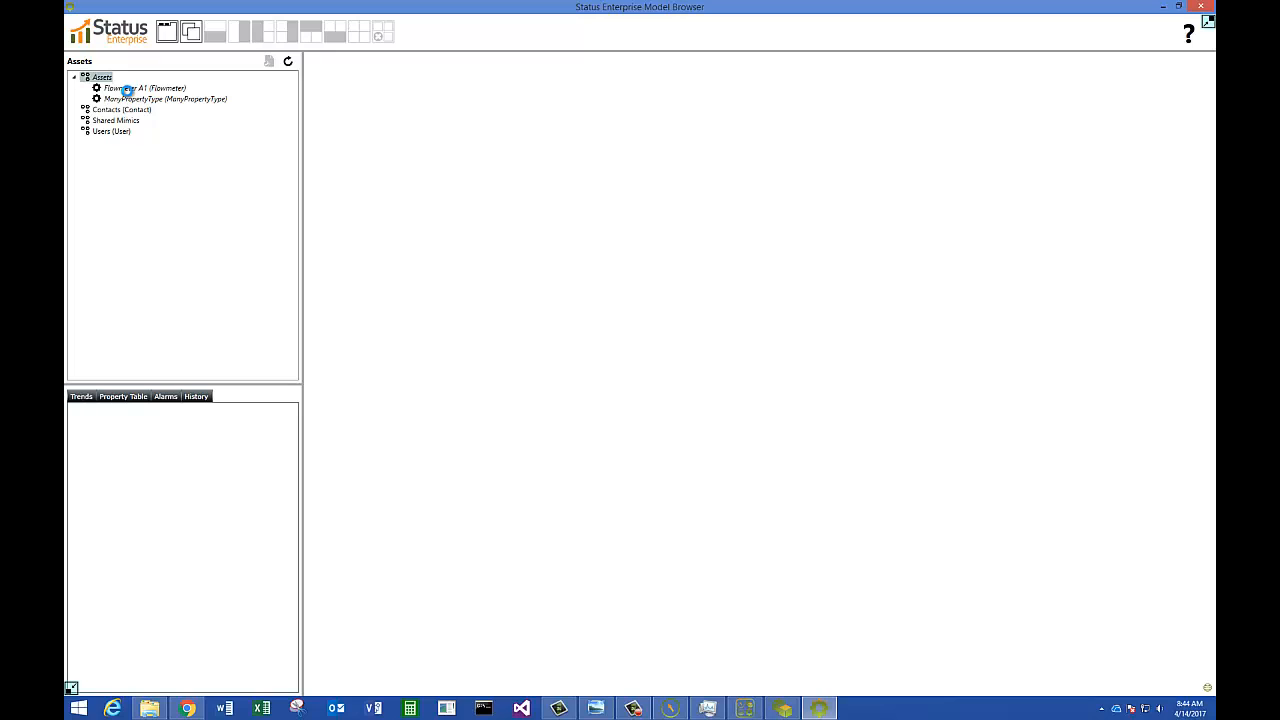
{"action": "key", "text": "Down"}
{"action": "left_click", "coordinate": [124, 398]}
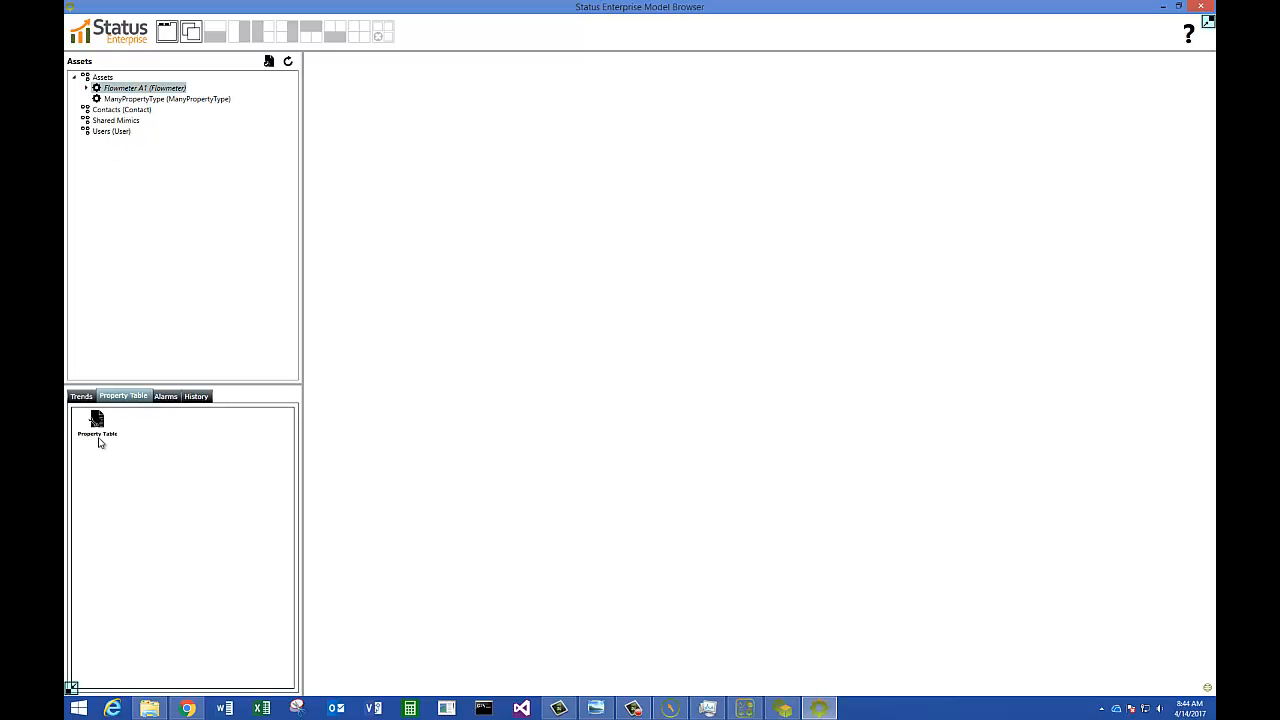
{"action": "left_click", "coordinate": [95, 420]}
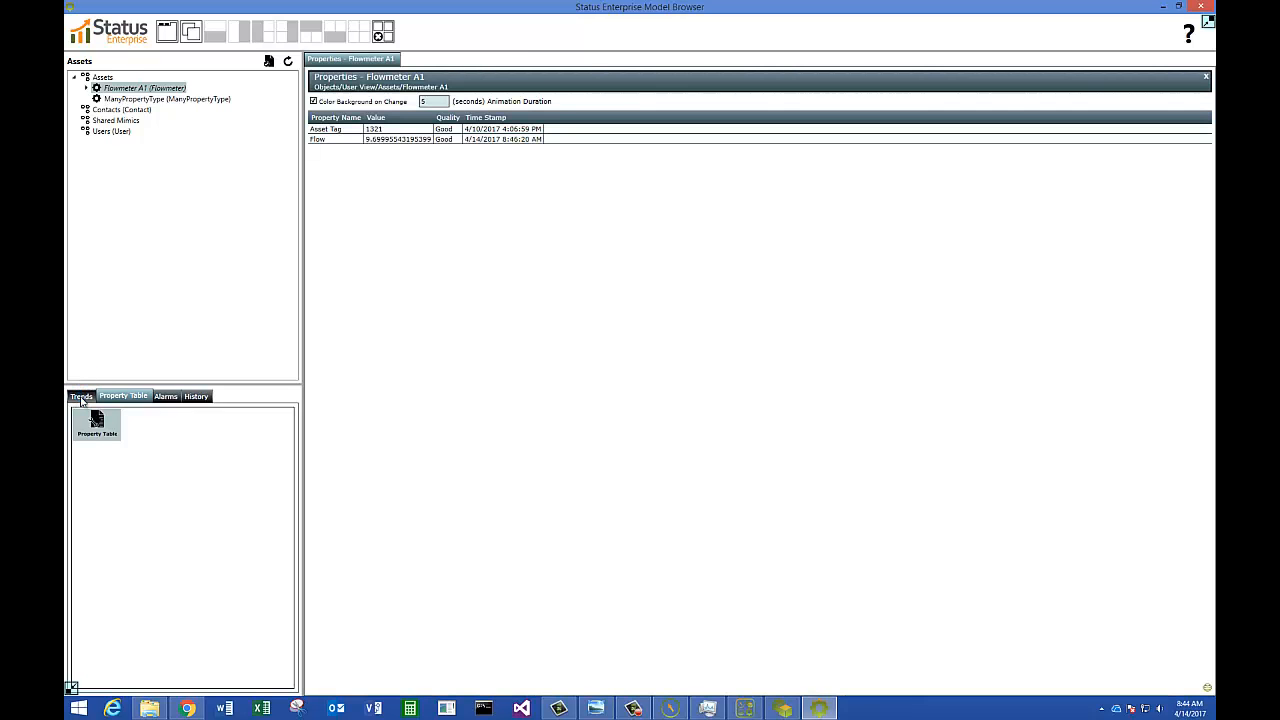
Open a trend of Flowmeter A1's Flow property, enlarge it to show the chart, and close the Model Browser
{"action": "left_click", "coordinate": [82, 397]}
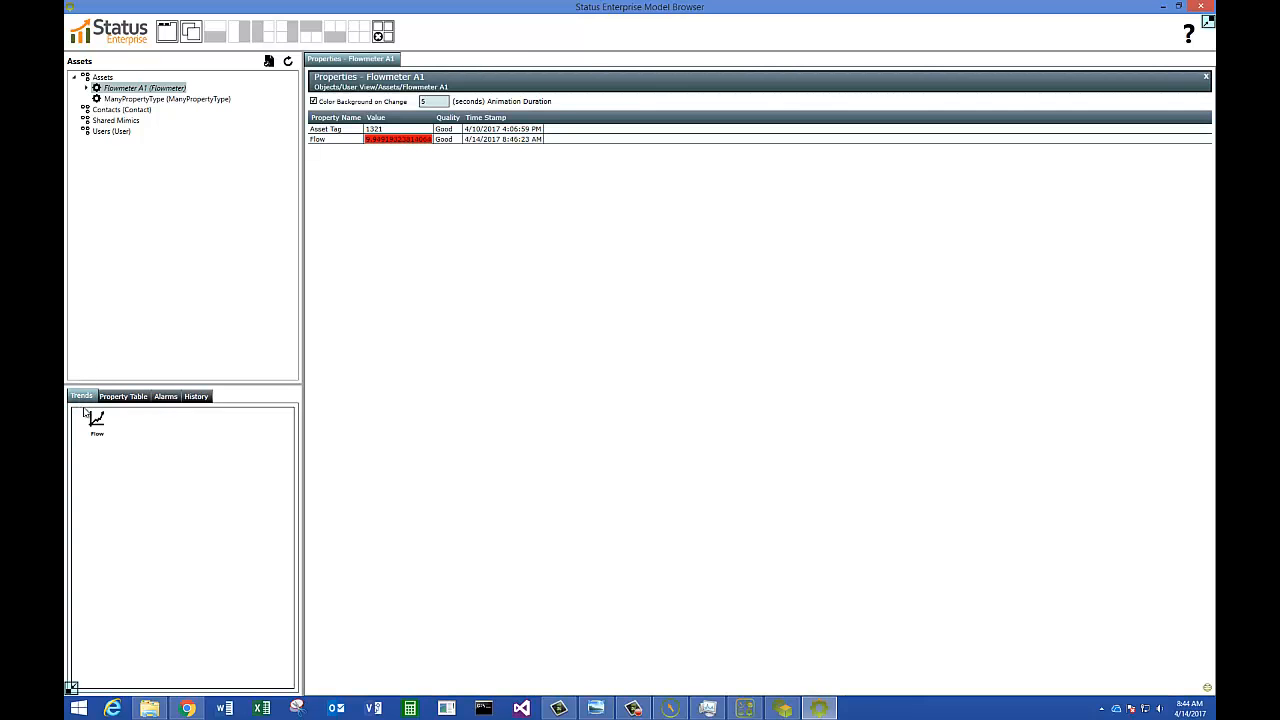
{"action": "double_click", "coordinate": [99, 424]}
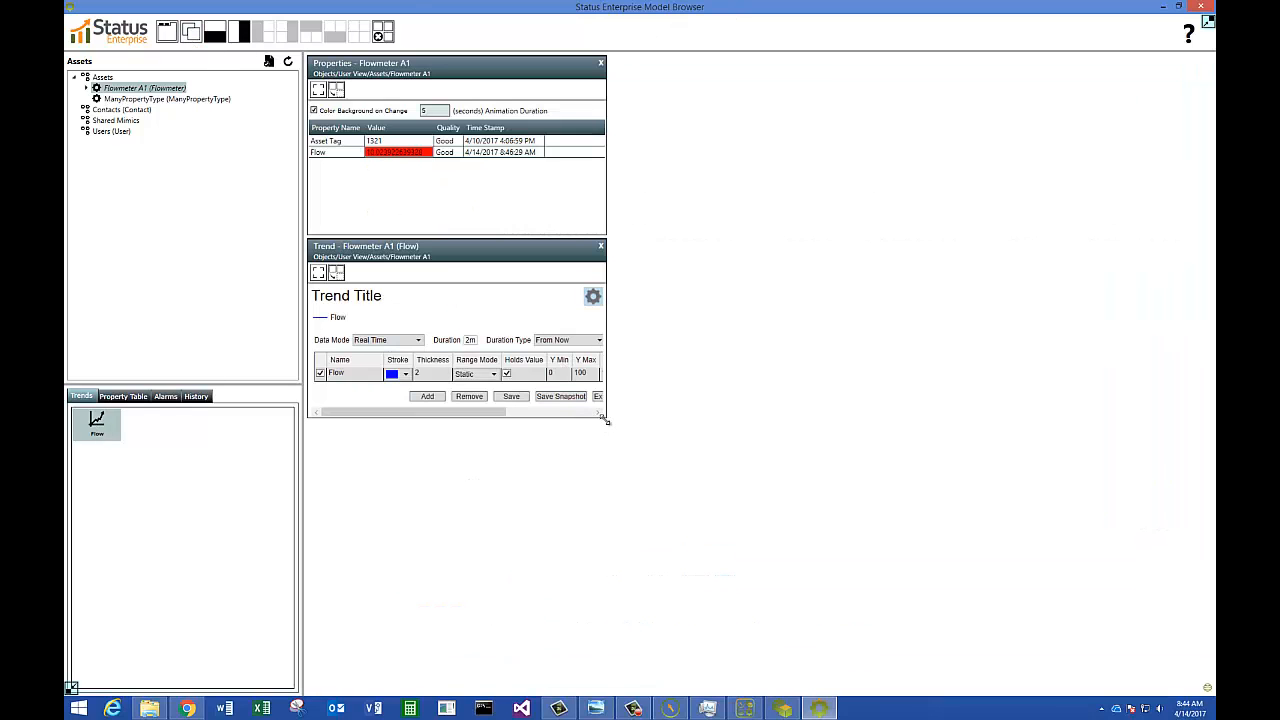
{"action": "left_click_drag", "start_coordinate": [607, 420], "coordinate": [838, 586]}
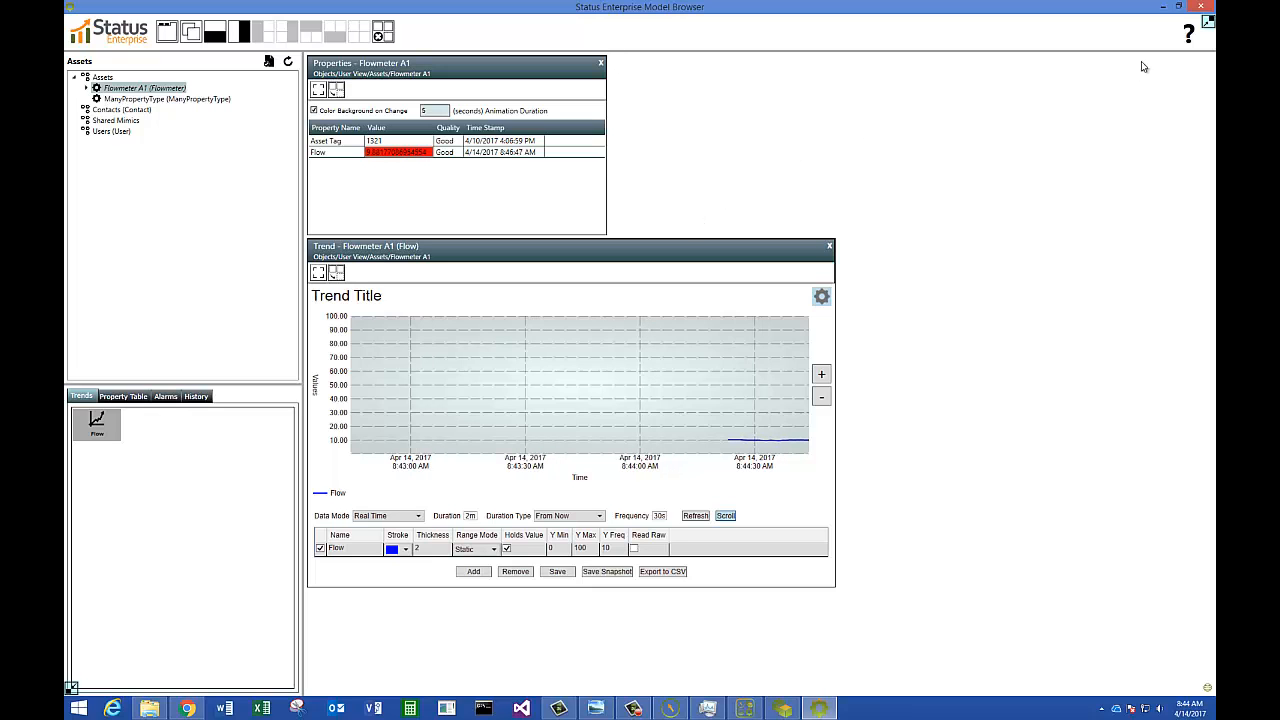
{"action": "left_click", "coordinate": [1201, 6]}
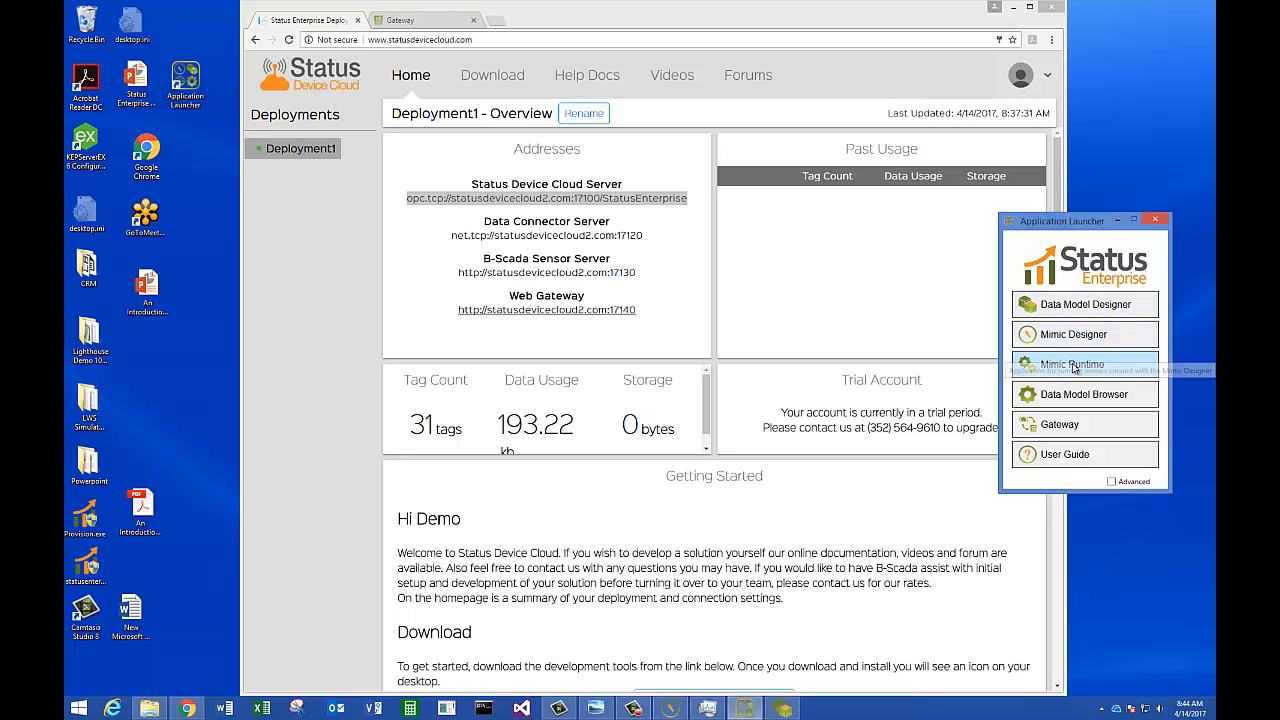
Launch Mimic Designer from the Application Launcher, connect as Administrator, and create an 800 x 600 canvas mimic named Flow
{"action": "left_click", "coordinate": [1075, 342]}
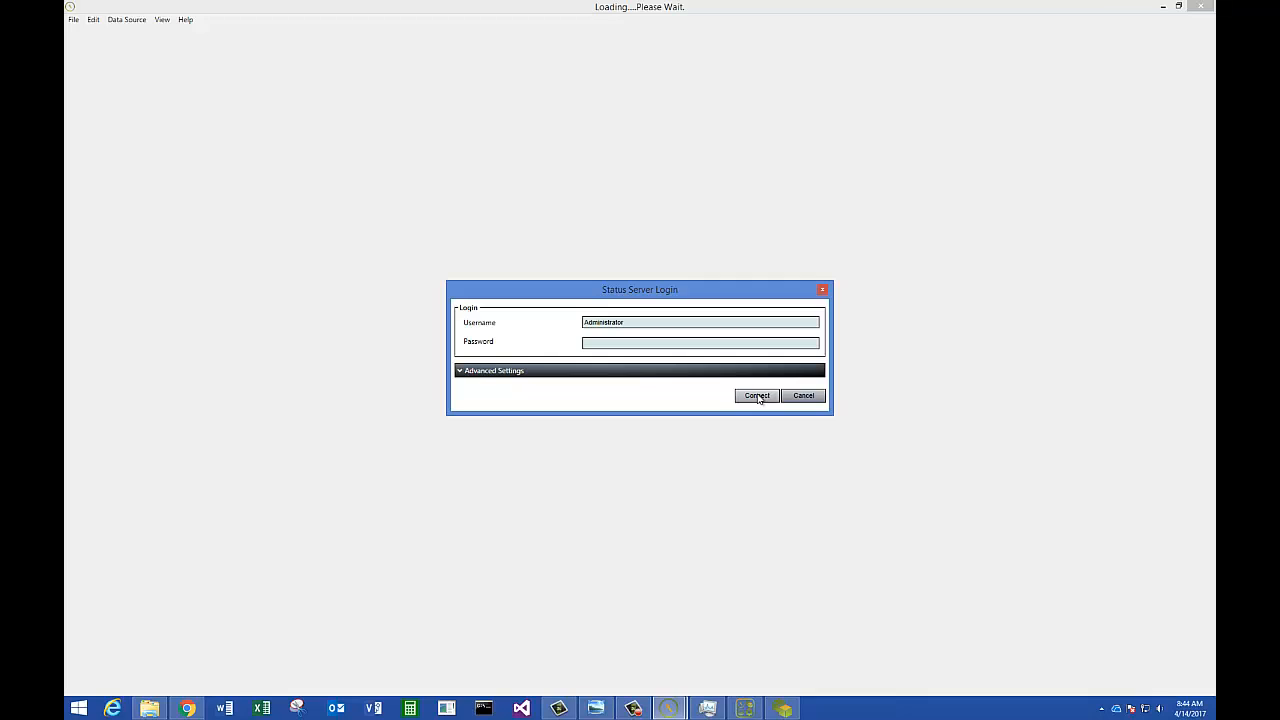
{"action": "left_click", "coordinate": [757, 396]}
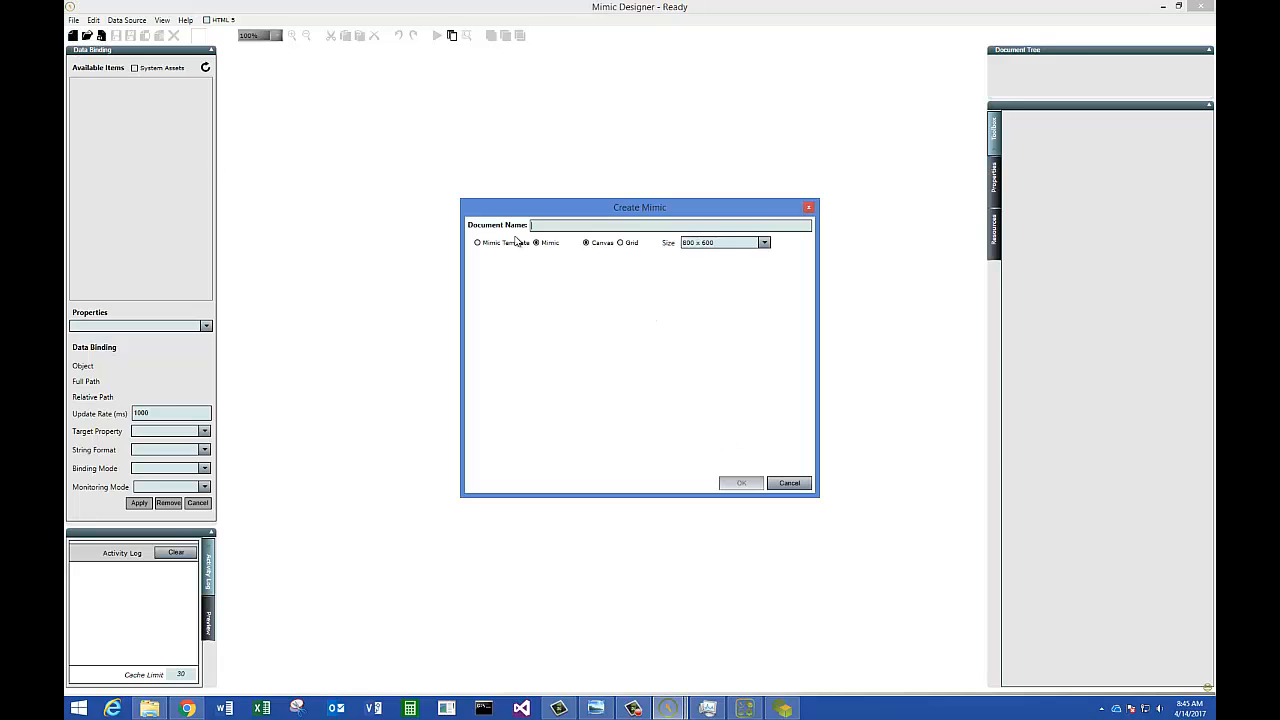
{"action": "type", "text": "R"}
{"action": "left_click", "coordinate": [737, 483]}
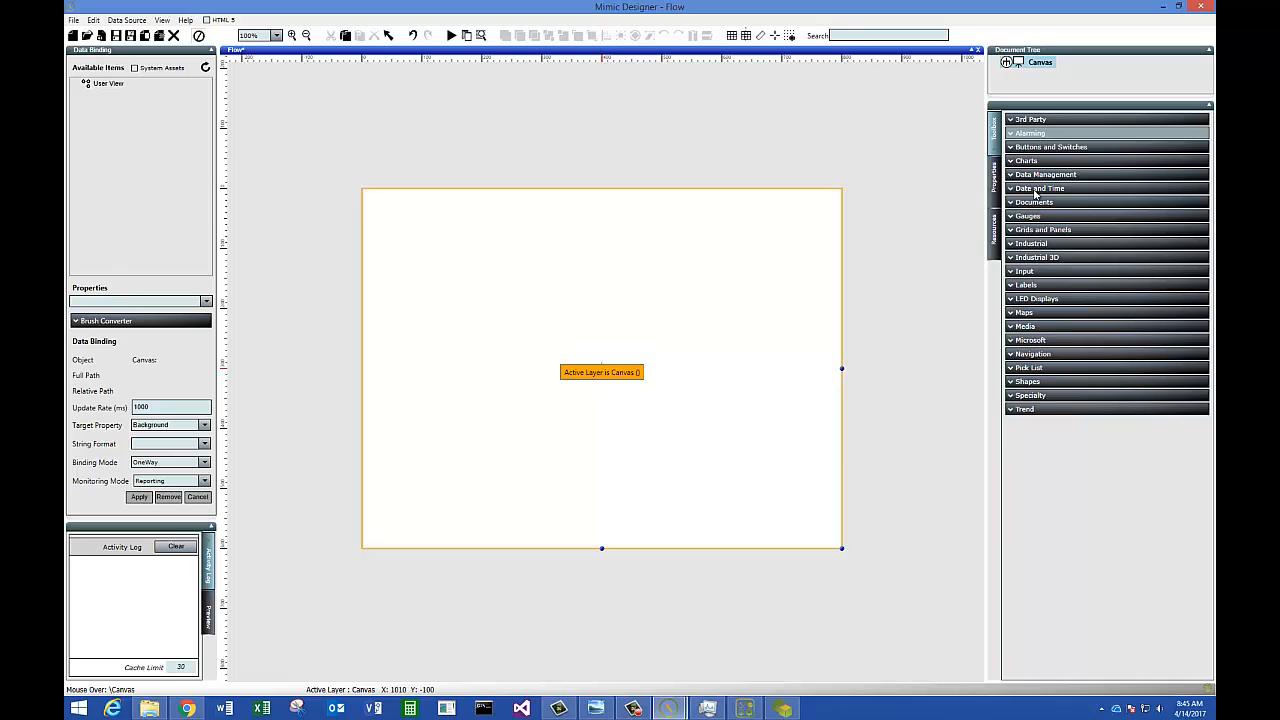
Place a Radial Gauge in the upper part of the mimic canvas and resize it slightly wider and shorter
{"action": "left_click", "coordinate": [1043, 217]}
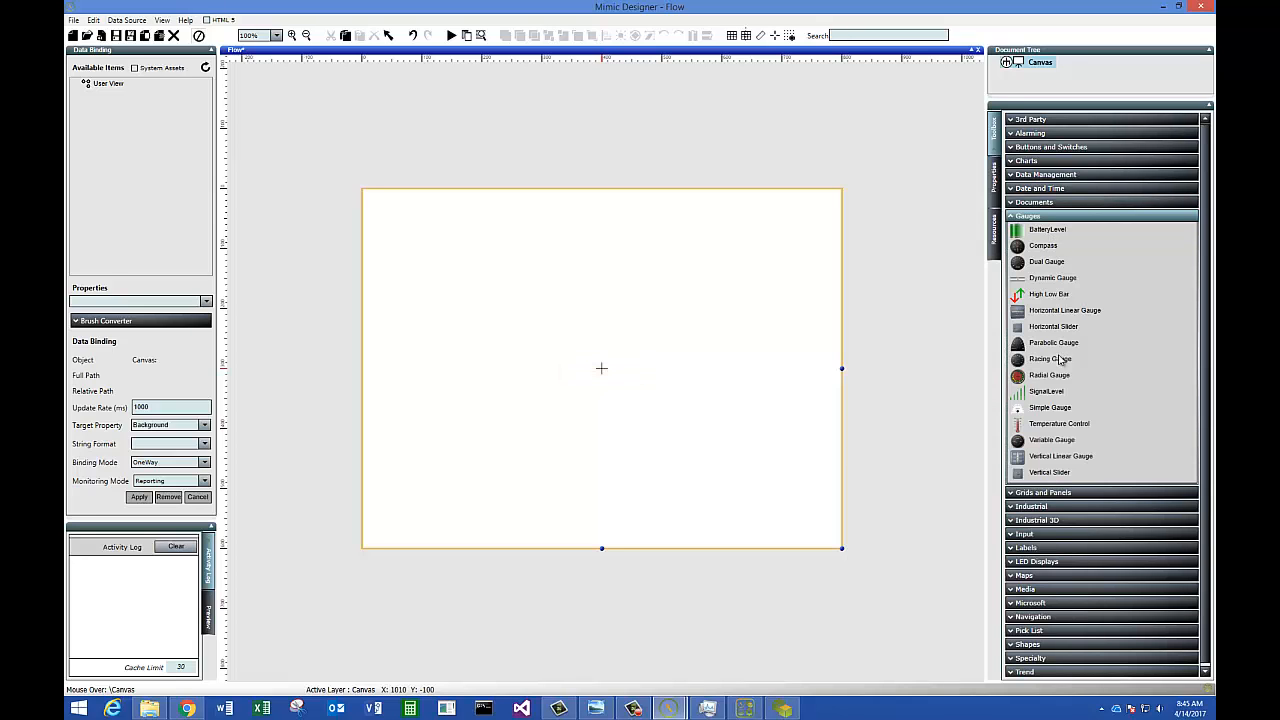
{"action": "left_click", "coordinate": [1050, 375]}
{"action": "left_click", "coordinate": [526, 317]}
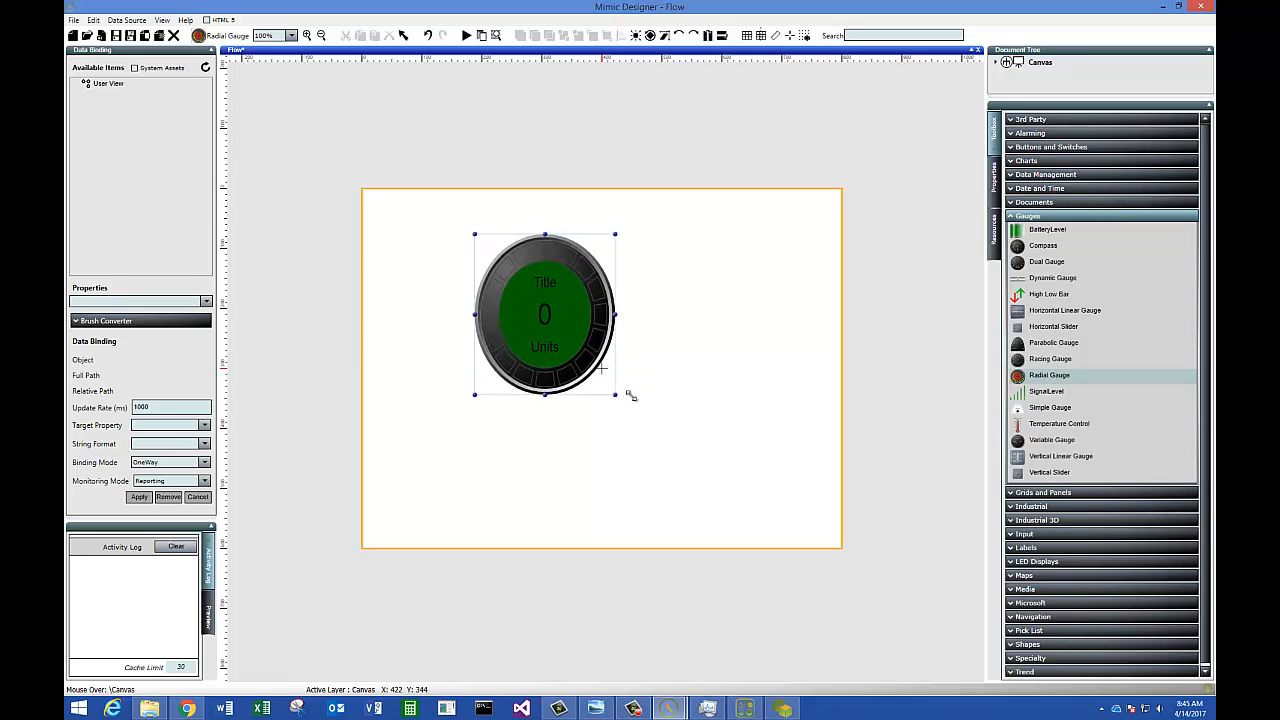
{"action": "left_click_drag", "start_coordinate": [630, 396], "coordinate": [641, 385]}
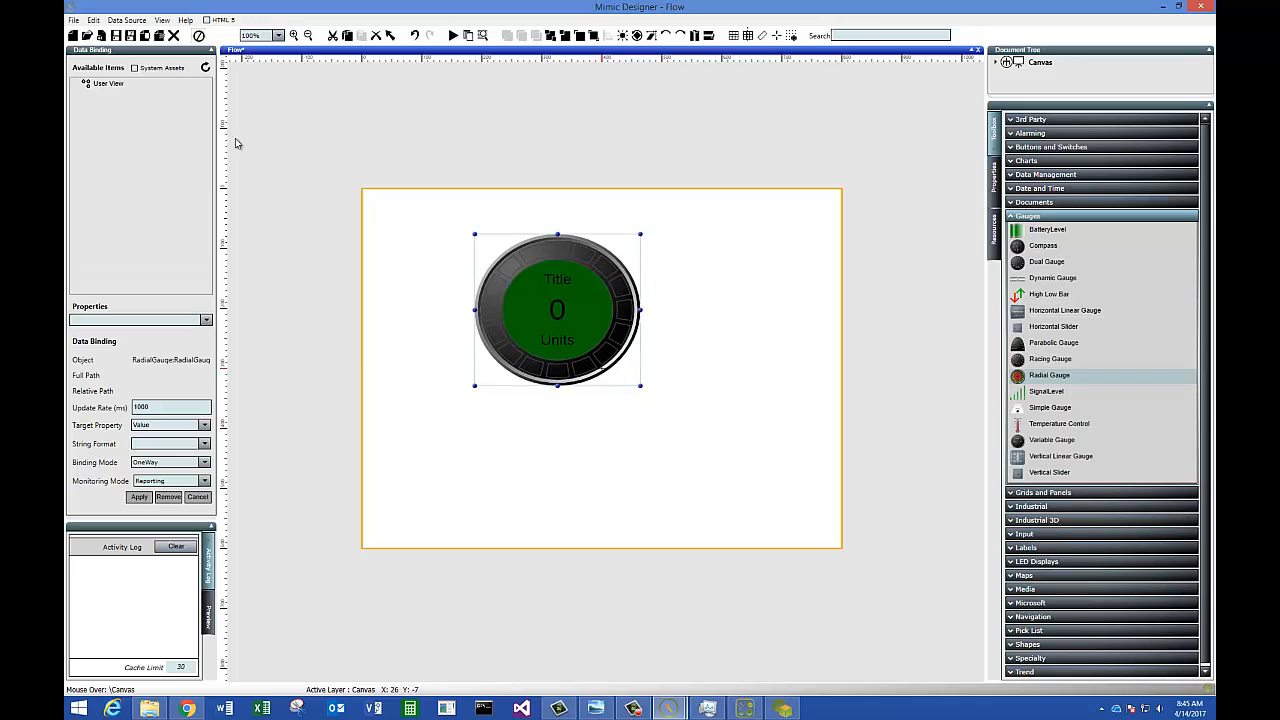
Centre the radial gauge horizontally on the canvas and bind its Value to the Flow property of Flowmeter A1
{"action": "double_click", "coordinate": [105, 84]}
{"action": "double_click", "coordinate": [114, 93]}
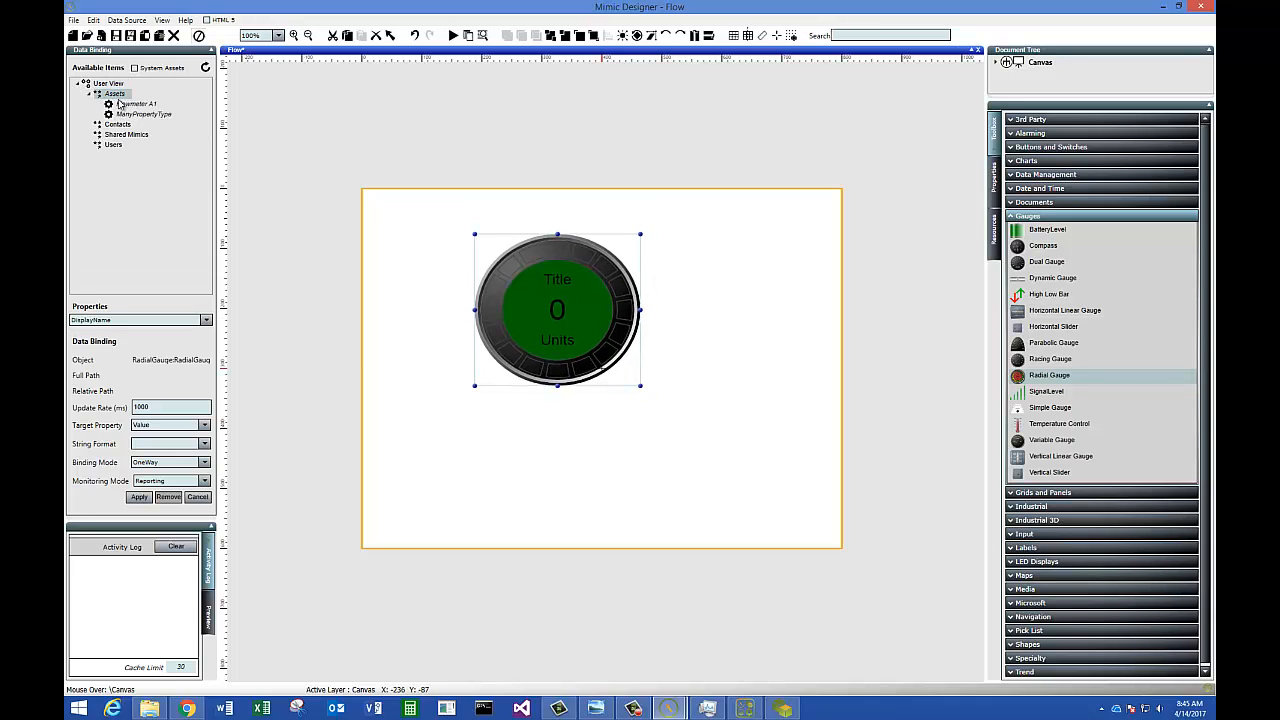
{"action": "left_click", "coordinate": [130, 103]}
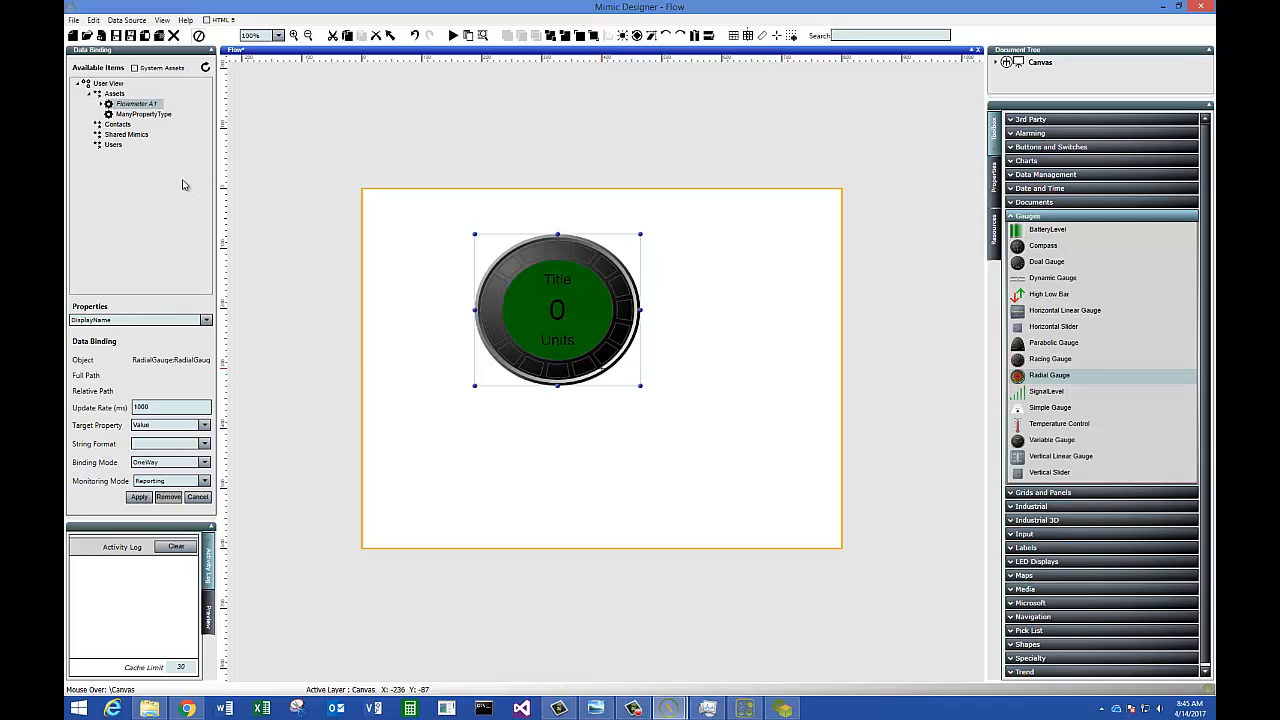
{"action": "left_click", "coordinate": [100, 104]}
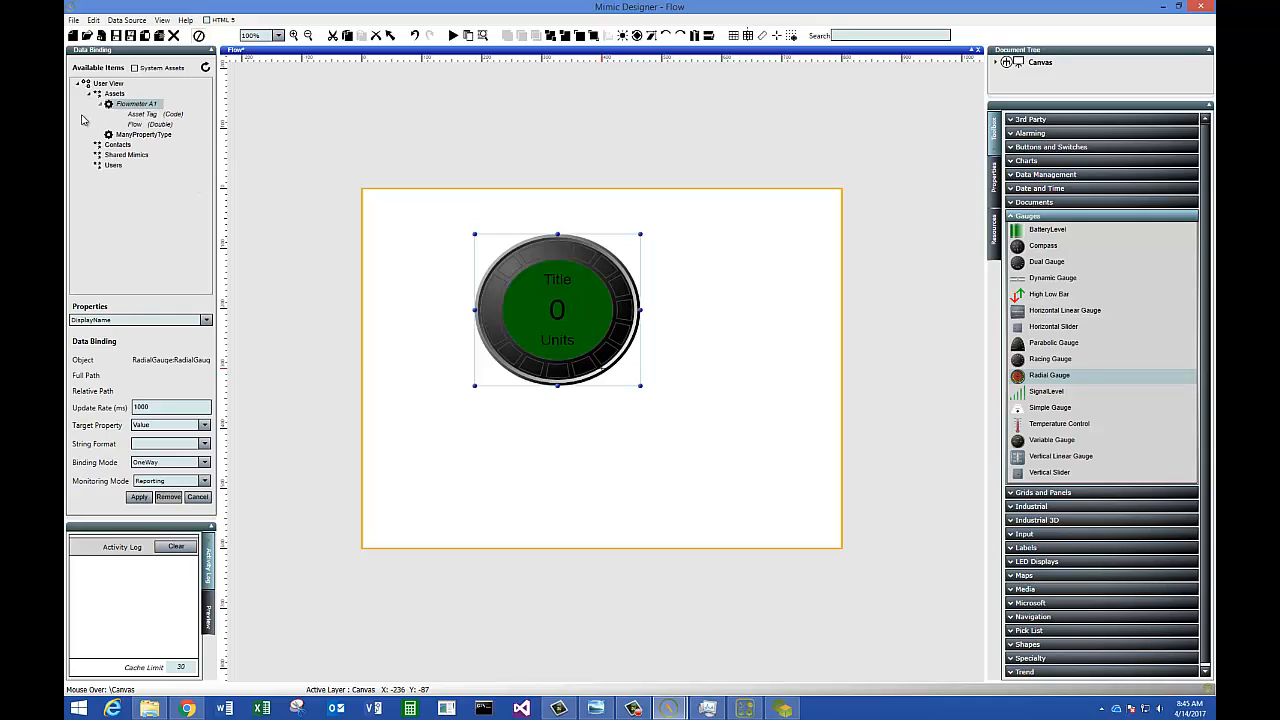
{"action": "left_click", "coordinate": [138, 124]}
{"action": "left_click_drag", "start_coordinate": [578, 310], "coordinate": [622, 313]}
{"action": "double_click", "coordinate": [141, 127]}
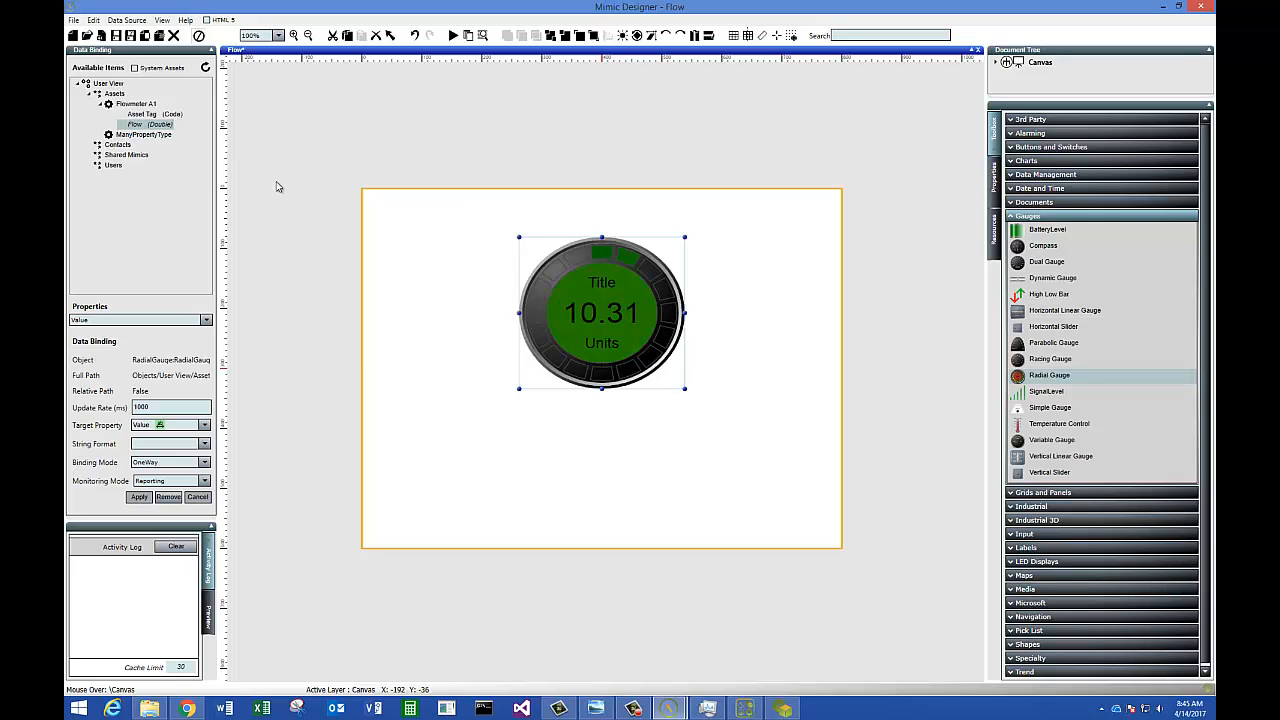
Save the mimic as Flow in the Shared Mimics folder
{"action": "left_click", "coordinate": [116, 35]}
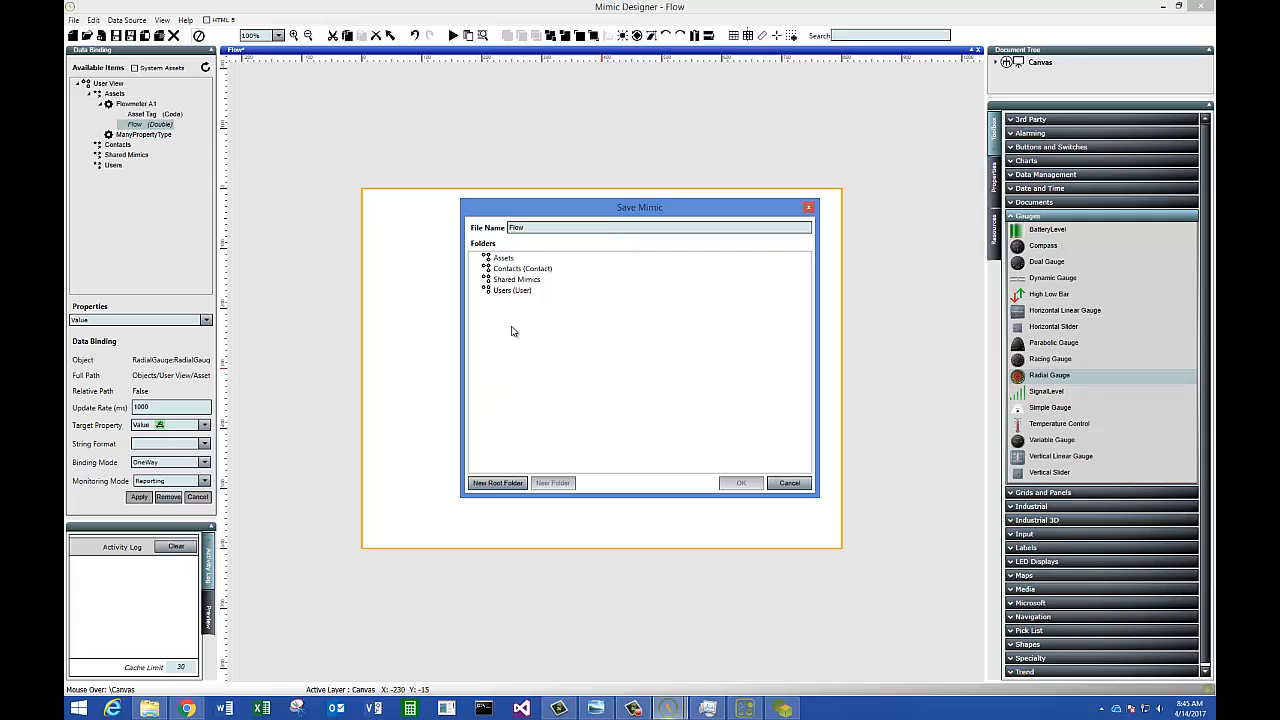
{"action": "double_click", "coordinate": [517, 282]}
{"action": "left_click", "coordinate": [741, 484]}
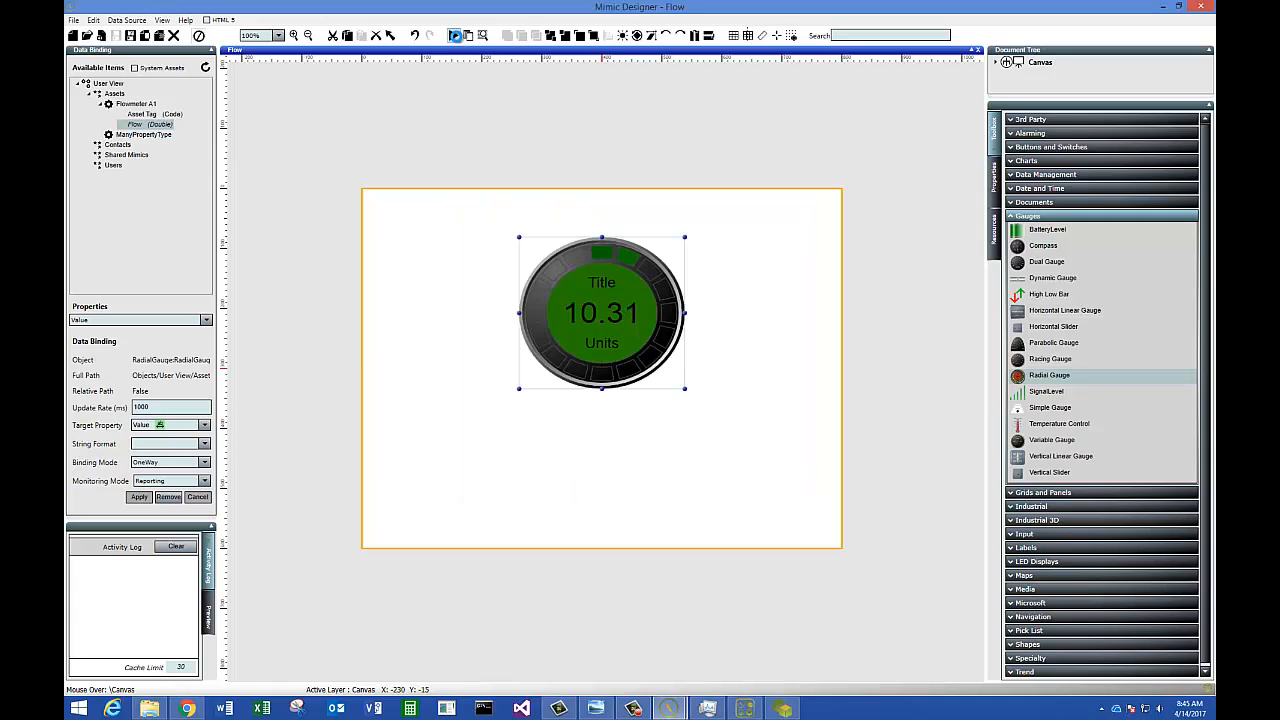
Run the Flow mimic in the runtime as Administrator to view the live gauge, close the runtime, and minimize Mimic Designer
{"action": "left_click", "coordinate": [453, 35]}
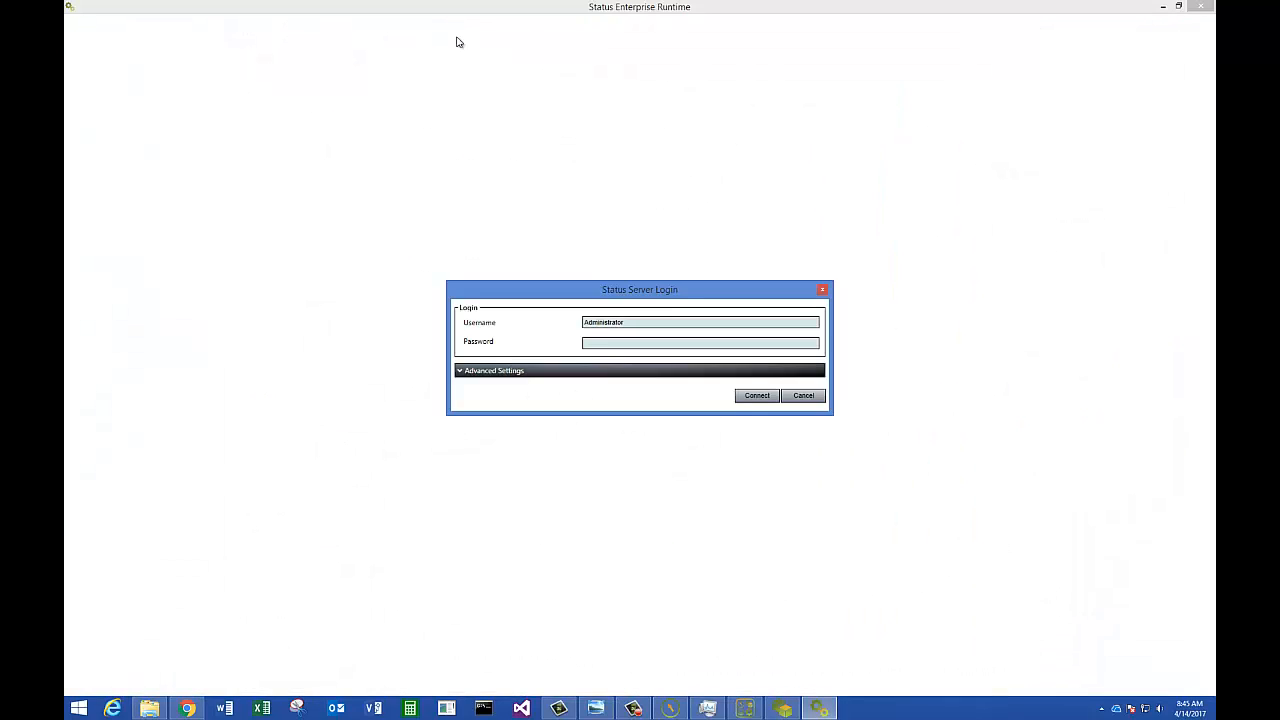
{"action": "left_click", "coordinate": [763, 395]}
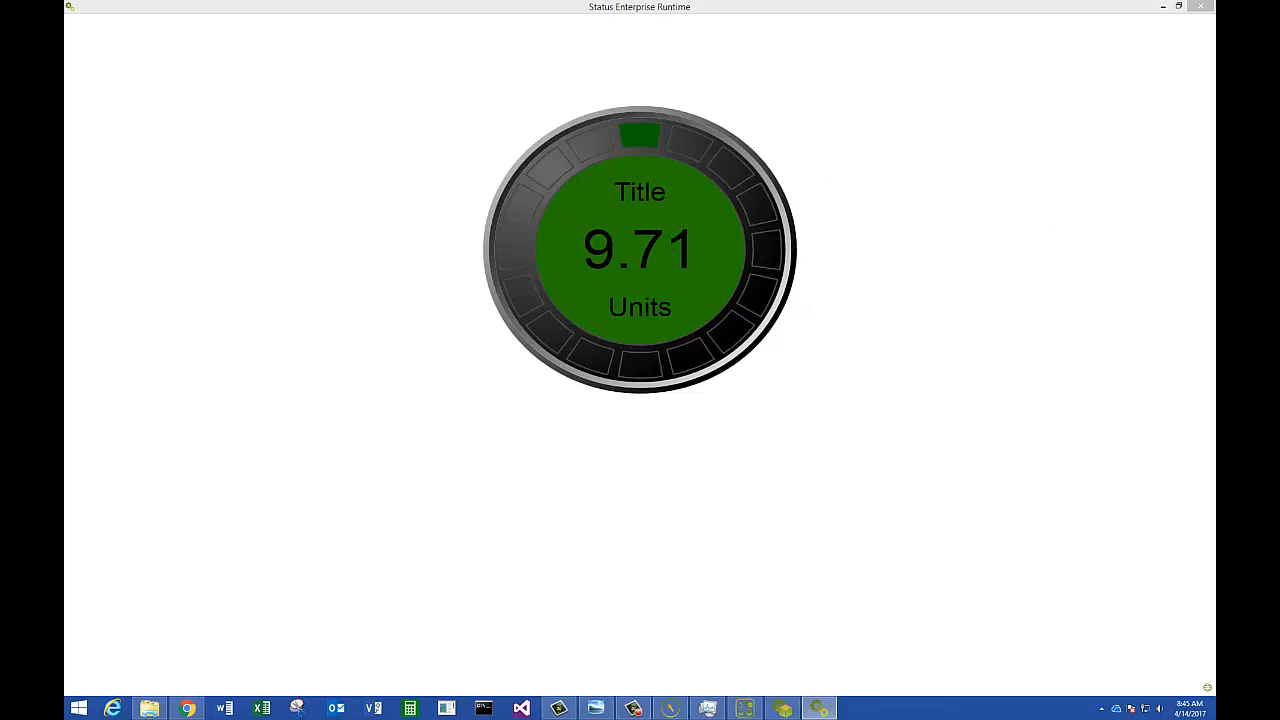
{"action": "left_click", "coordinate": [1201, 6]}
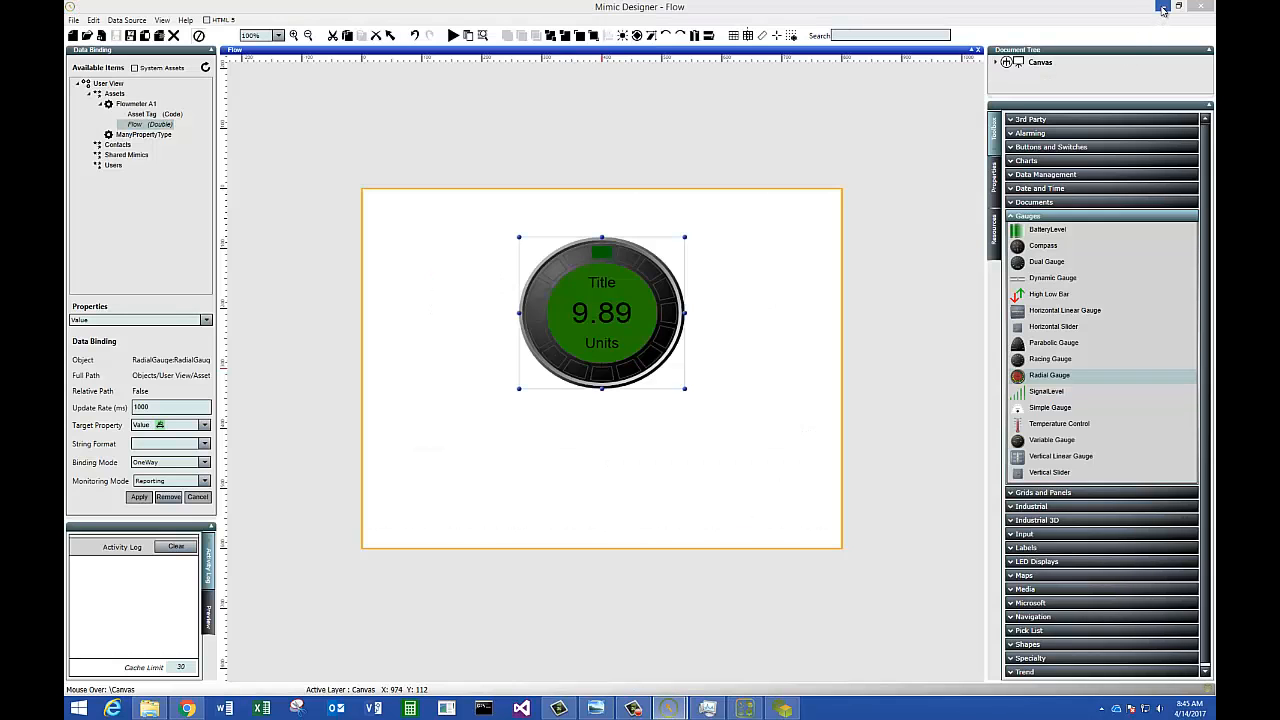
{"action": "left_click", "coordinate": [1163, 7]}
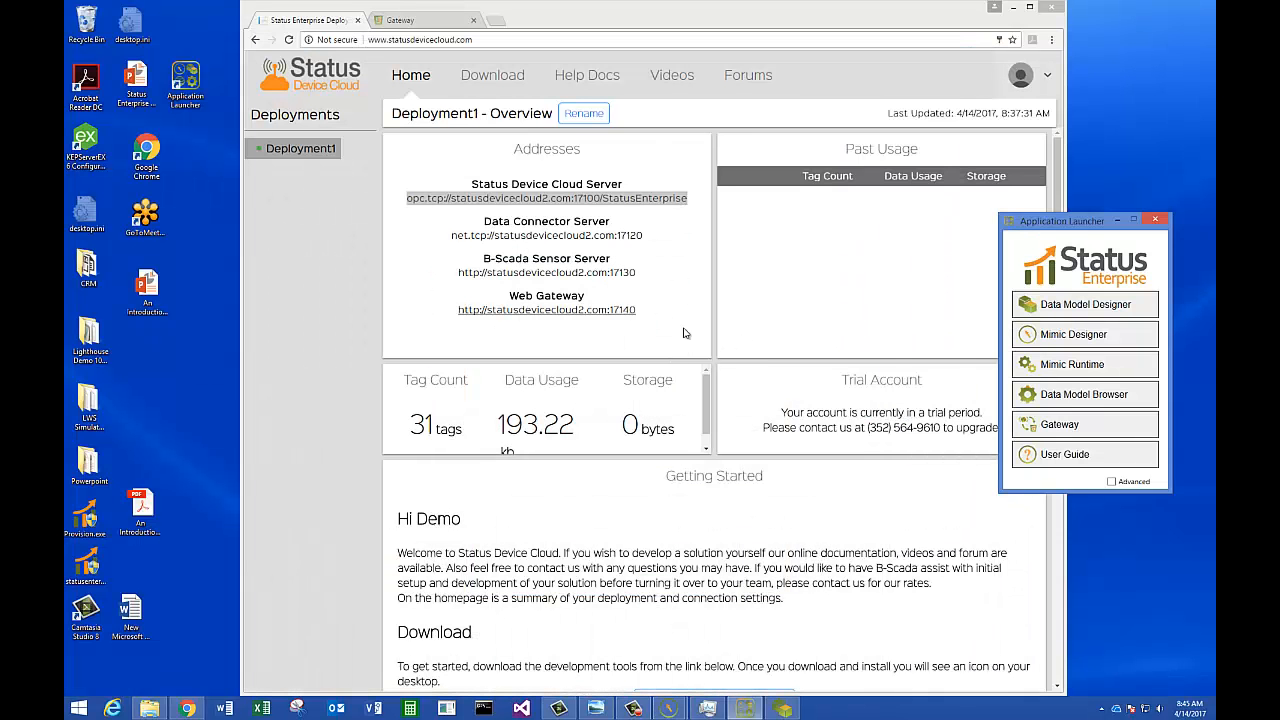
Switch to the browser, open the deployment's Web Gateway link, maximize the window, and log in as Administrator
{"action": "left_click", "coordinate": [665, 258]}
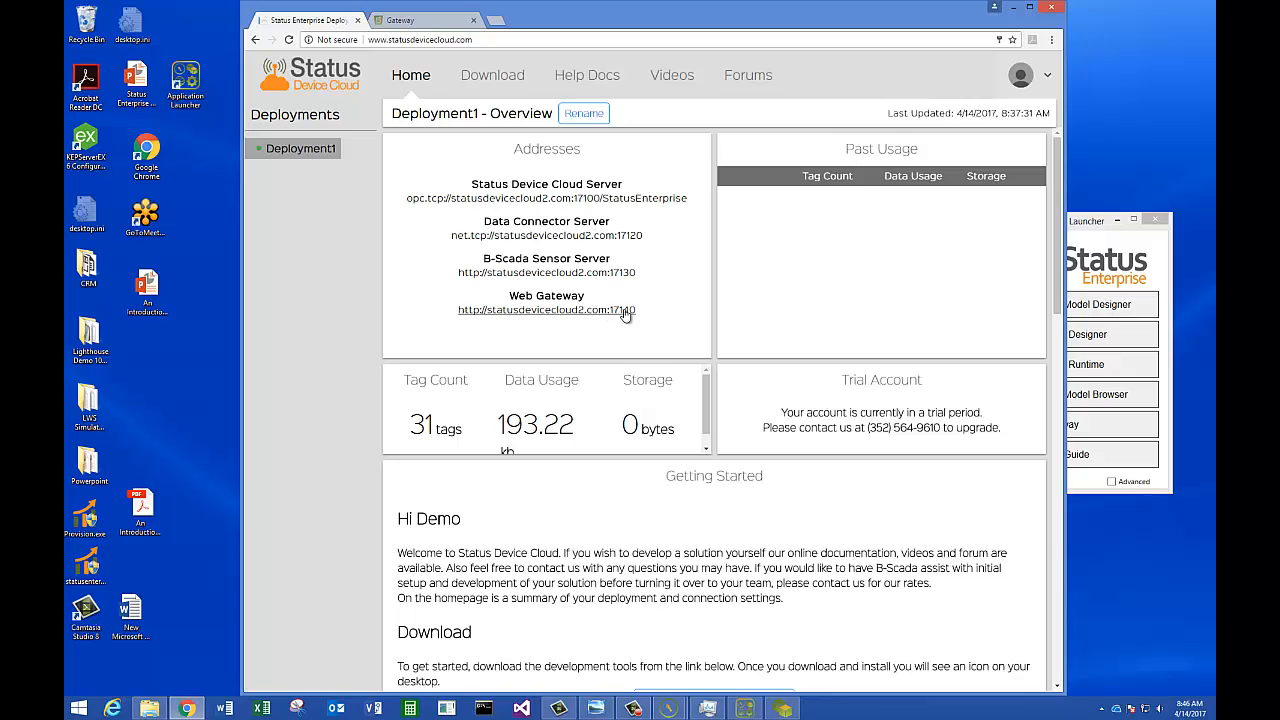
{"action": "left_click", "coordinate": [557, 310]}
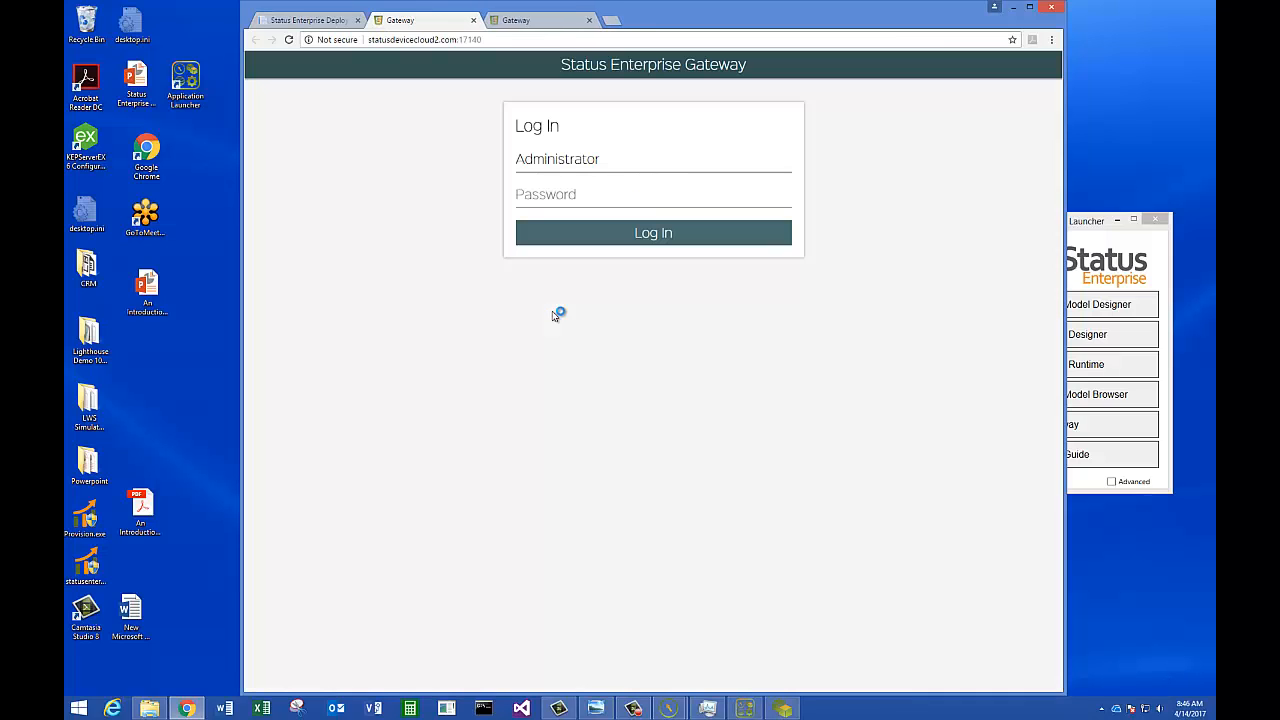
{"action": "double_click", "coordinate": [717, 18]}
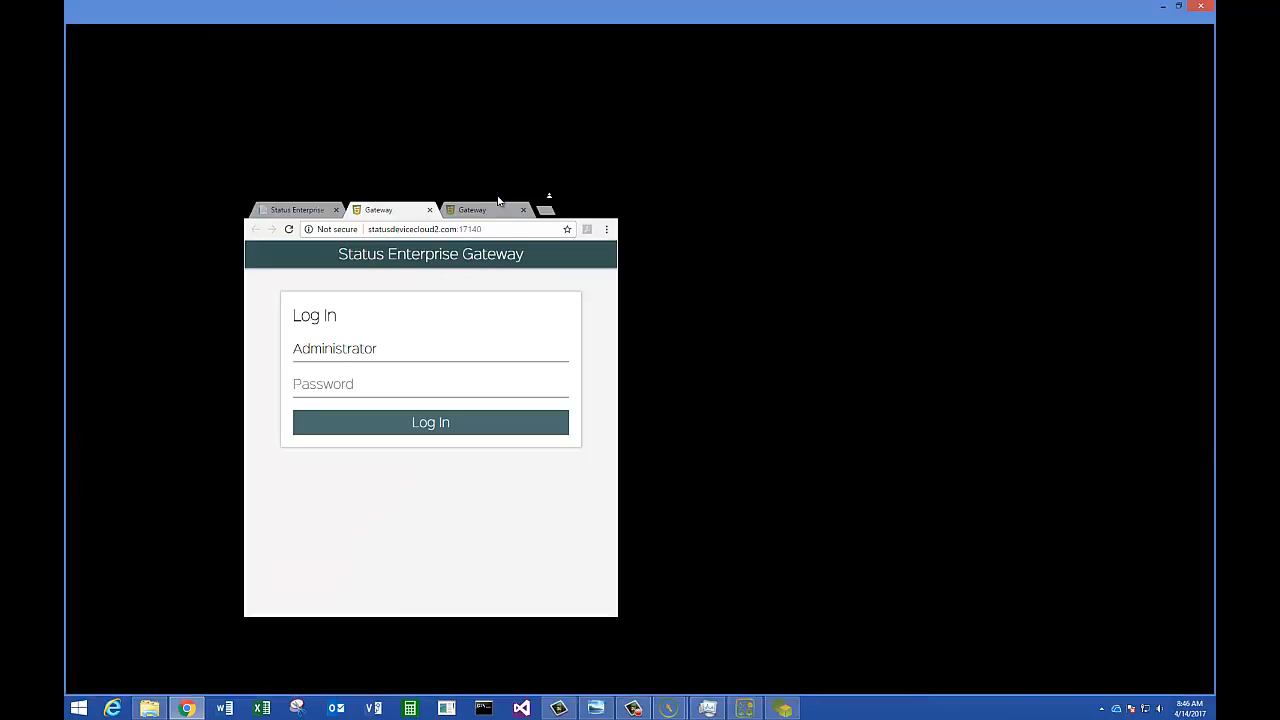
{"action": "double_click", "coordinate": [501, 202]}
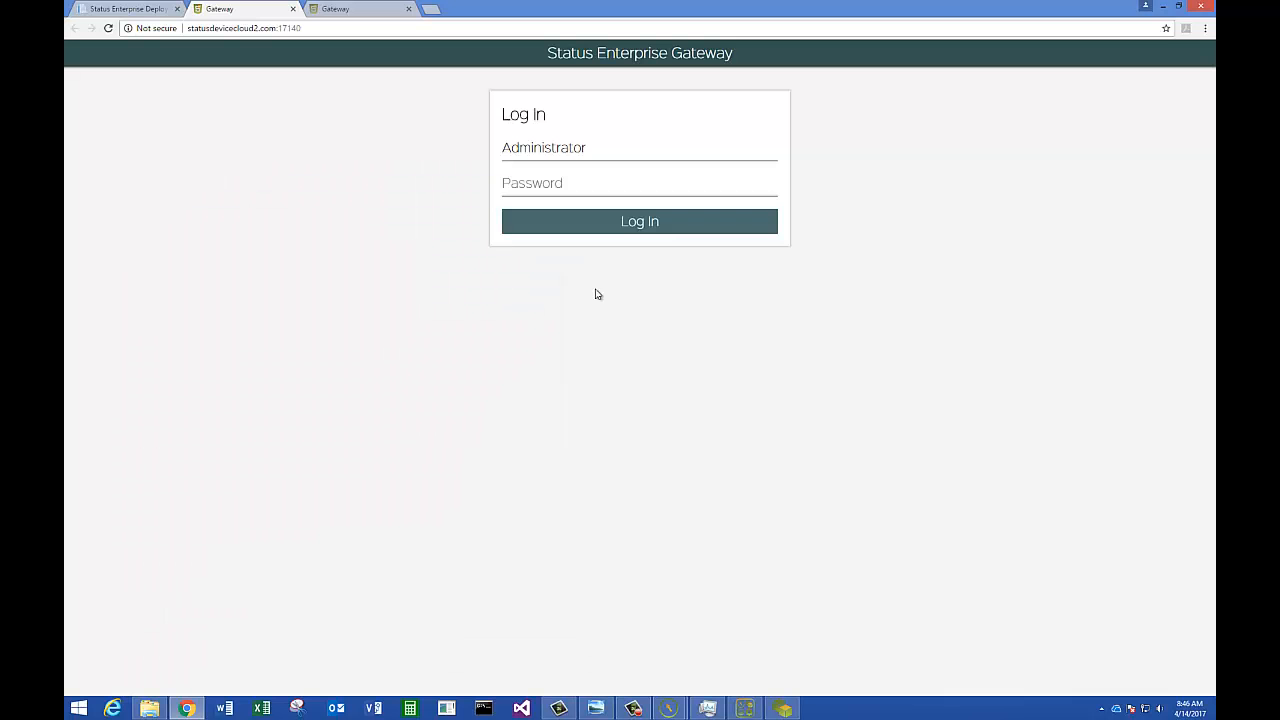
{"action": "left_click", "coordinate": [628, 222]}
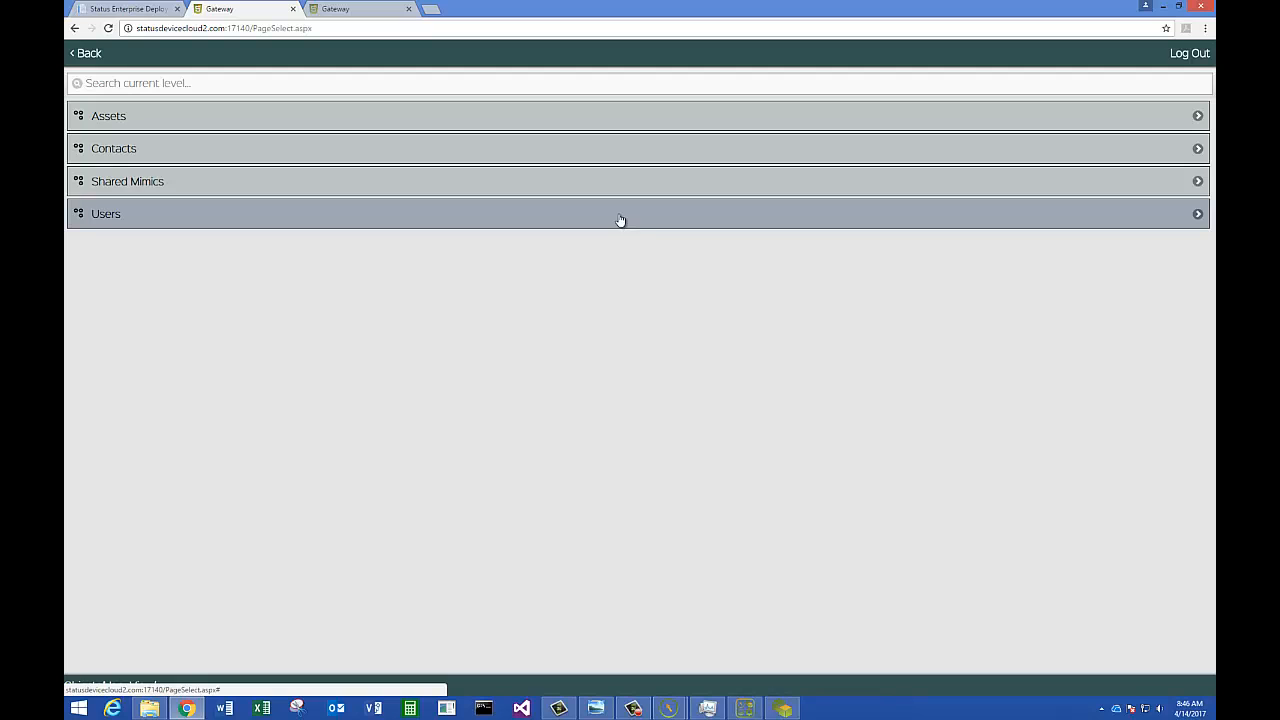
Open the Flow mimic from Shared Mimics in the web gateway and shrink the browser window to about phone size
{"action": "left_click", "coordinate": [135, 182]}
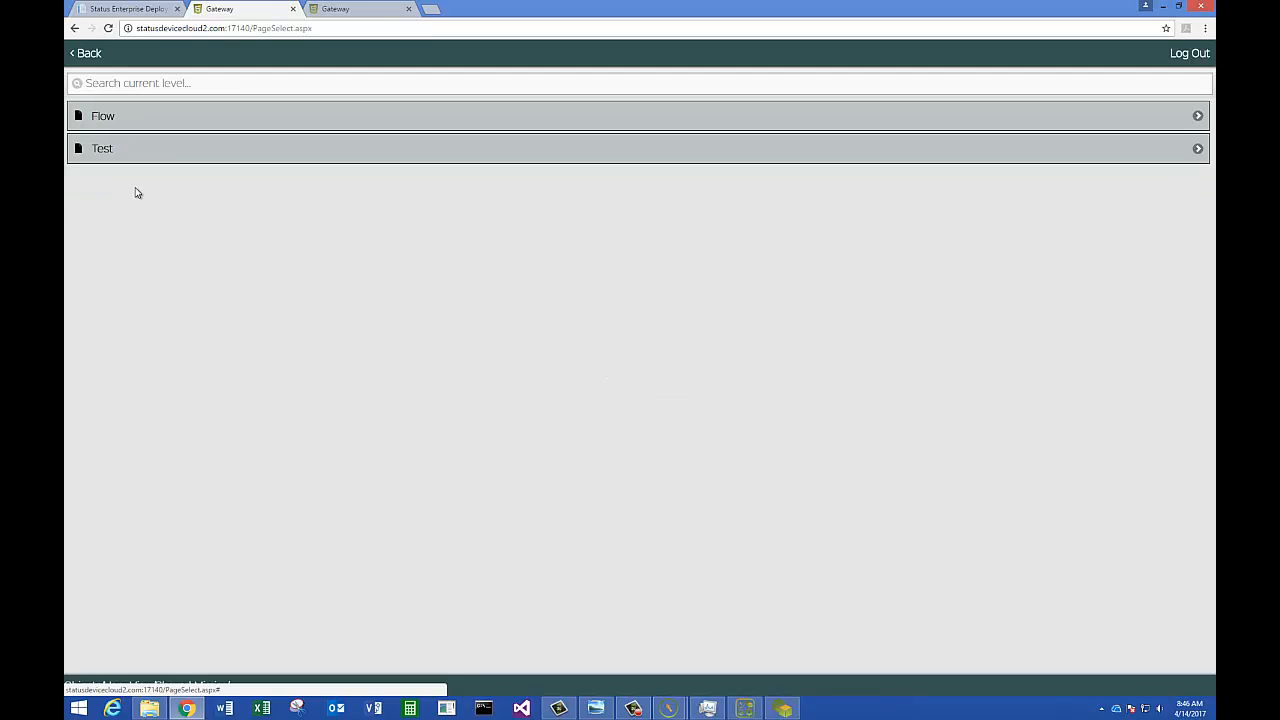
{"action": "left_click", "coordinate": [105, 117]}
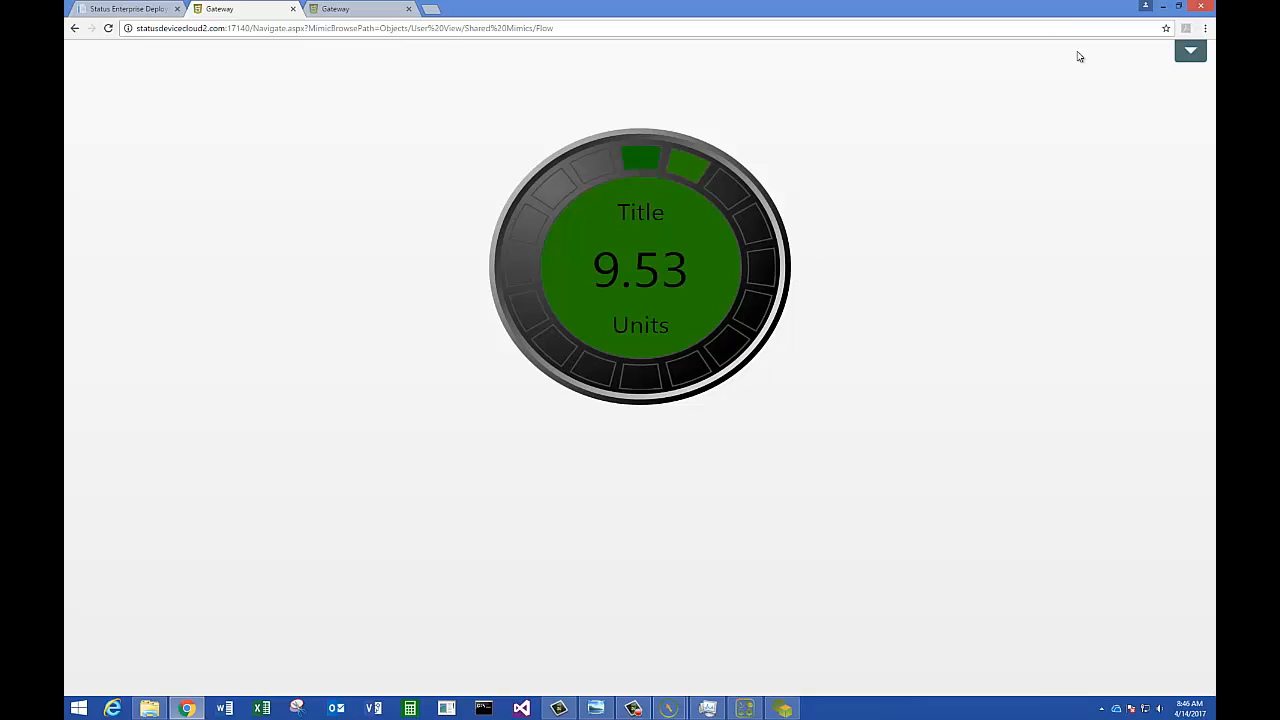
{"action": "left_click", "coordinate": [1179, 10]}
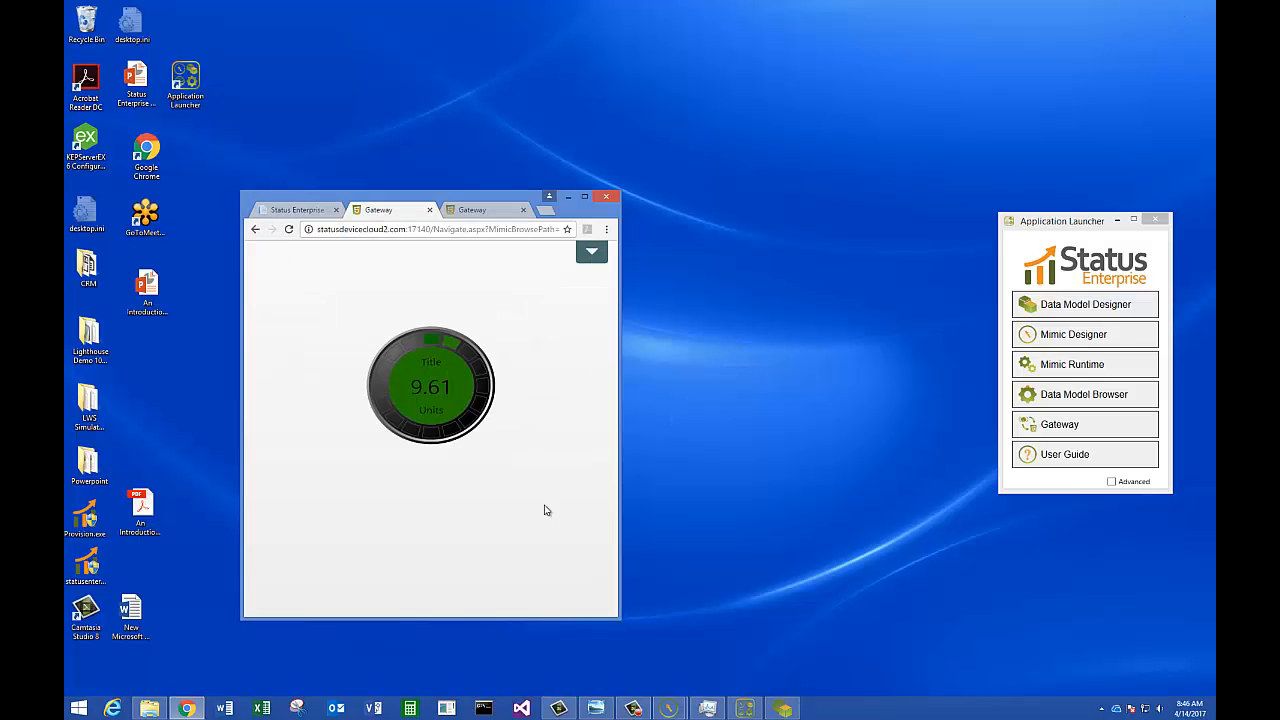
{"action": "left_click_drag", "start_coordinate": [617, 616], "coordinate": [452, 503]}
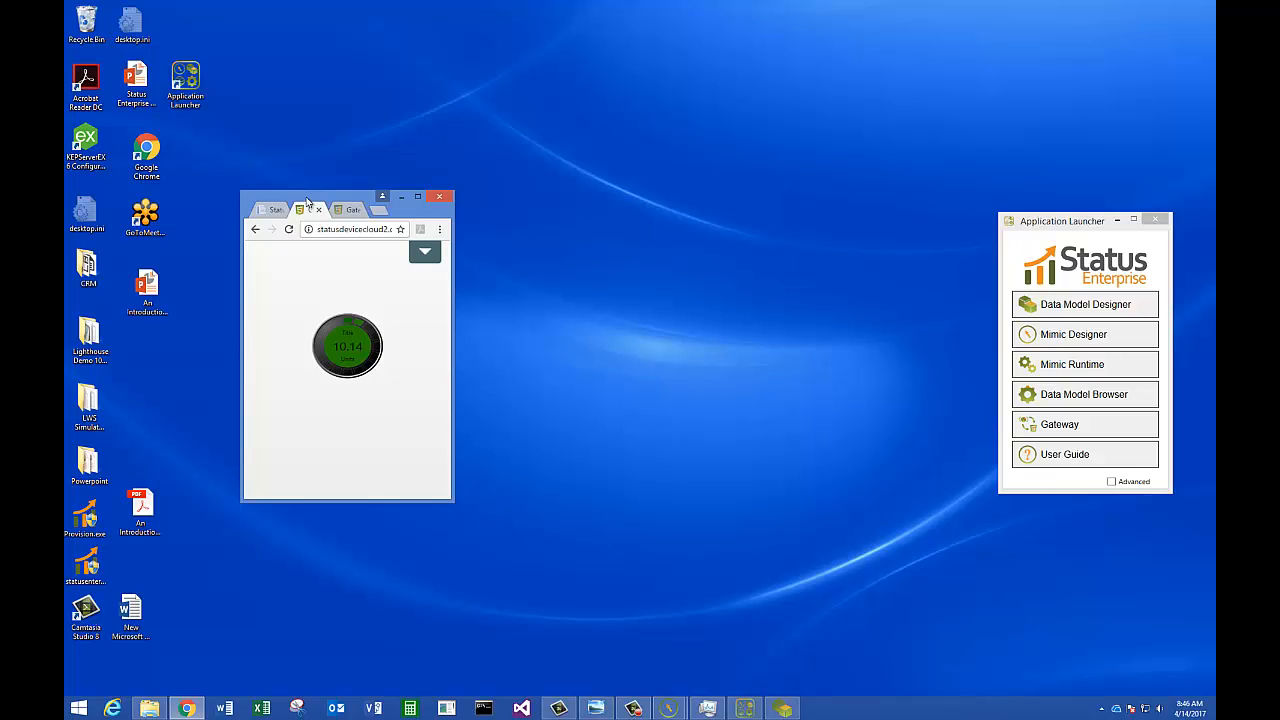
Switch to Data Model Designer and expand the Shared Mimics folder among the assets to view its stored mimic files
{"action": "left_click", "coordinate": [783, 708]}
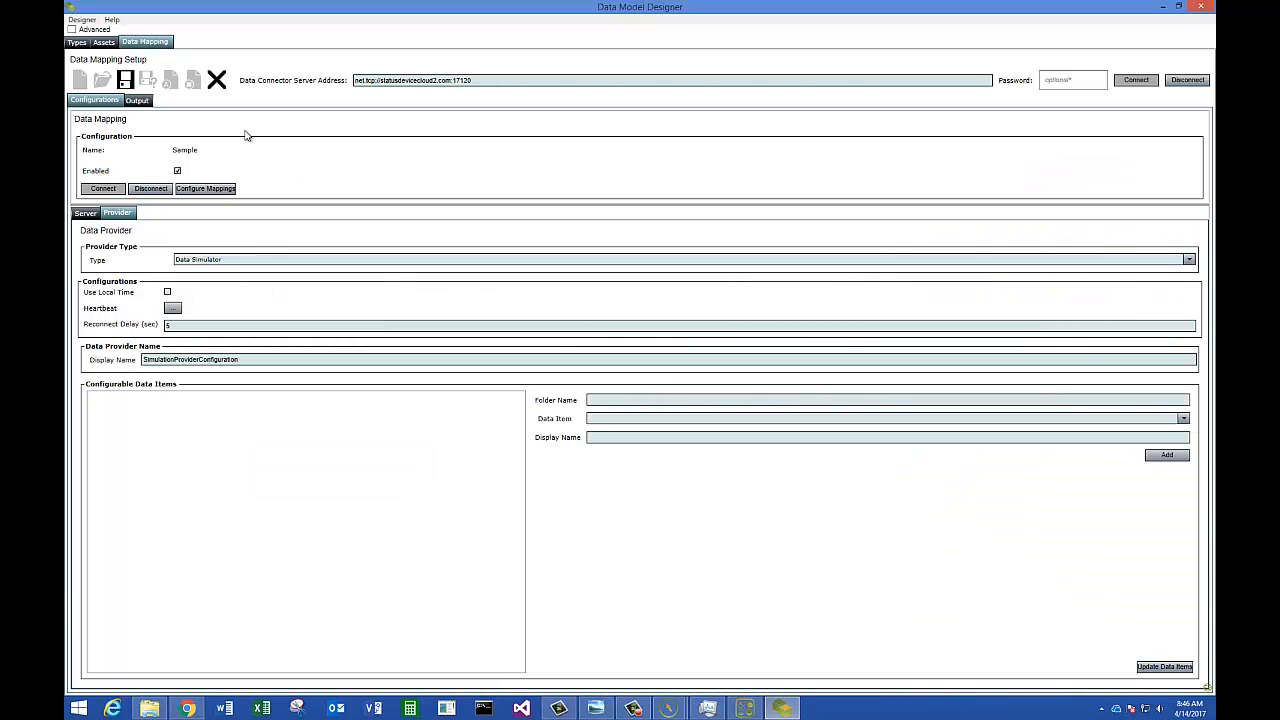
{"action": "left_click", "coordinate": [103, 42]}
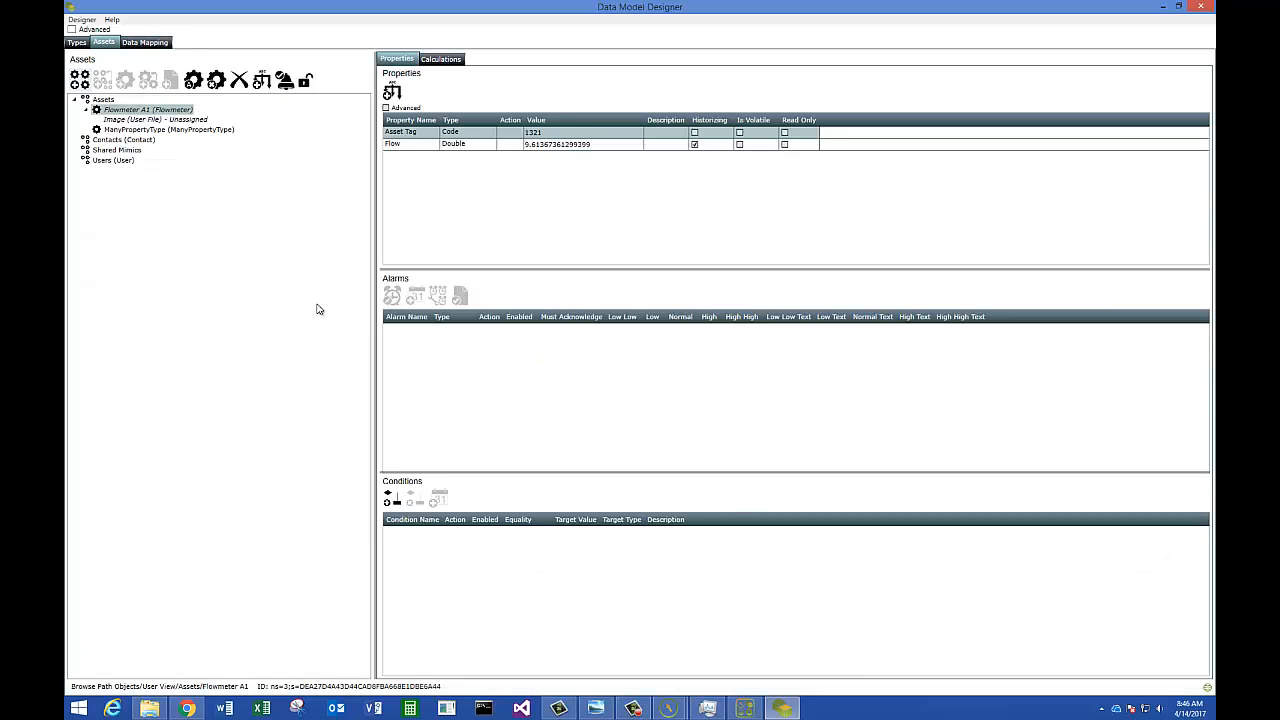
{"action": "double_click", "coordinate": [115, 150]}
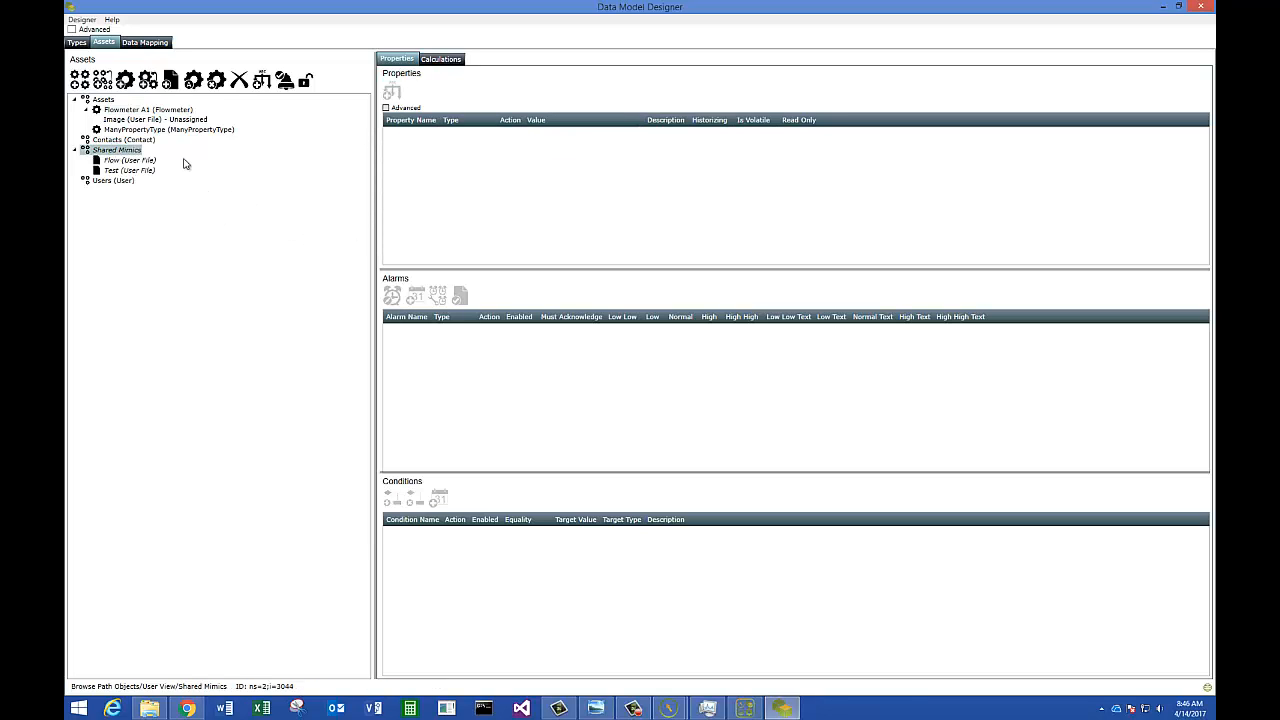
Expand the Users folder to view the Administrator account's properties, and add a regular-login user, entering the person's first name as user name
{"action": "double_click", "coordinate": [114, 180]}
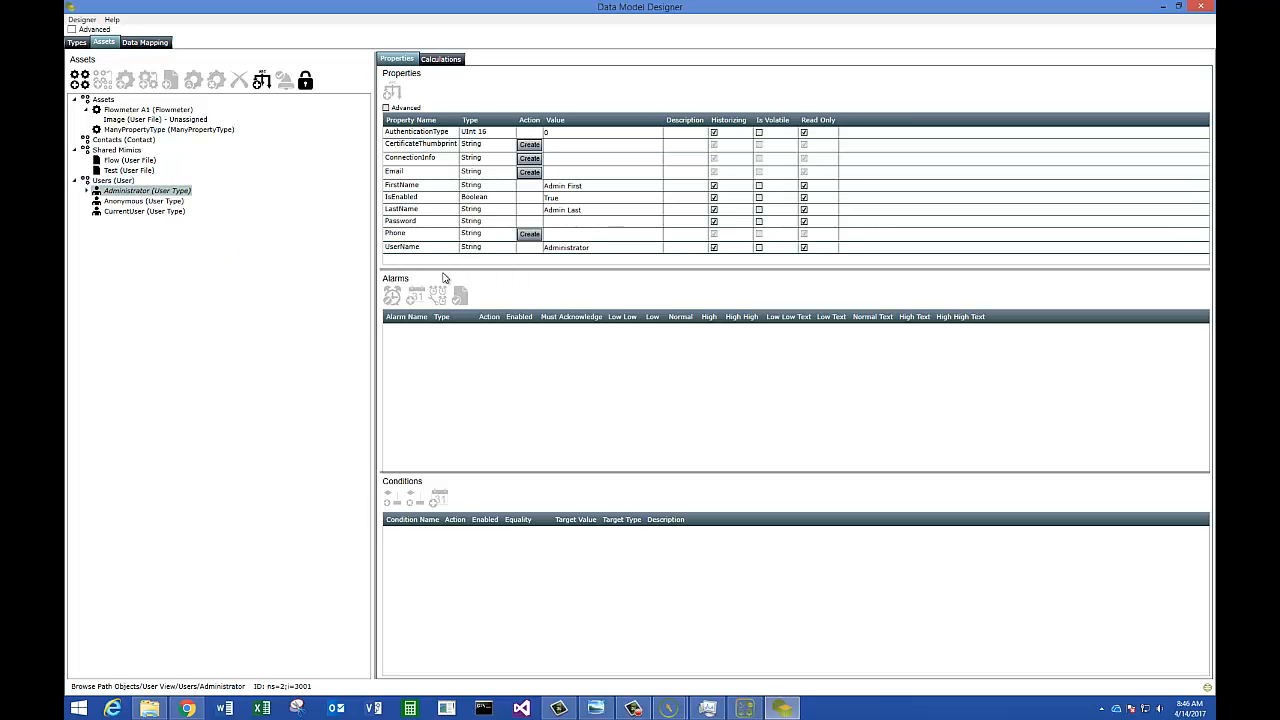
{"action": "left_click_drag", "start_coordinate": [444, 270], "coordinate": [443, 294]}
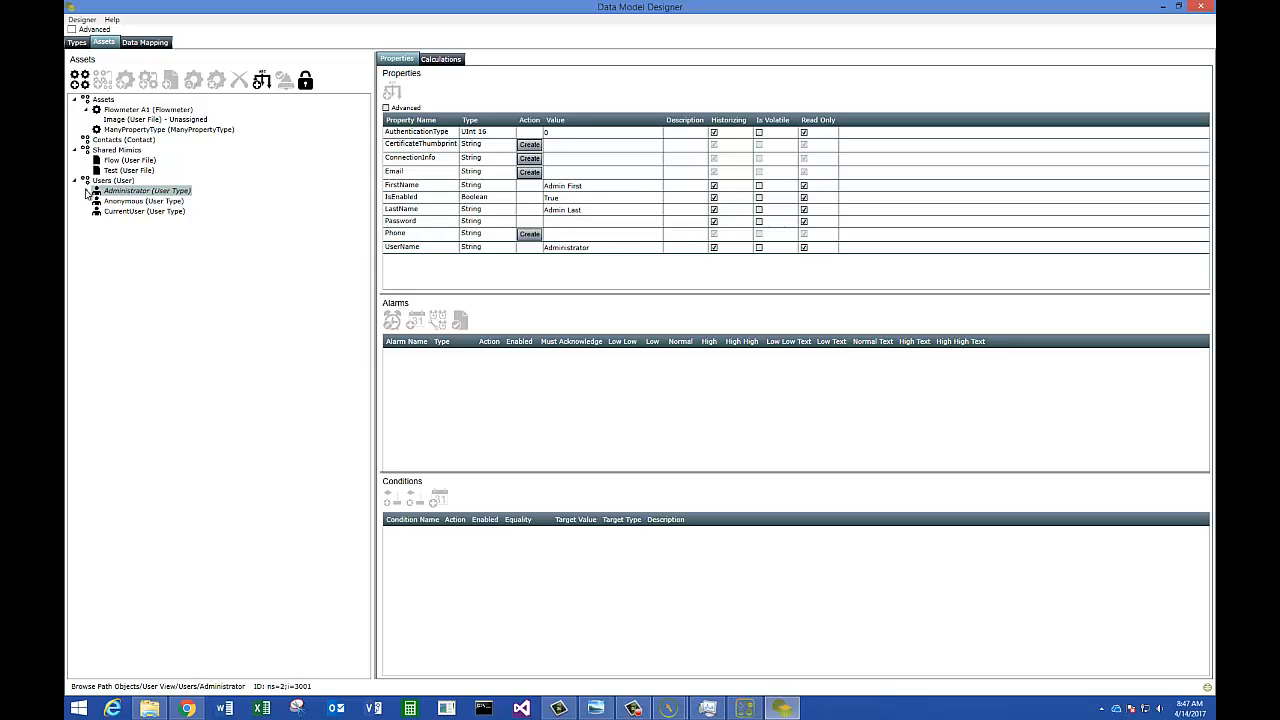
{"action": "left_click", "coordinate": [114, 179]}
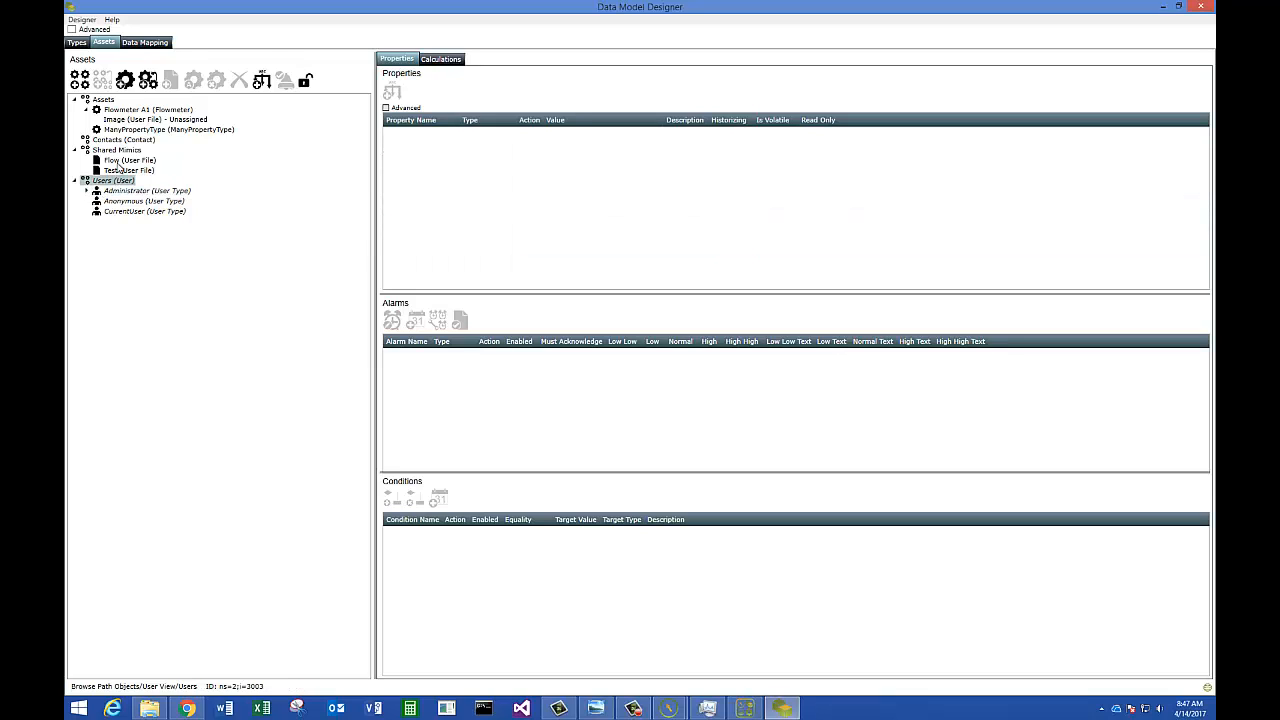
{"action": "left_click", "coordinate": [124, 80]}
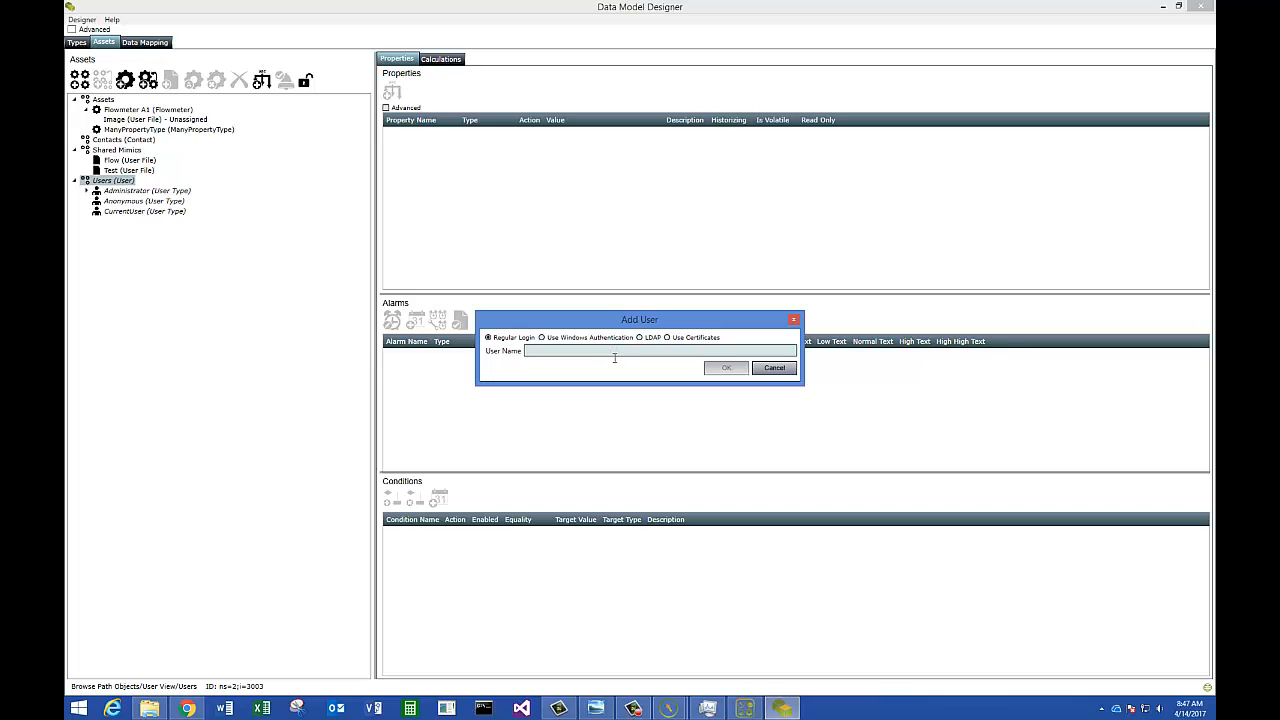
{"action": "type", "text": "Ron"}
{"action": "left_click", "coordinate": [727, 368]}
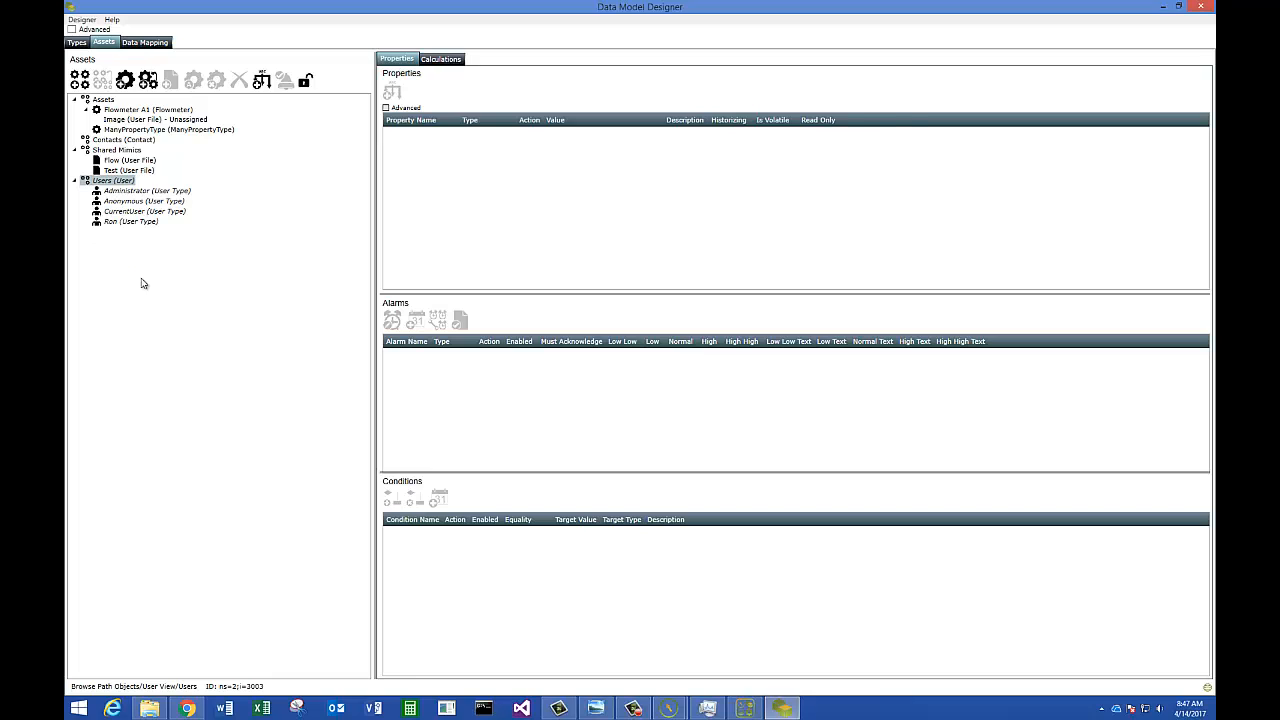
Create the new user's GatewaySettings and assign the existing Flow file from Shared Mimics as its mimic
{"action": "left_click", "coordinate": [145, 230]}
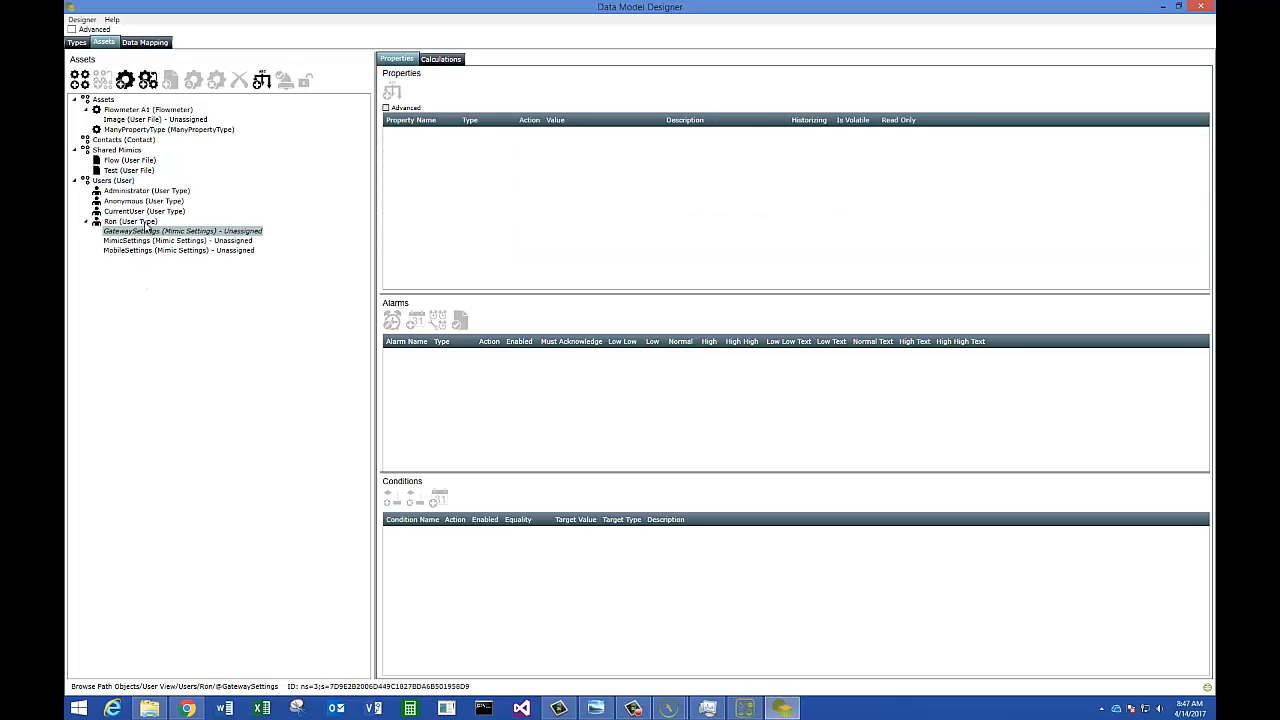
{"action": "left_click", "coordinate": [126, 81]}
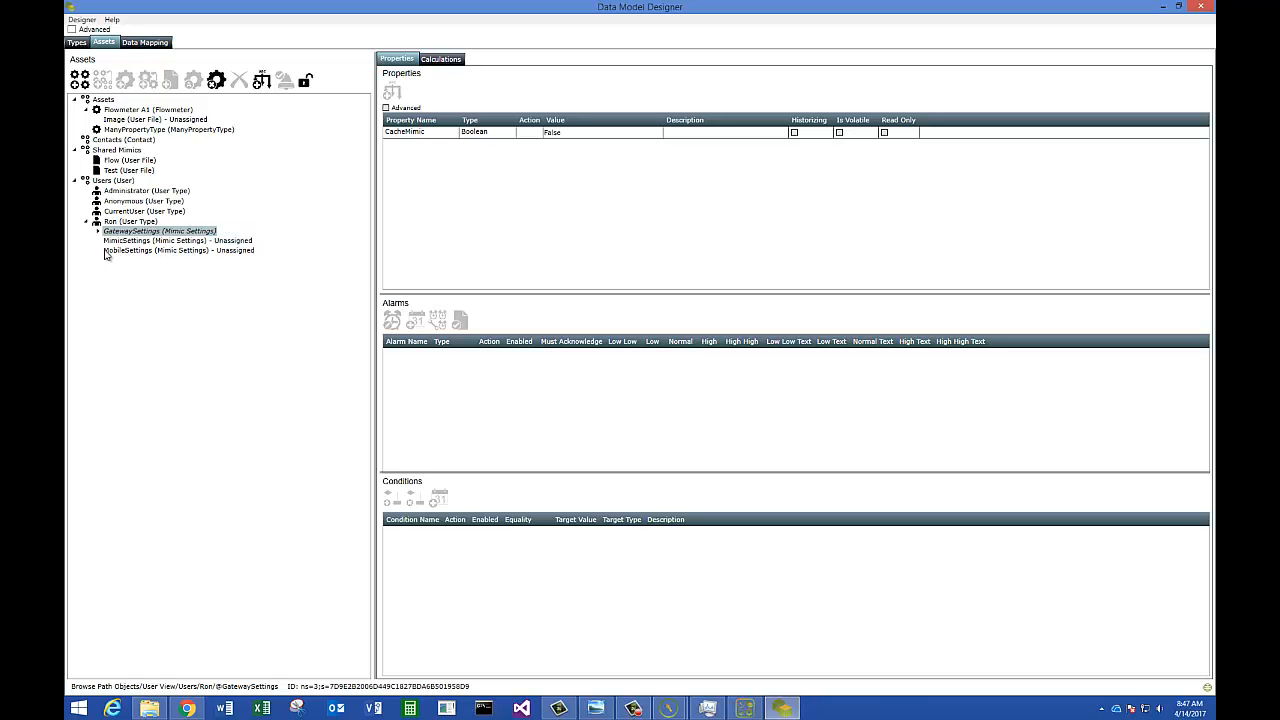
{"action": "left_click", "coordinate": [127, 251]}
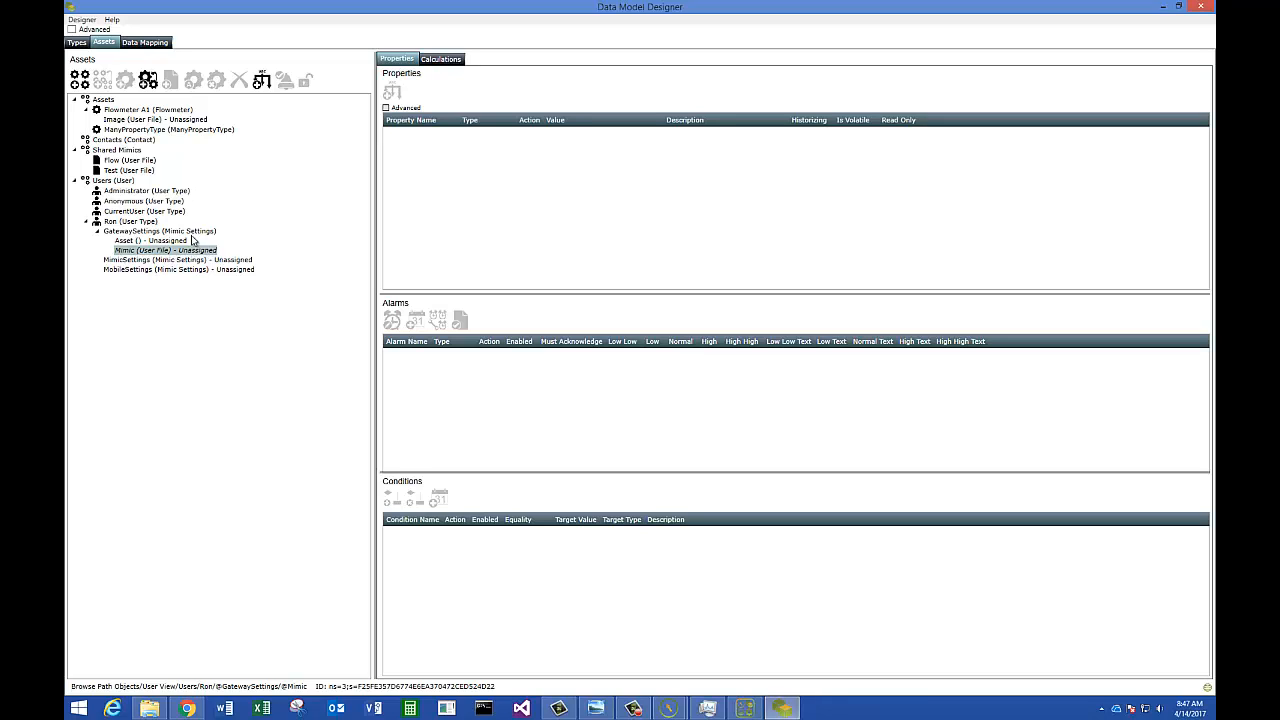
{"action": "left_click", "coordinate": [148, 80]}
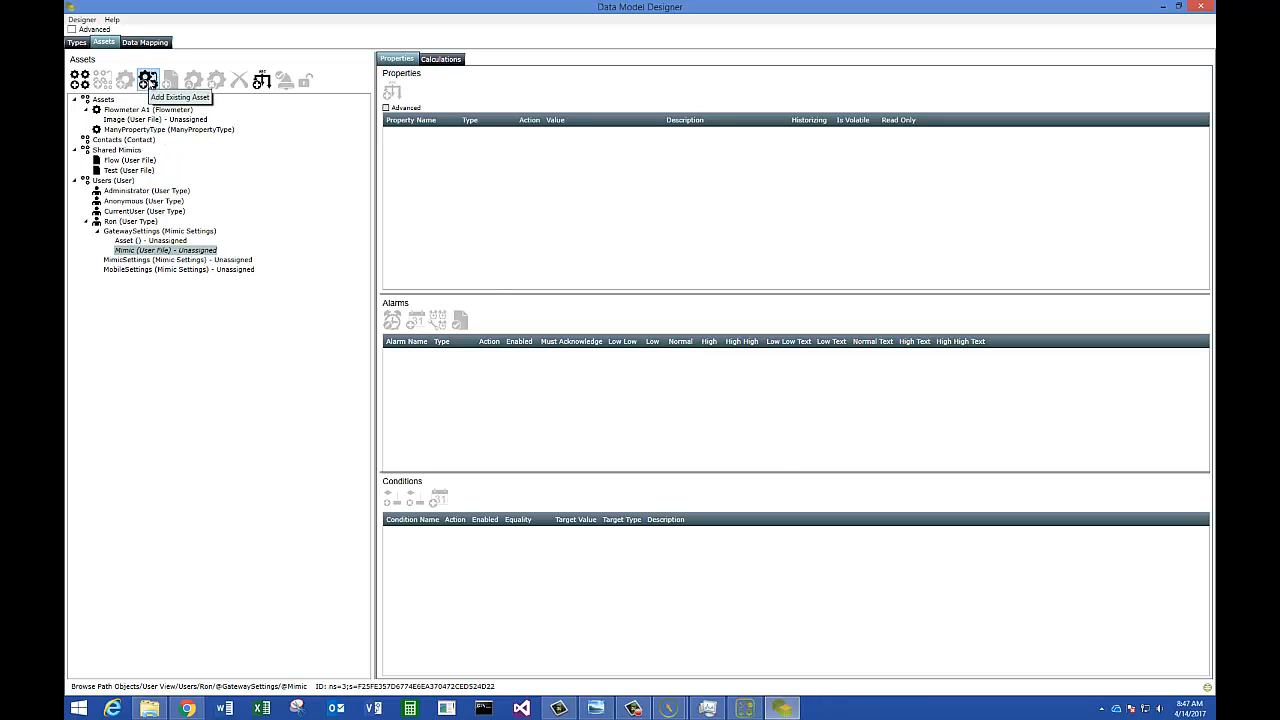
{"action": "double_click", "coordinate": [532, 260]}
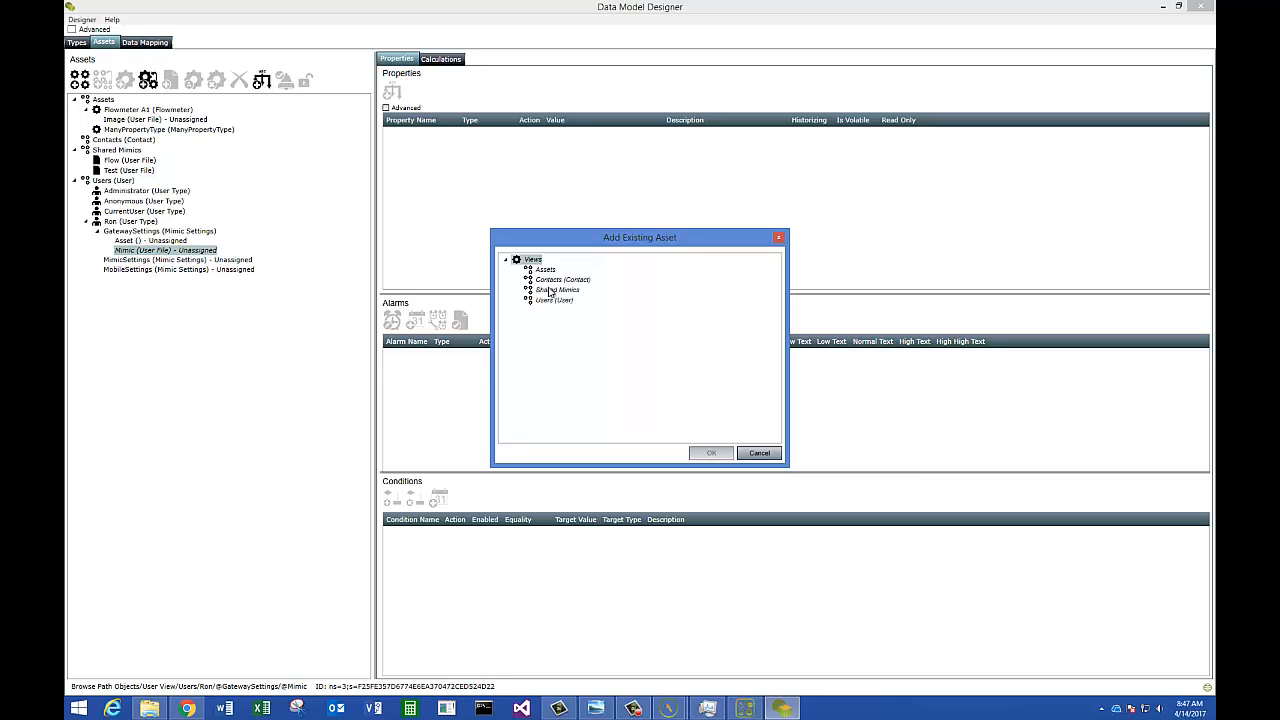
{"action": "double_click", "coordinate": [555, 290]}
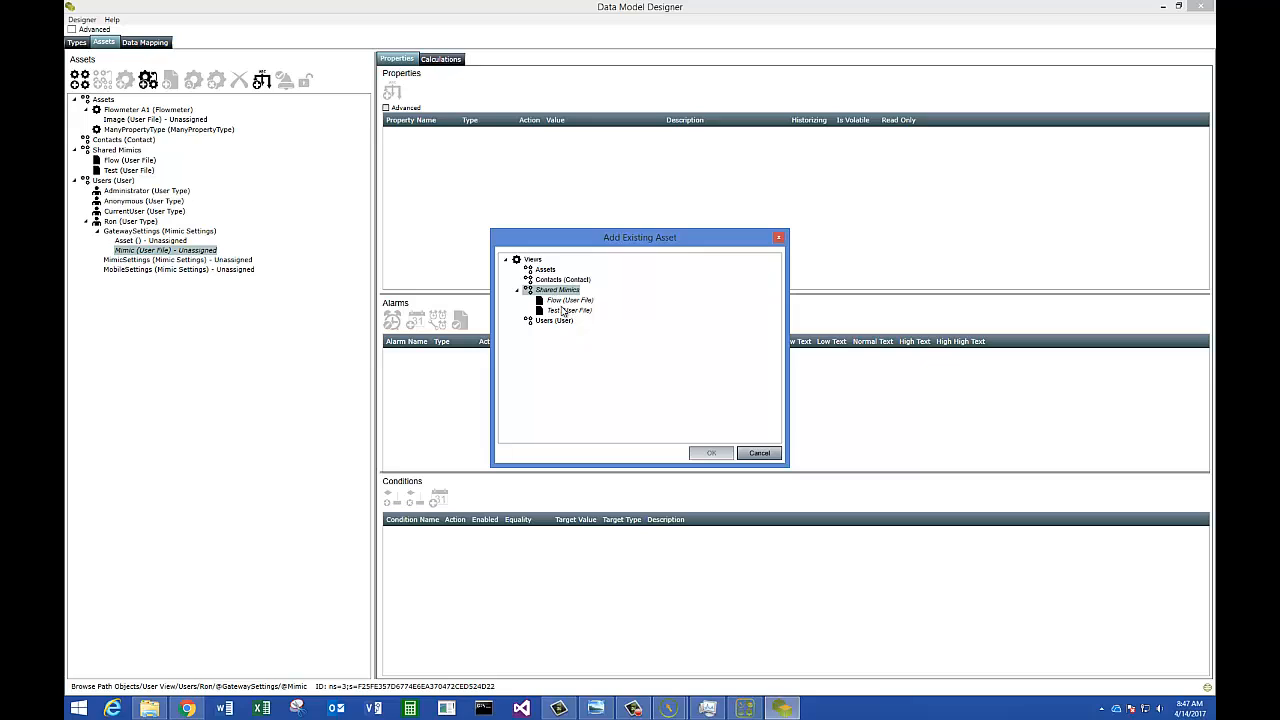
{"action": "left_click", "coordinate": [568, 302]}
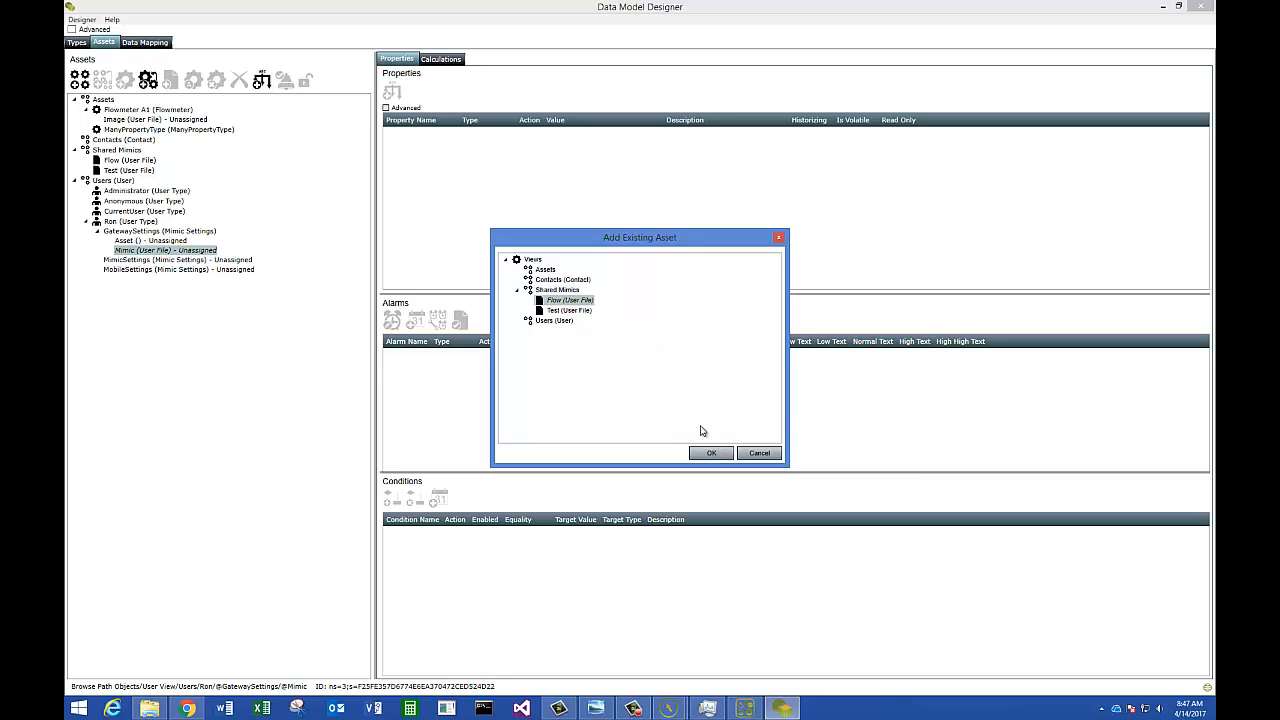
{"action": "left_click", "coordinate": [711, 453]}
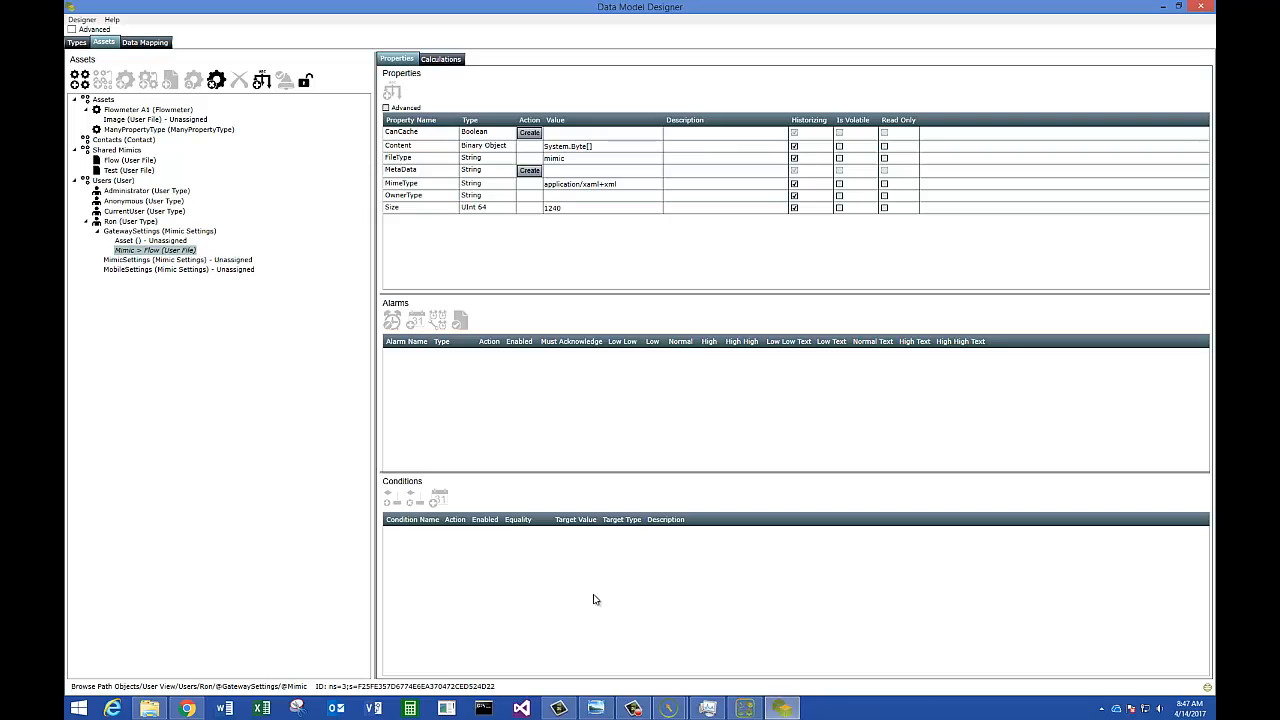
Switch to the maximized browser, close the previous gateway session's page, and log in to the Web Gateway with the new user's name
{"action": "left_click", "coordinate": [187, 708]}
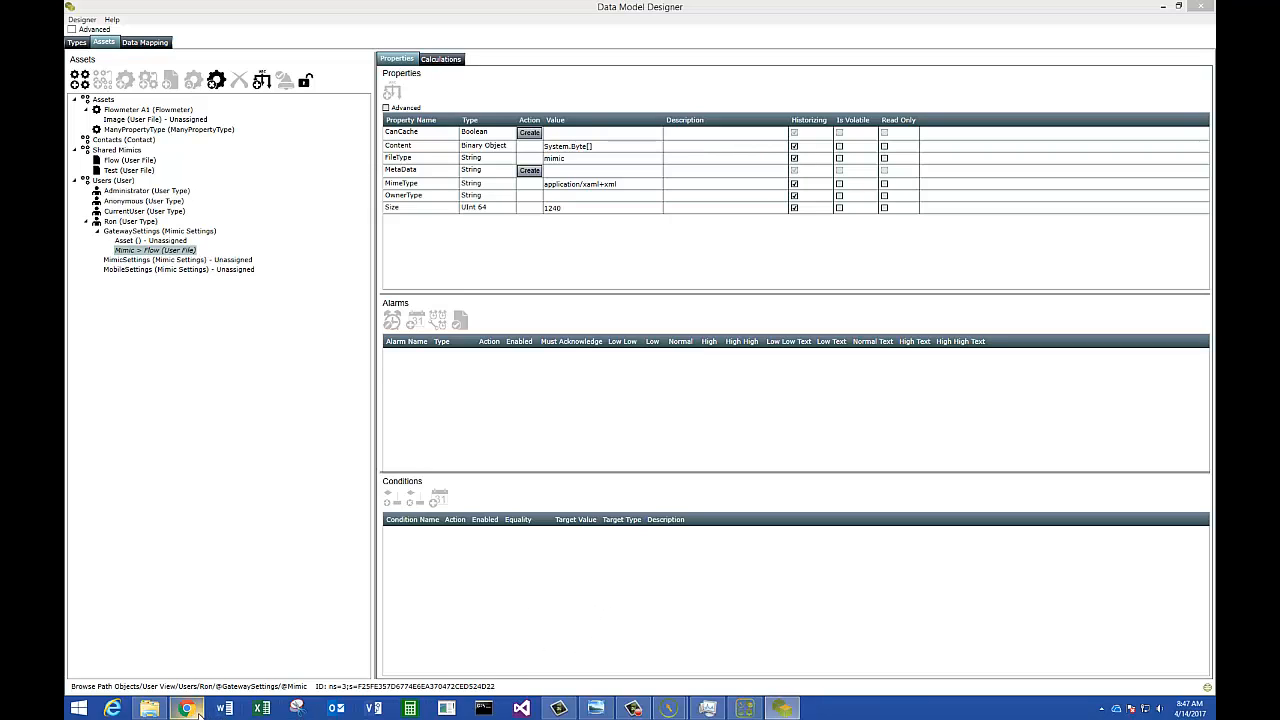
{"action": "left_click", "coordinate": [417, 198]}
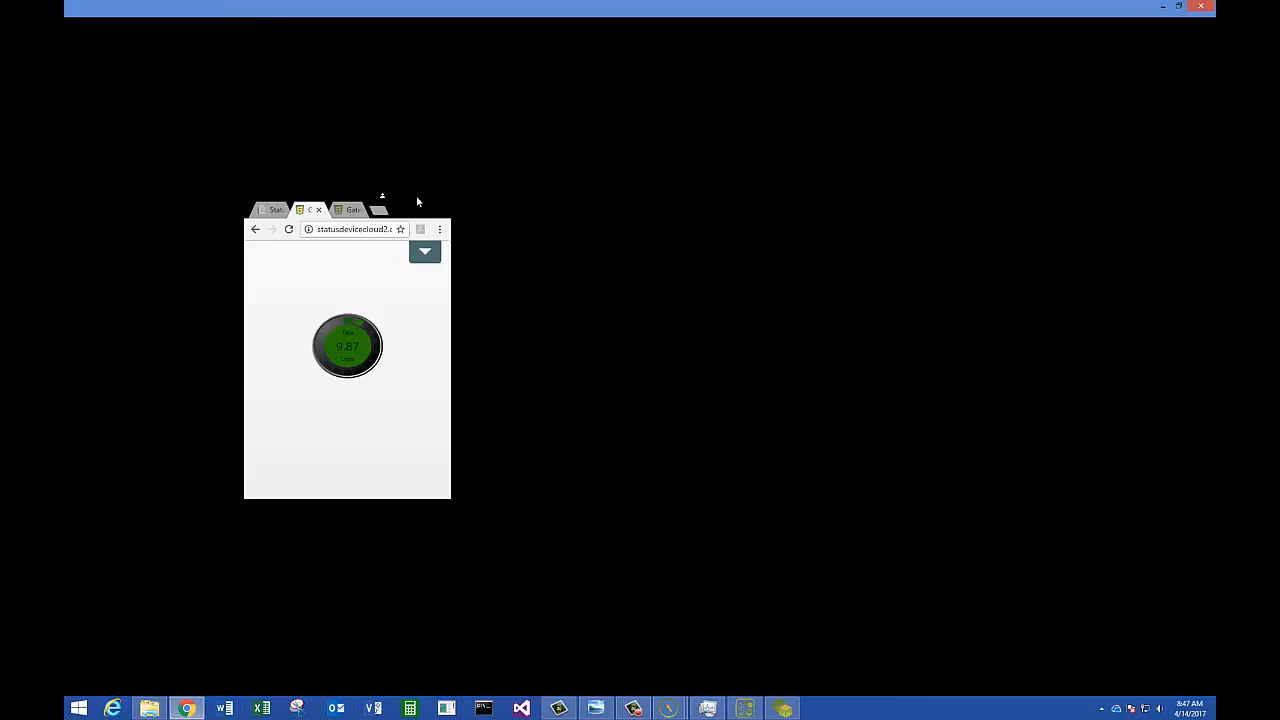
{"action": "left_click", "coordinate": [293, 9]}
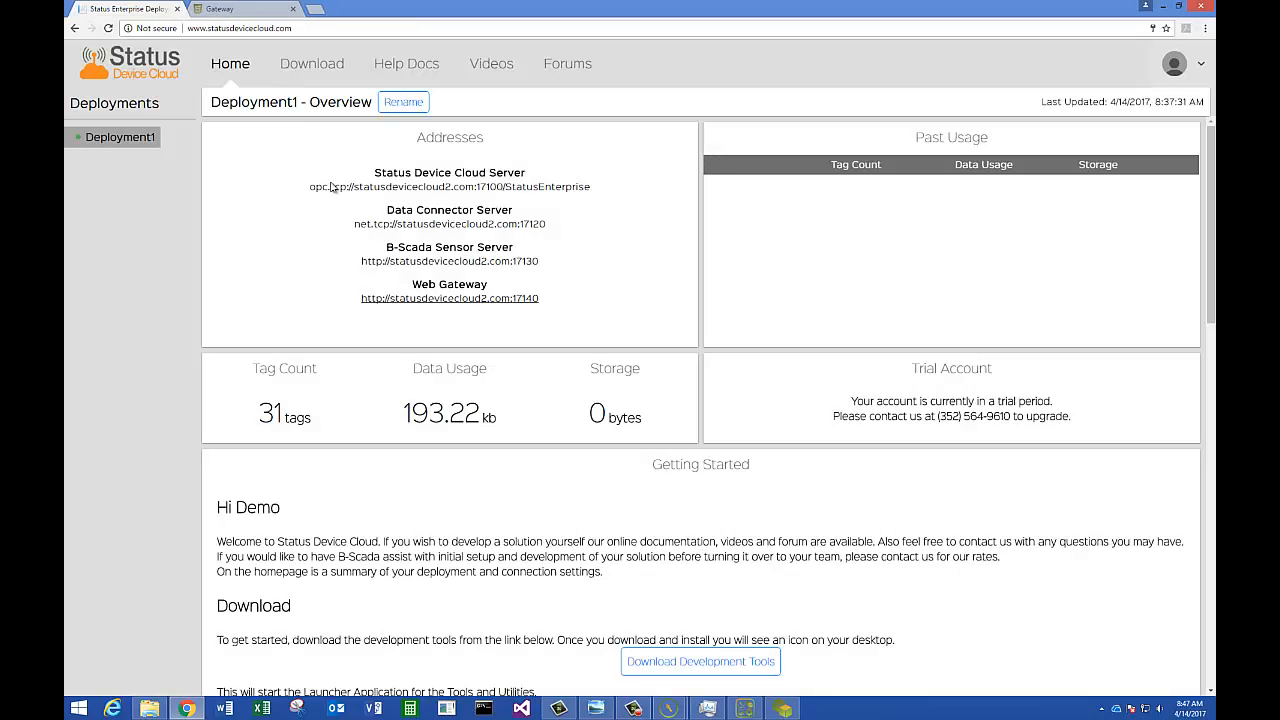
{"action": "left_click", "coordinate": [253, 16]}
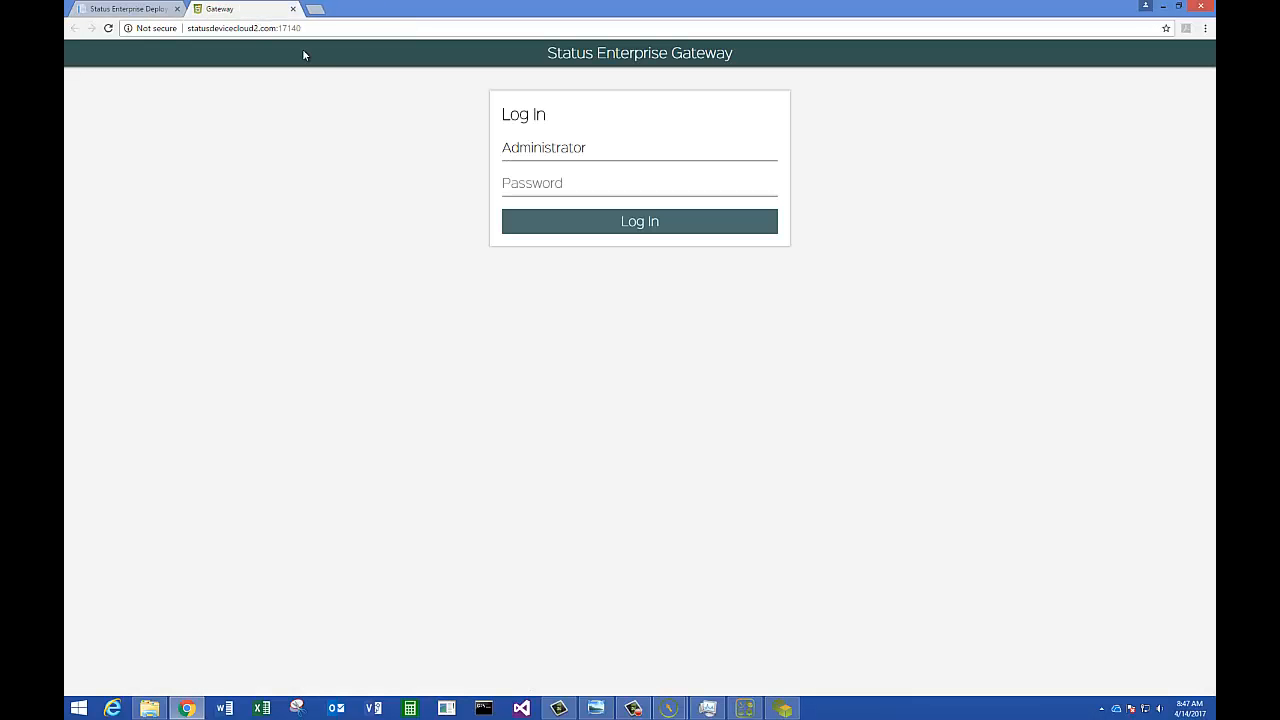
{"action": "double_click", "coordinate": [557, 149]}
{"action": "type", "text": "Ron"}
{"action": "left_click", "coordinate": [621, 228]}
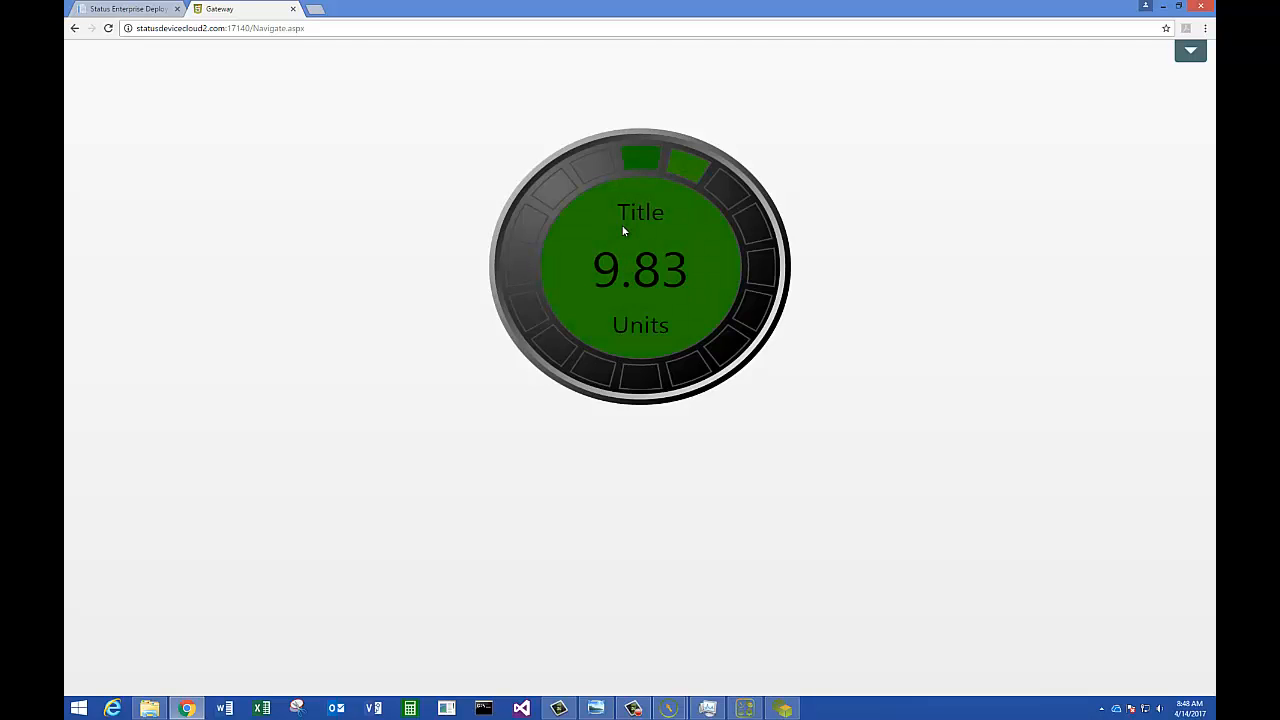
View the new user's gauge in the reduced browser window, maximize the window again, and close the browser
{"action": "left_click", "coordinate": [1178, 5]}
{"action": "double_click", "coordinate": [326, 199]}
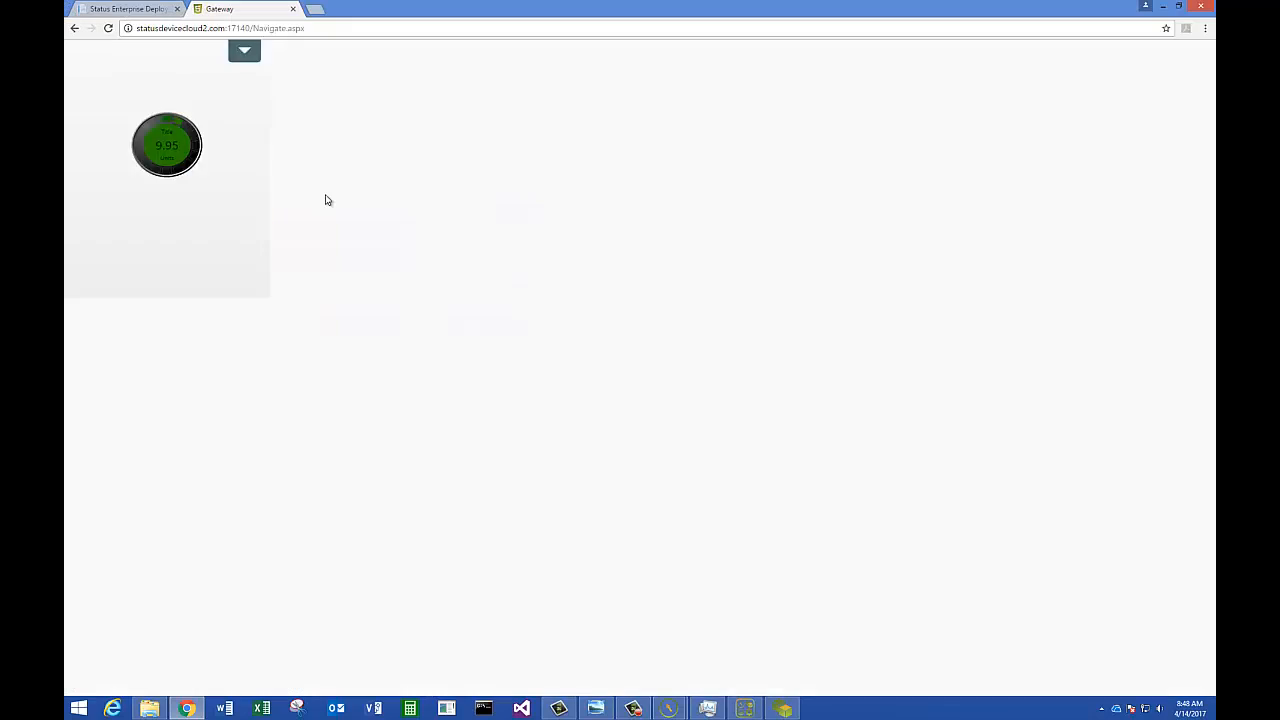
{"action": "left_click", "coordinate": [1204, 5]}
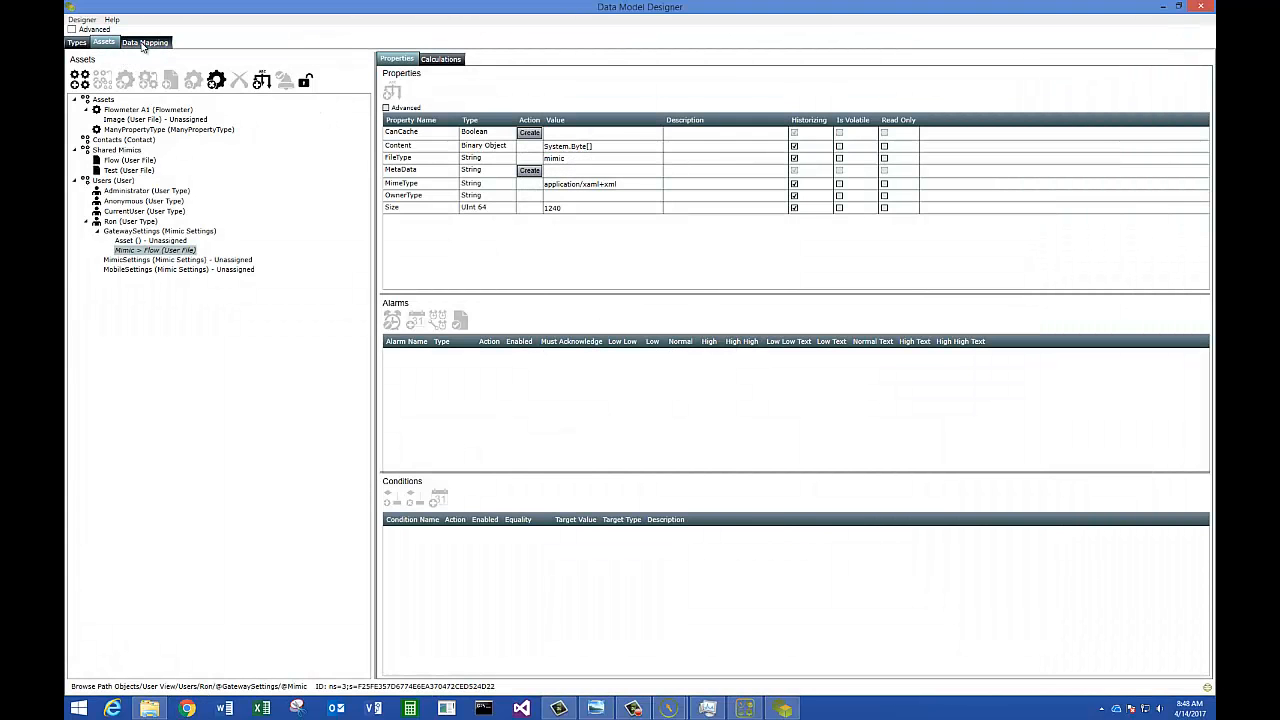
Point out the Data Connector Server Address in the data mapping setup and minimize Data Model Designer
{"action": "left_click", "coordinate": [148, 43]}
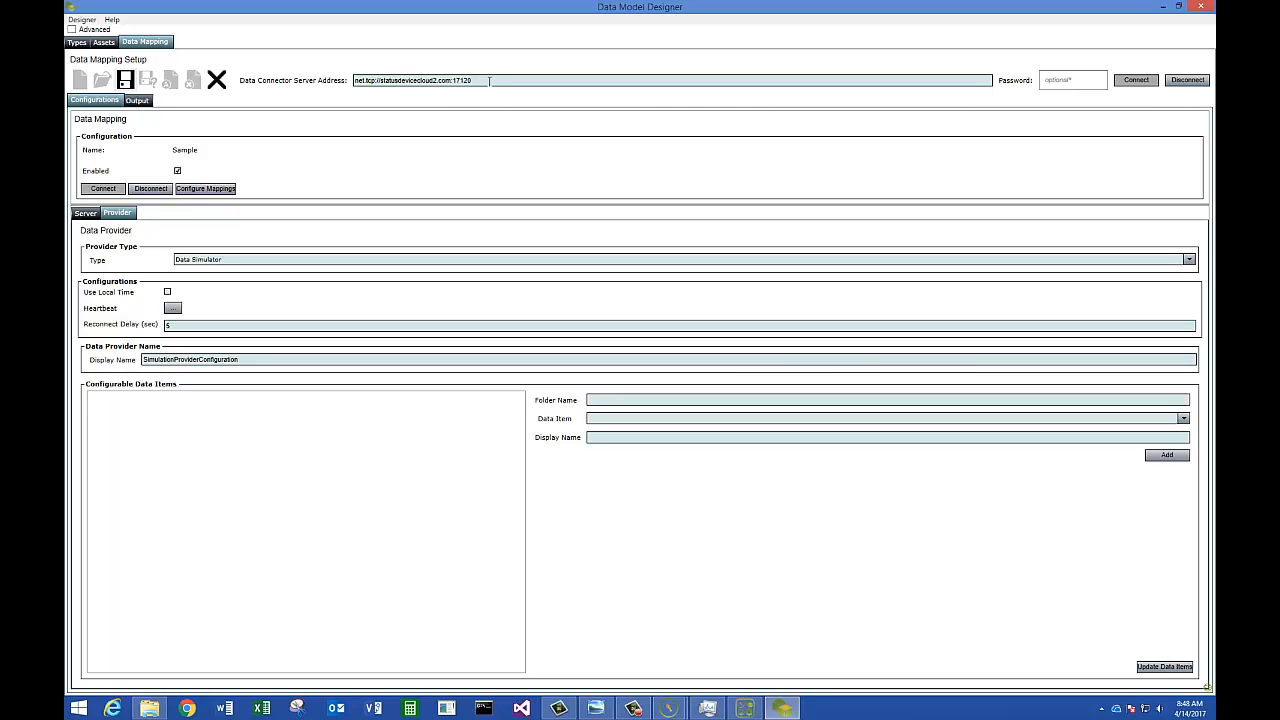
{"action": "left_click_drag", "start_coordinate": [497, 80], "coordinate": [335, 83]}
{"action": "left_click", "coordinate": [1166, 7]}
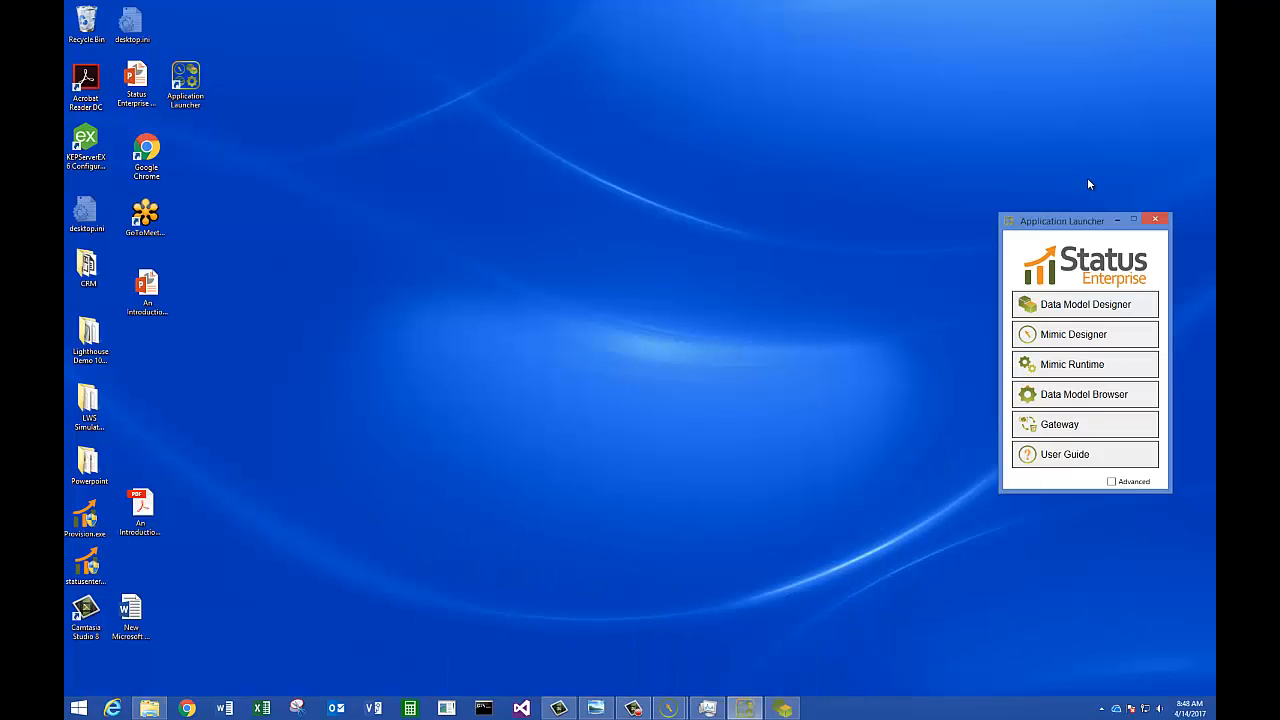
Move the Application Launcher higher on the desktop and bring the "Bringing Device Data to Status with an OPC Server" diagram onto this screen
{"action": "left_click_drag", "start_coordinate": [1079, 229], "coordinate": [1074, 62]}
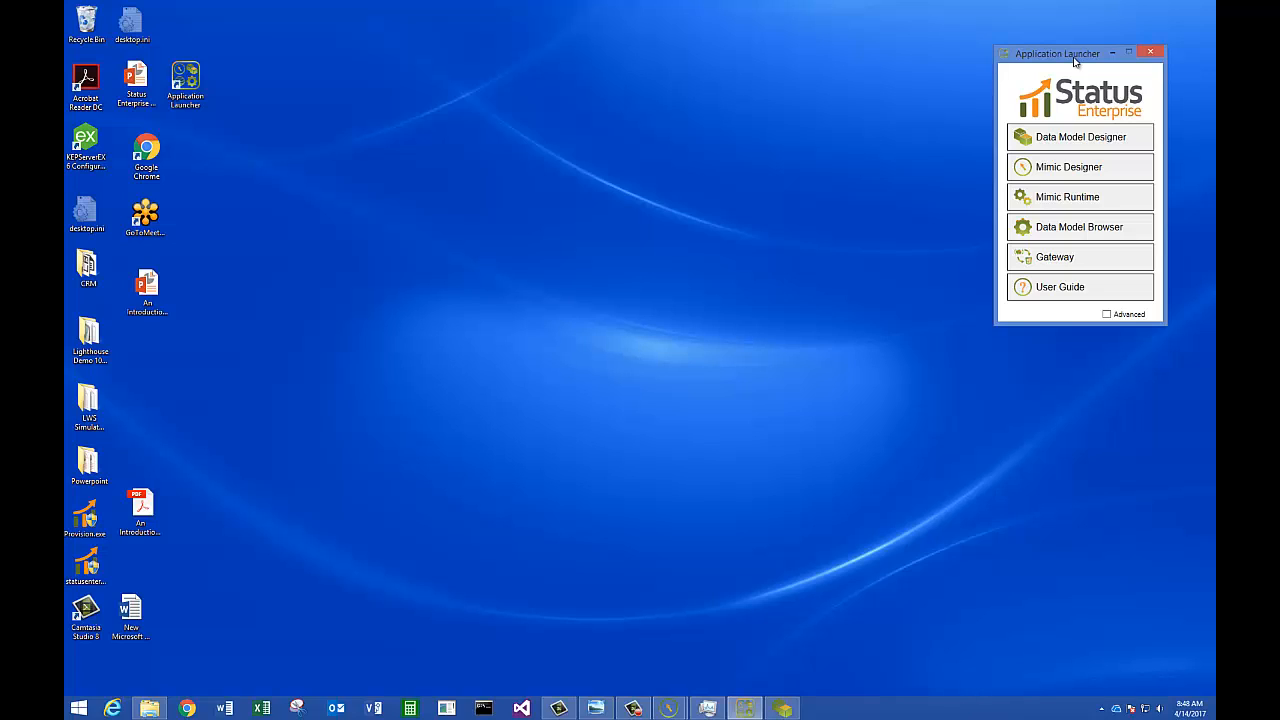
{"action": "left_click_drag", "start_coordinate": [1279, 60], "coordinate": [630, 65]}
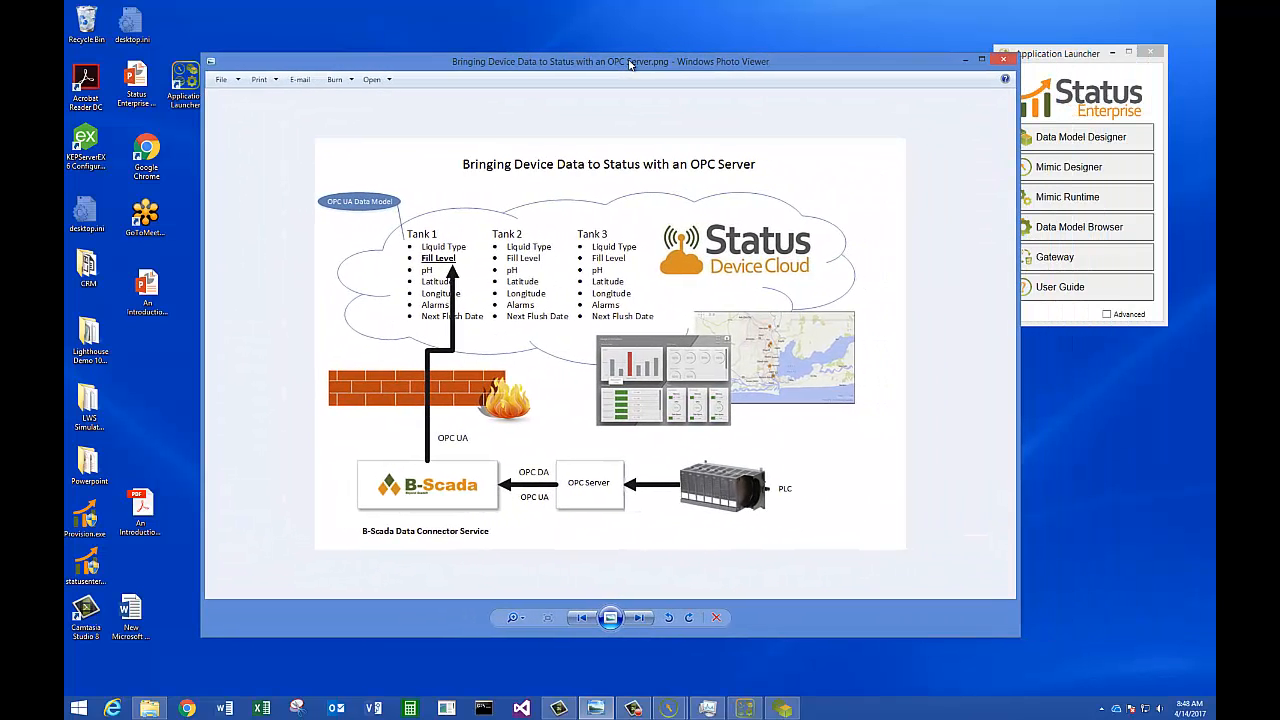